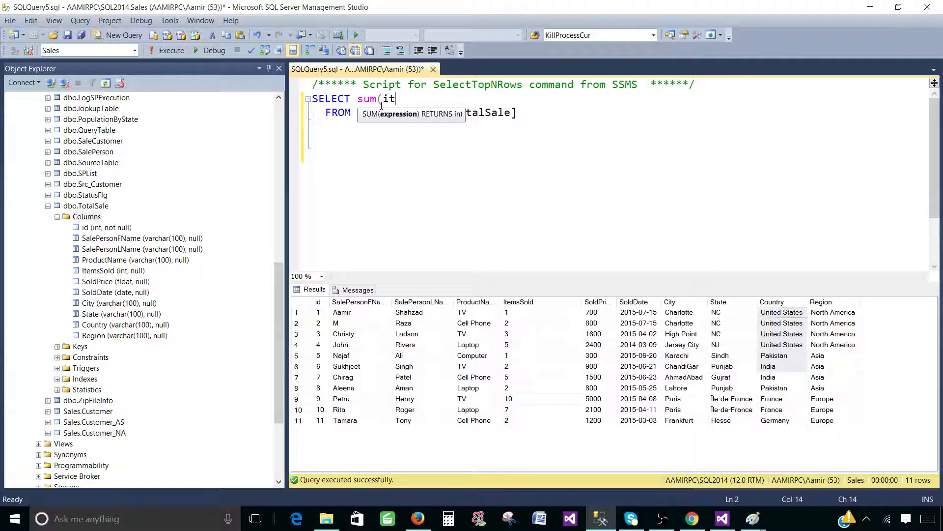
# - Complete the query to return sum(itemsSold) and Country from TotalSale, grouped by Country, and run it
pyautogui.write('emsSold), ')
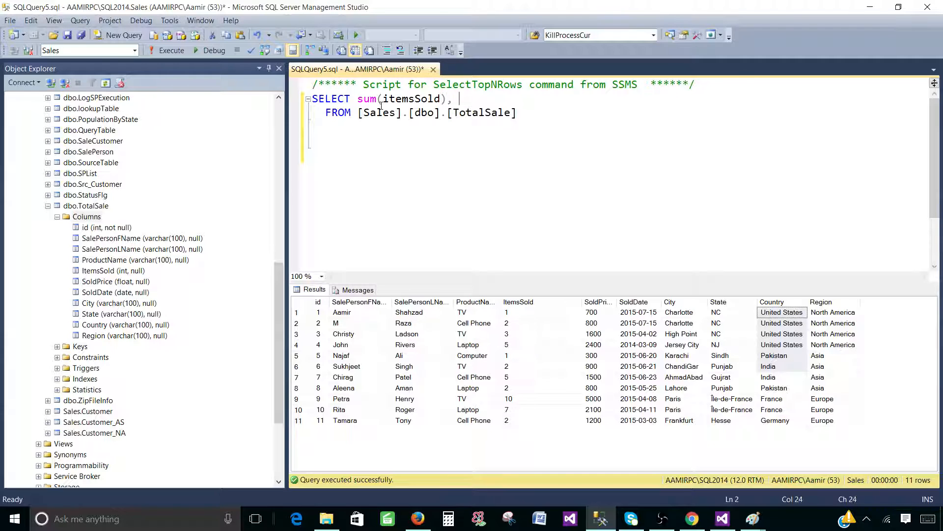
pyautogui.write('Country')
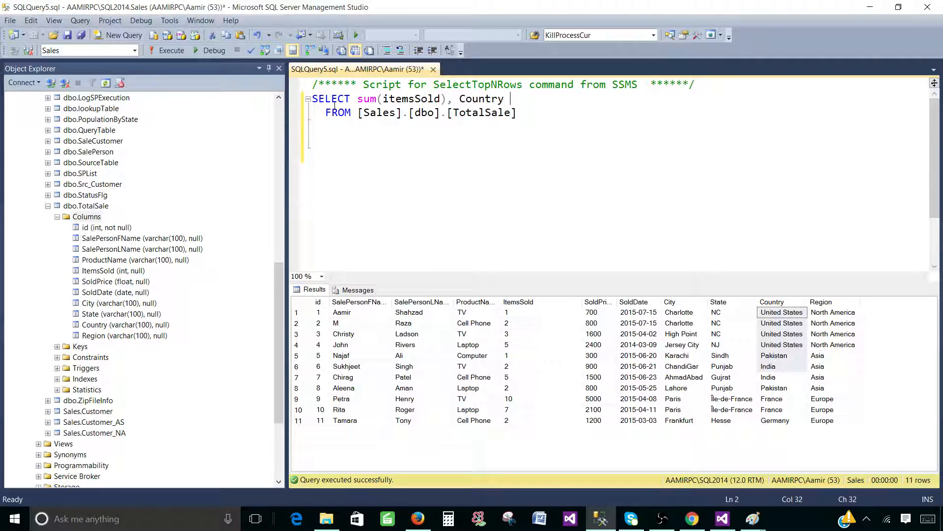
pyautogui.doubleClick(479, 99)
pyautogui.rightClick(461, 94)
pyautogui.click(492, 120)
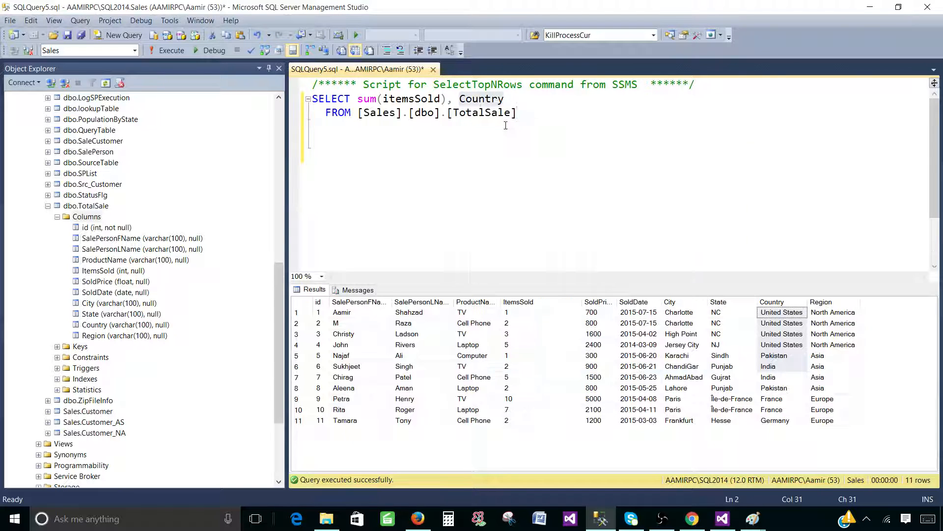
pyautogui.click(516, 114)
pyautogui.press('Return')
pyautogui.write('group by')
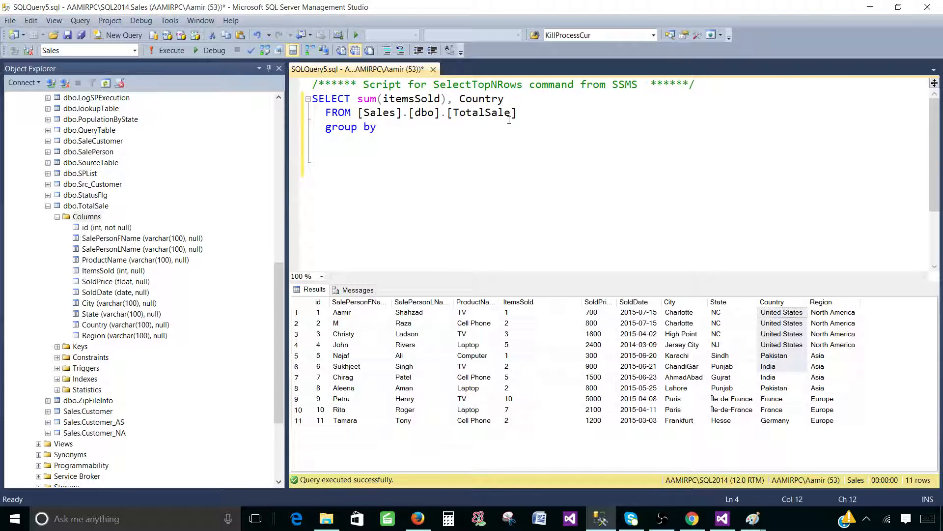
pyautogui.hotkey('ctrl', 'v')
pyautogui.press('F5')
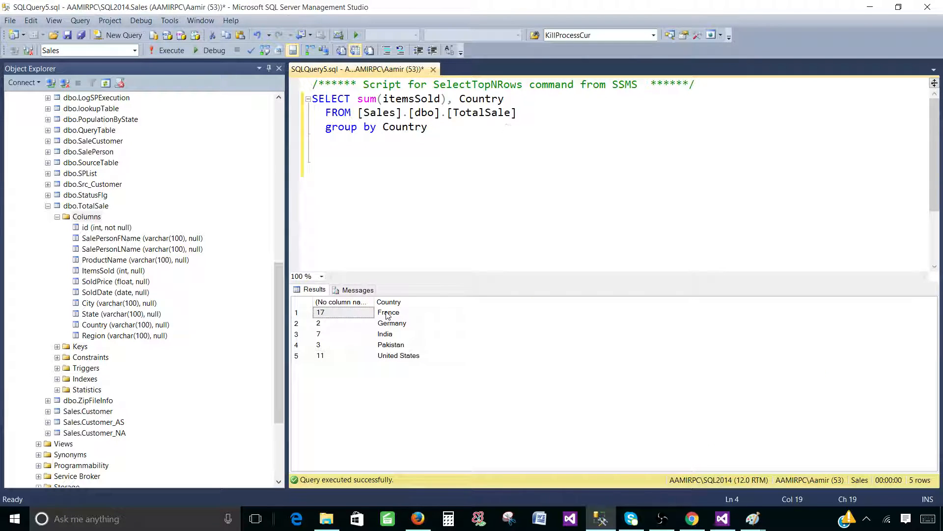
# - Give the sum(itemsSold) column the alias ItemsSold and run the query again
pyautogui.click(449, 100)
pyautogui.write('As ')
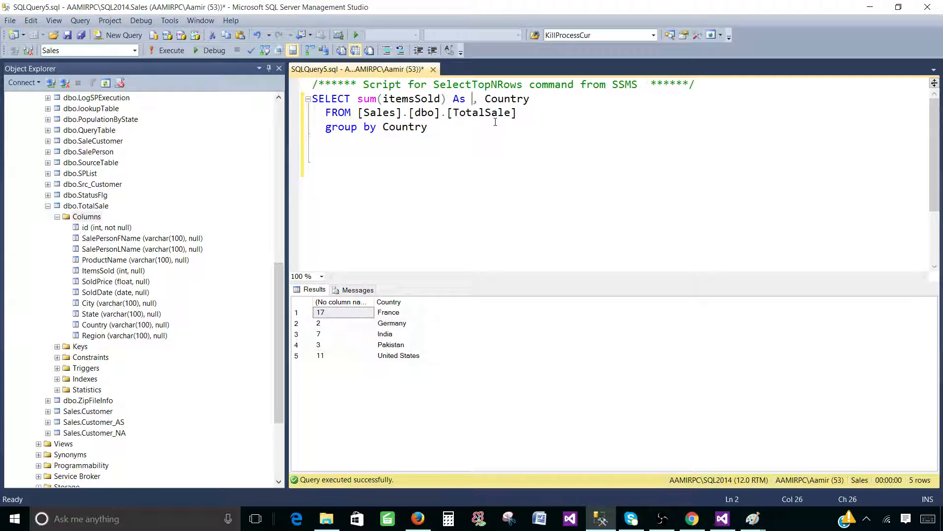
pyautogui.write('ItemsSold')
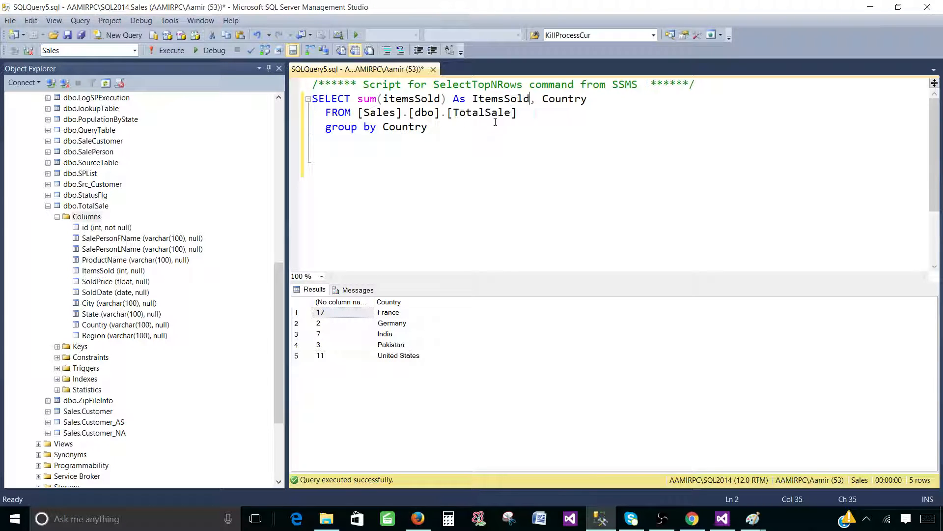
pyautogui.press('F5')
# - Copy the whole SELECT statement, from SELECT through the group by line
pyautogui.moveTo(428, 127); pyautogui.dragTo(312, 98)
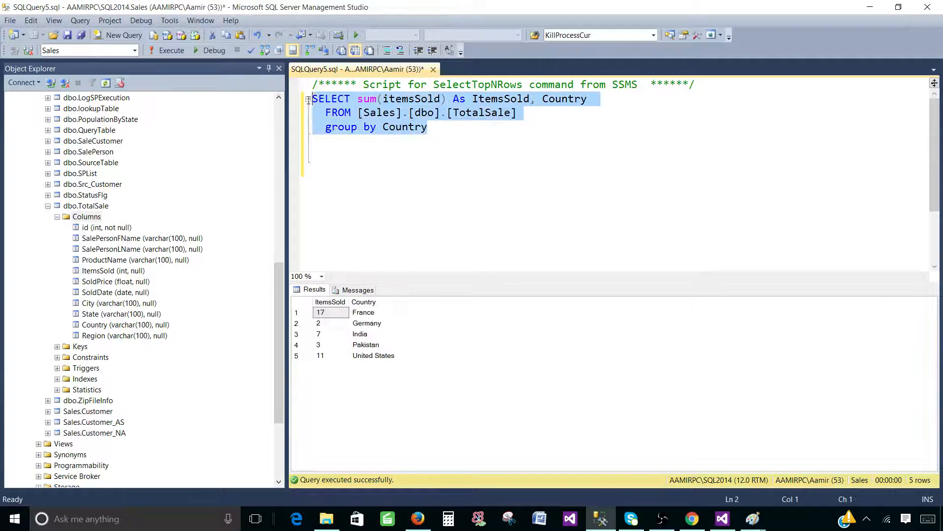
pyautogui.rightClick(382, 111)
pyautogui.click(400, 133)
# - Switch to the ExportReports project in Visual Studio and widen the Solution Explorer
pyautogui.click(723, 519)
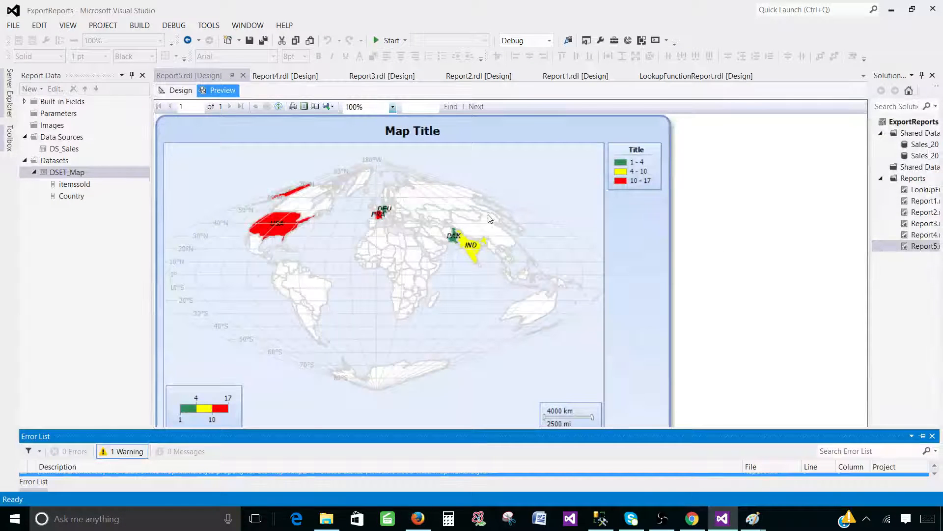
pyautogui.moveTo(869, 165); pyautogui.dragTo(768, 165)
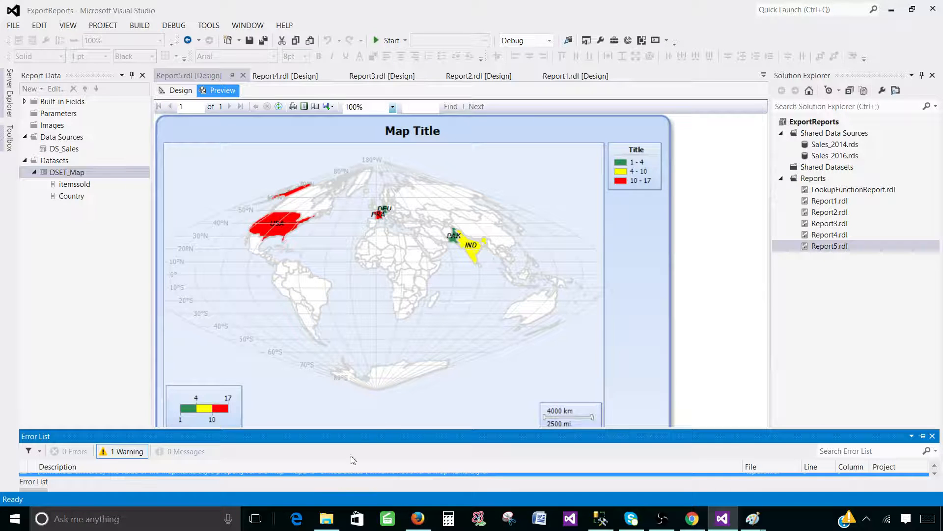
# - Switch to File Explorer, open the TM_WORLD_BORDERS-0.3 folder in Videos and examine its shapefile set
pyautogui.click(327, 518)
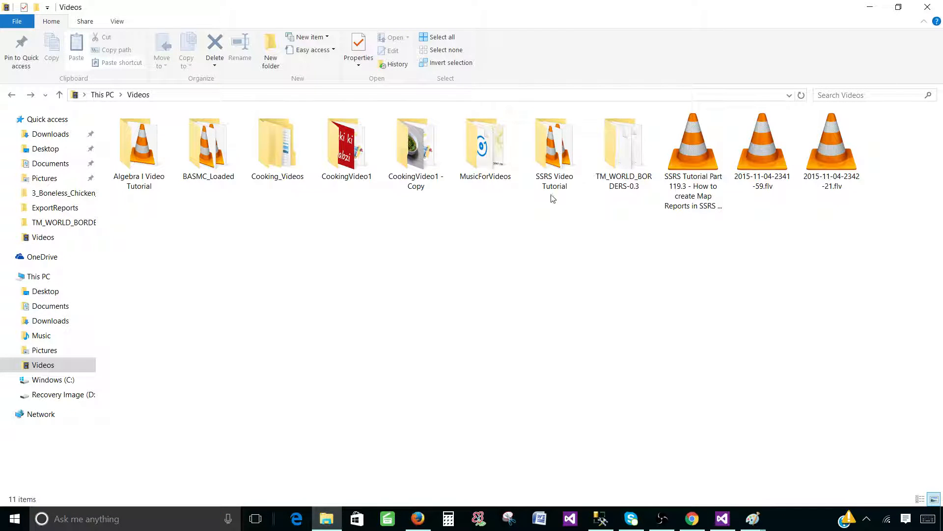
pyautogui.doubleClick(616, 178)
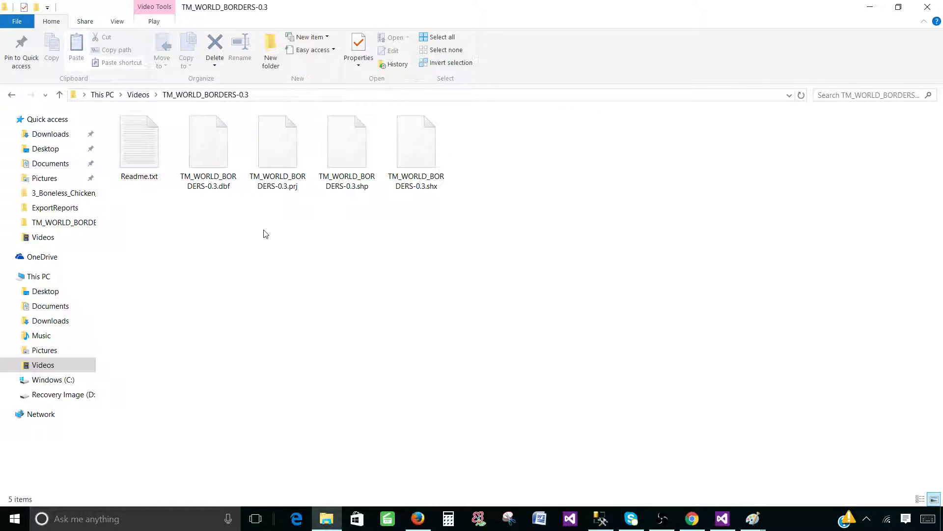
pyautogui.click(366, 190)
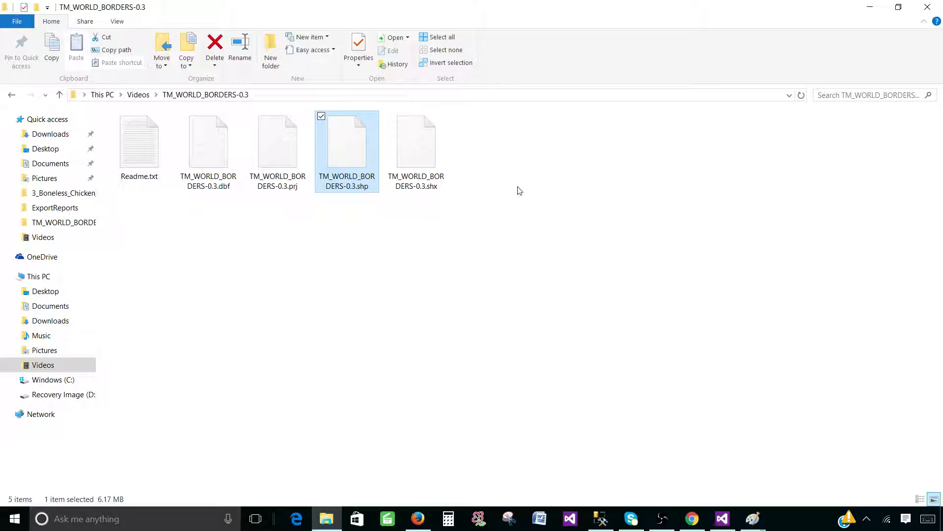
pyautogui.moveTo(511, 219); pyautogui.dragTo(107, 149)
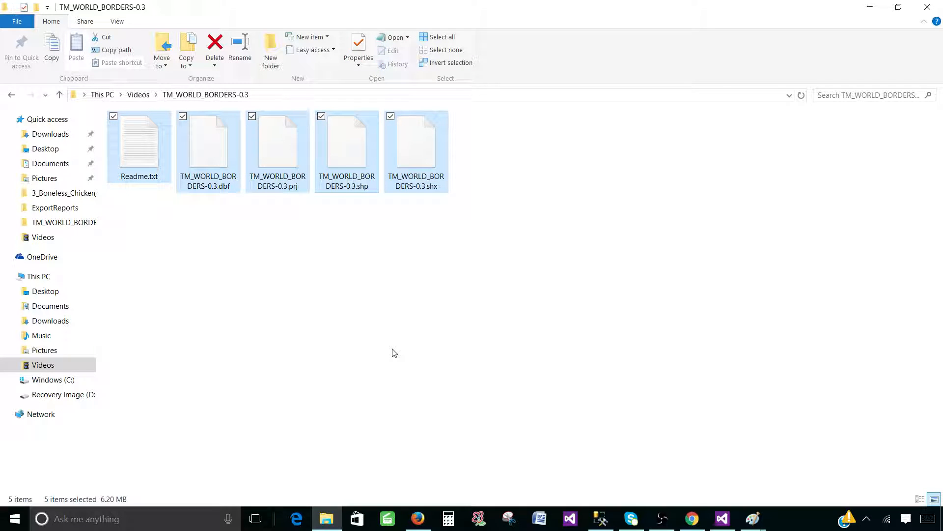
pyautogui.click(185, 204)
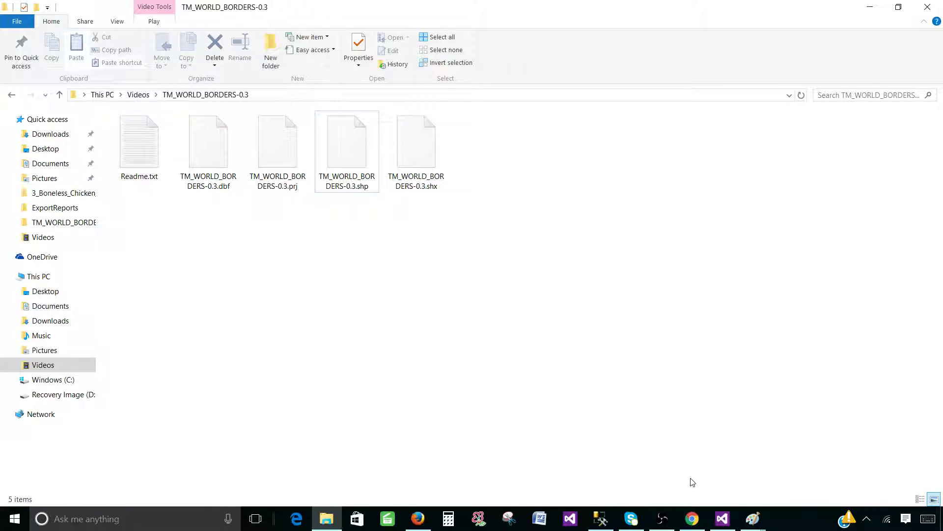
# - Return to Visual Studio and add a new empty report with the default name to the Reports folder
pyautogui.click(722, 518)
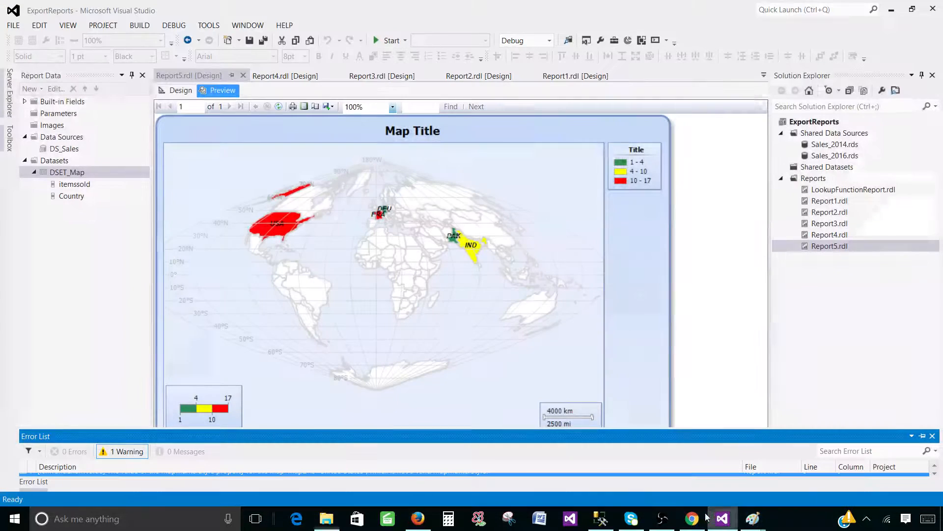
pyautogui.click(814, 179)
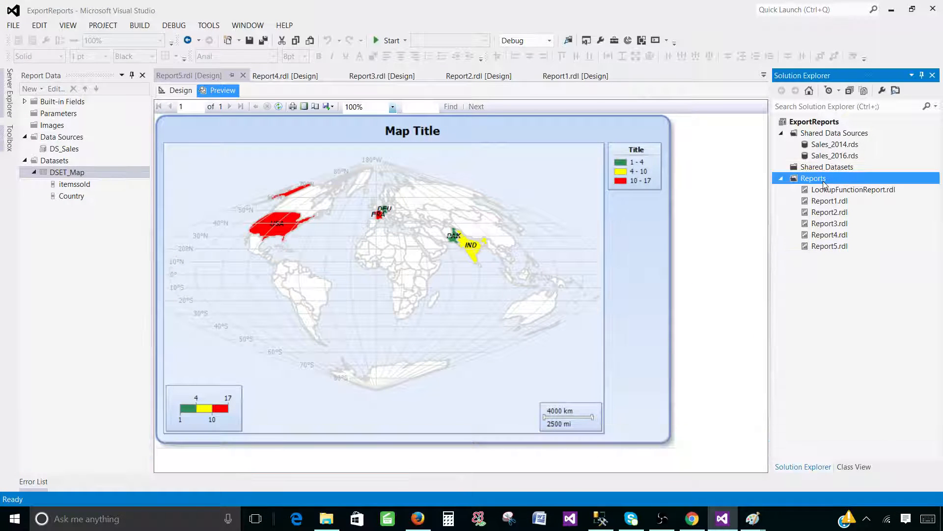
pyautogui.rightClick(814, 180)
pyautogui.moveTo(713, 207)
pyautogui.click(570, 203)
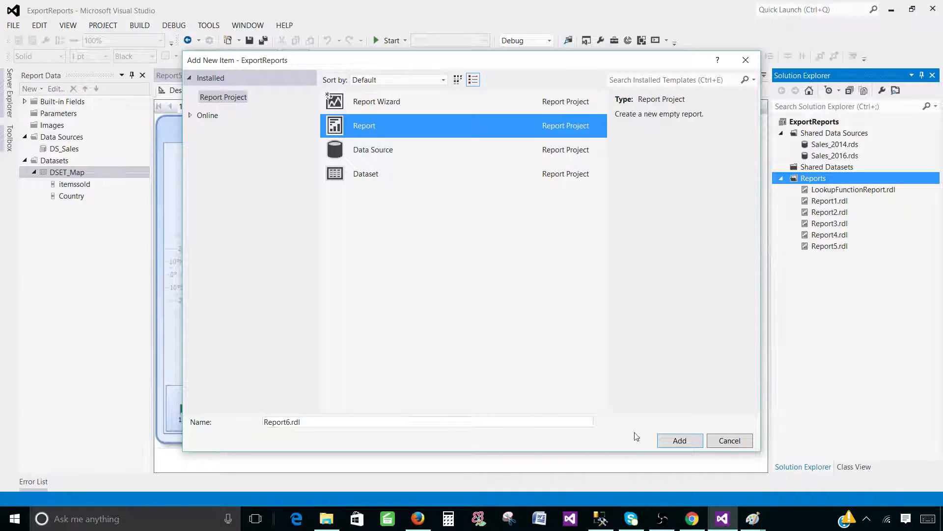
pyautogui.click(680, 440)
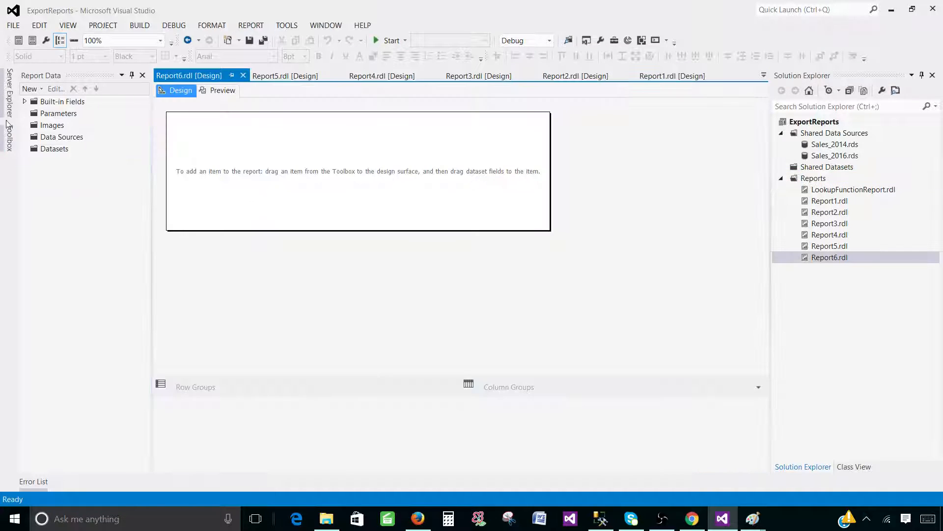
# - Add a report data source named DS_Sales that uses the shared data source reference Sales_2014
pyautogui.click(75, 138)
pyautogui.rightClick(76, 138)
pyautogui.click(126, 146)
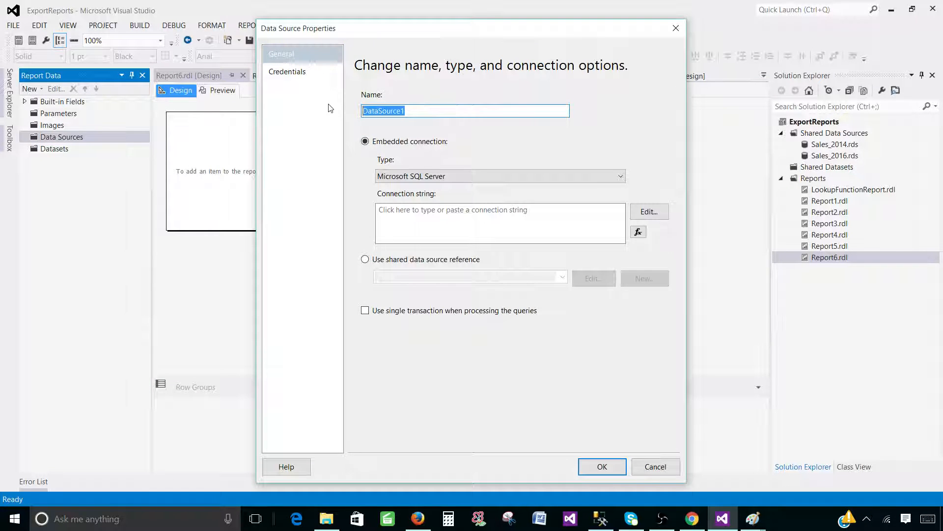
pyautogui.write('DS_Sales')
pyautogui.moveTo(377, 111); pyautogui.dragTo(397, 119)
pyautogui.click(387, 262)
pyautogui.click(565, 281)
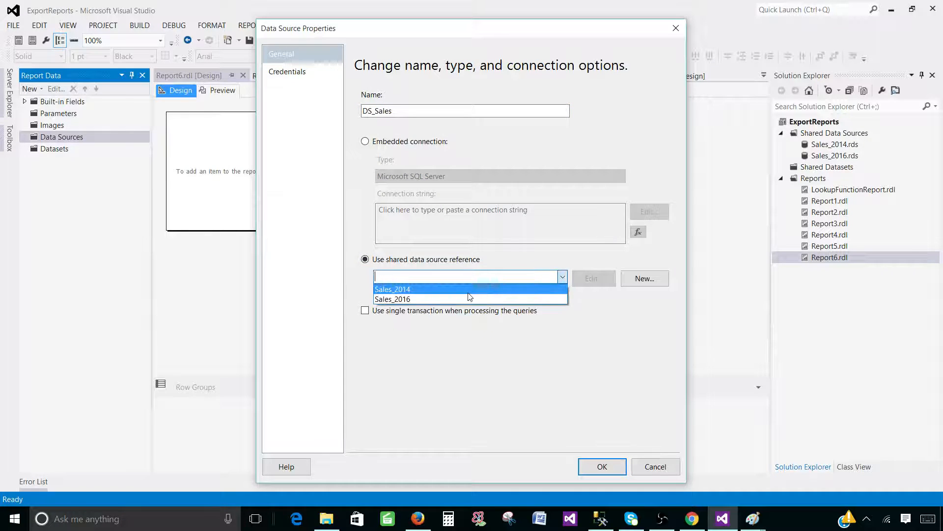
pyautogui.click(468, 290)
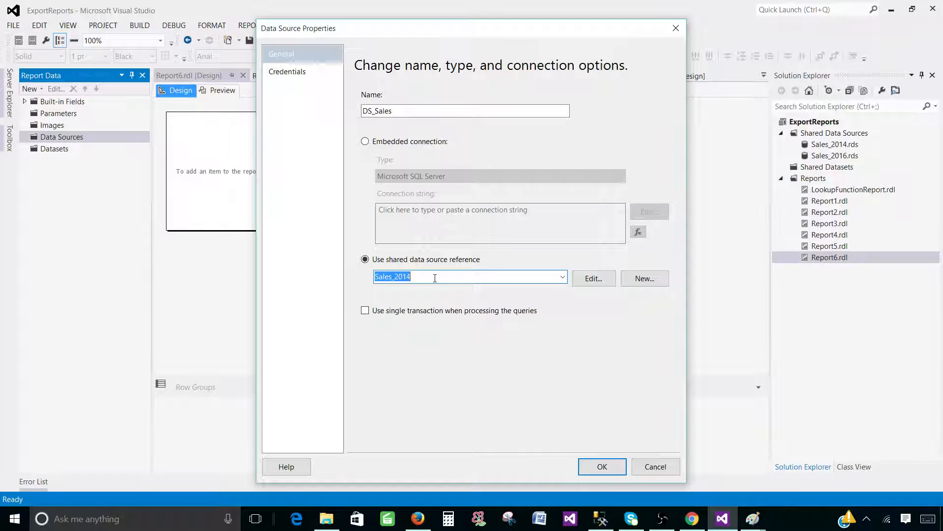
pyautogui.click(602, 466)
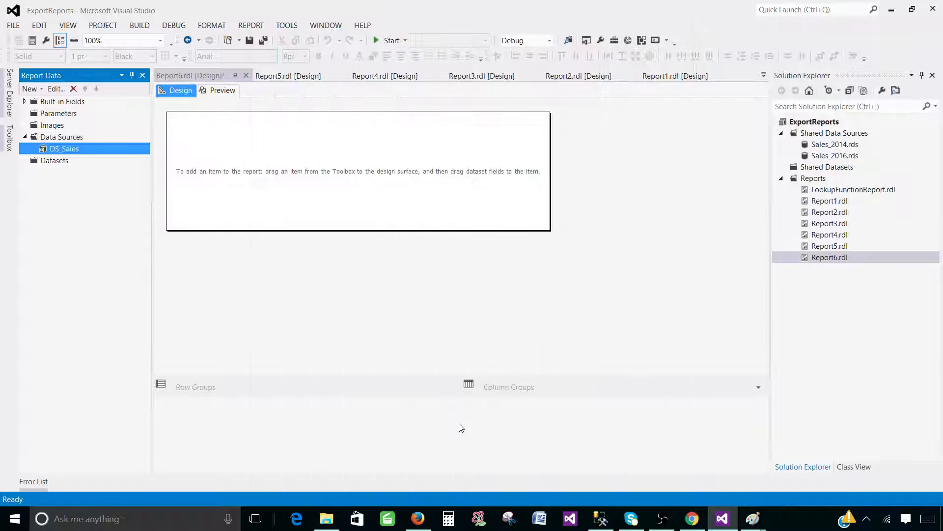
# - Add an embedded dataset named DSET_Map on DS_Sales, with the copied items-sold-by-country SELECT statement as its text query
pyautogui.rightClick(65, 161)
pyautogui.click(83, 168)
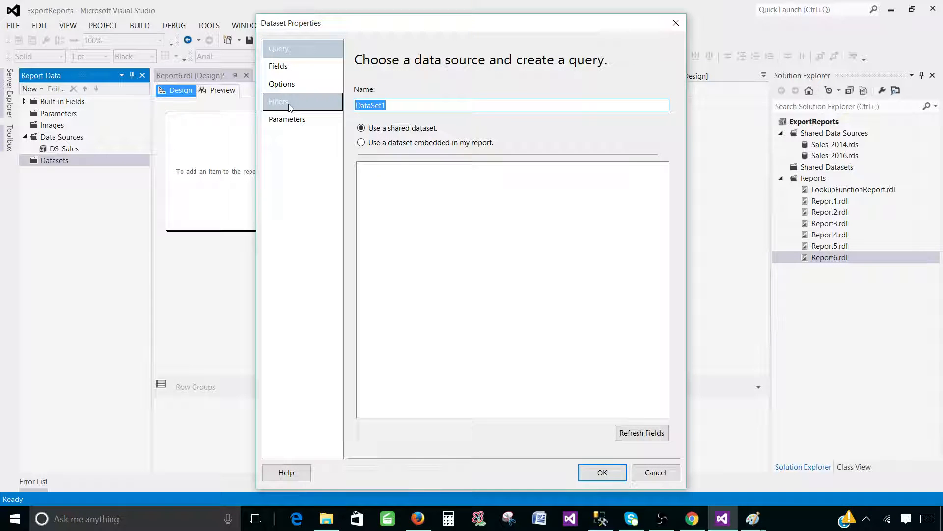
pyautogui.write('DSET_Map')
pyautogui.click(361, 142)
pyautogui.click(408, 186)
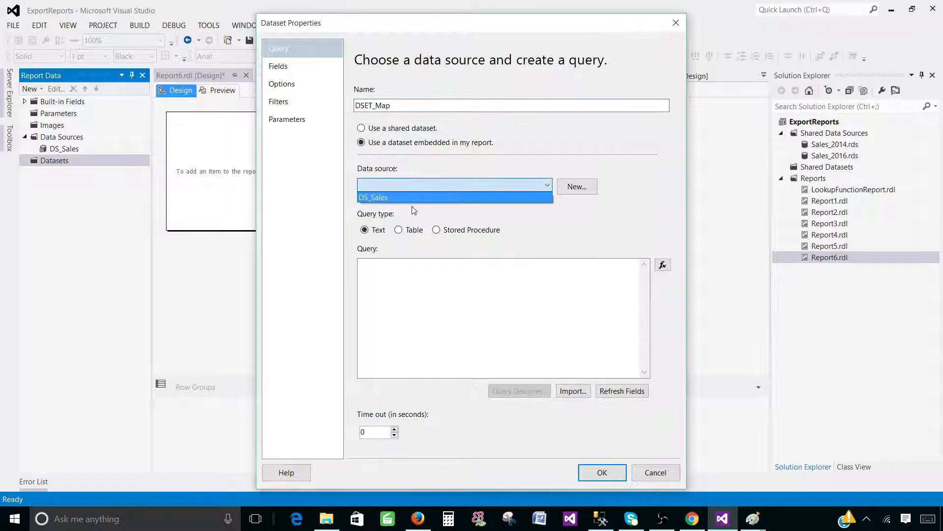
pyautogui.click(412, 197)
pyautogui.click(456, 275)
pyautogui.rightClick(460, 274)
pyautogui.click(398, 320)
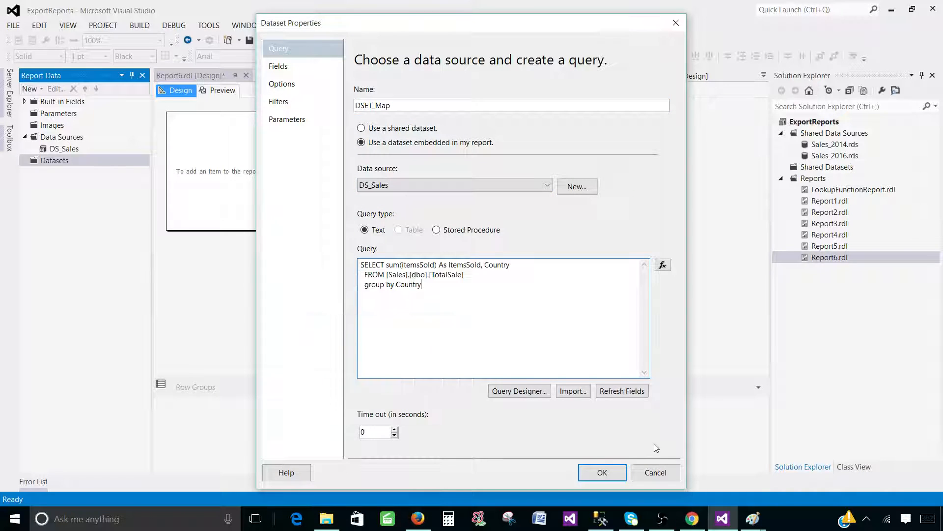
pyautogui.click(597, 471)
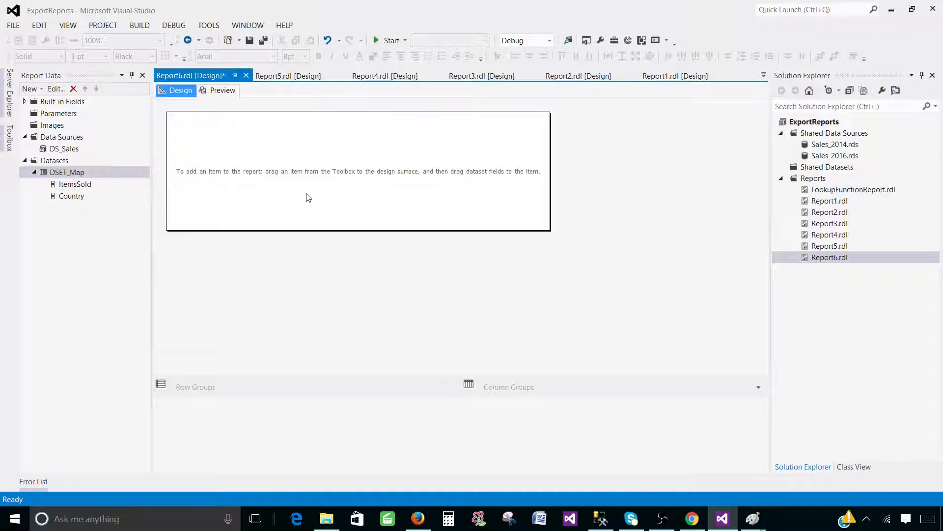
# - Start a new map in the report body with the ESRI shapefile TM_WORLD_BORDERS-0.3.shp as its spatial data source
pyautogui.rightClick(301, 150)
pyautogui.moveTo(368, 193)
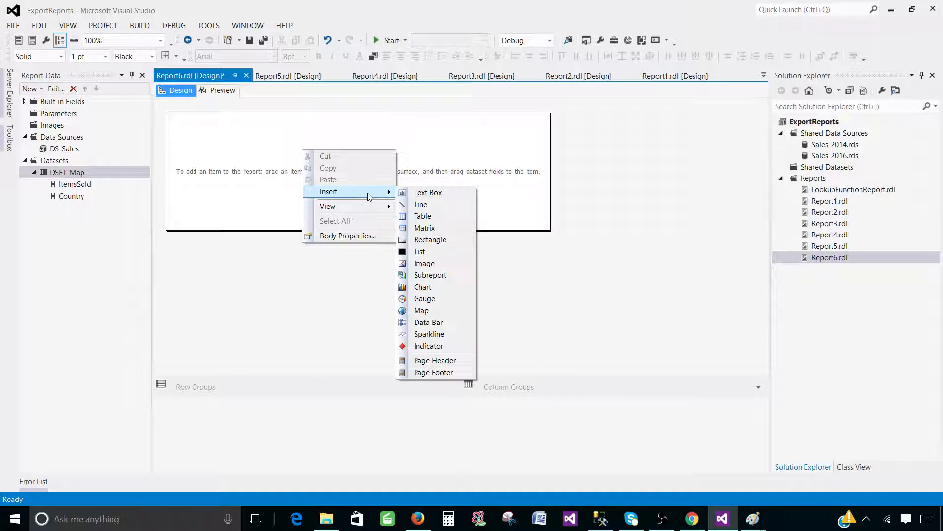
pyautogui.click(428, 310)
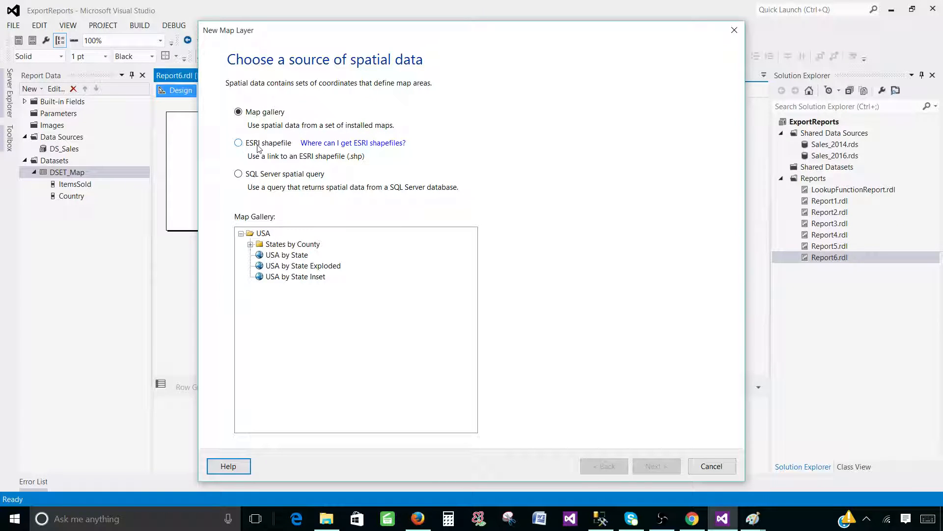
pyautogui.click(238, 143)
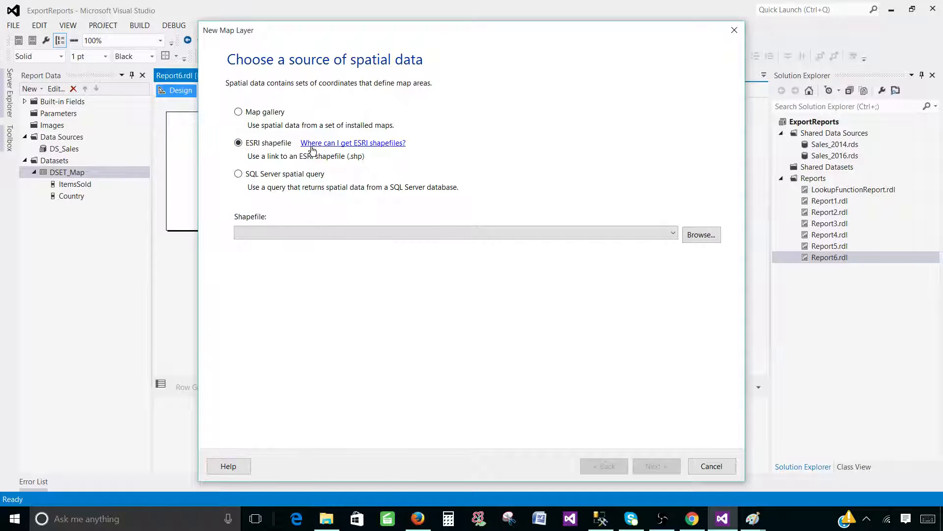
pyautogui.click(701, 235)
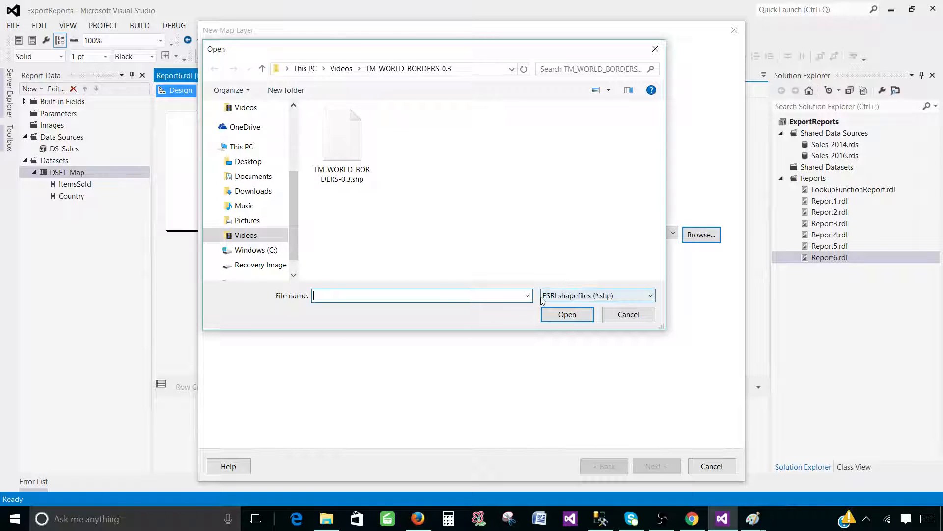
pyautogui.click(563, 295)
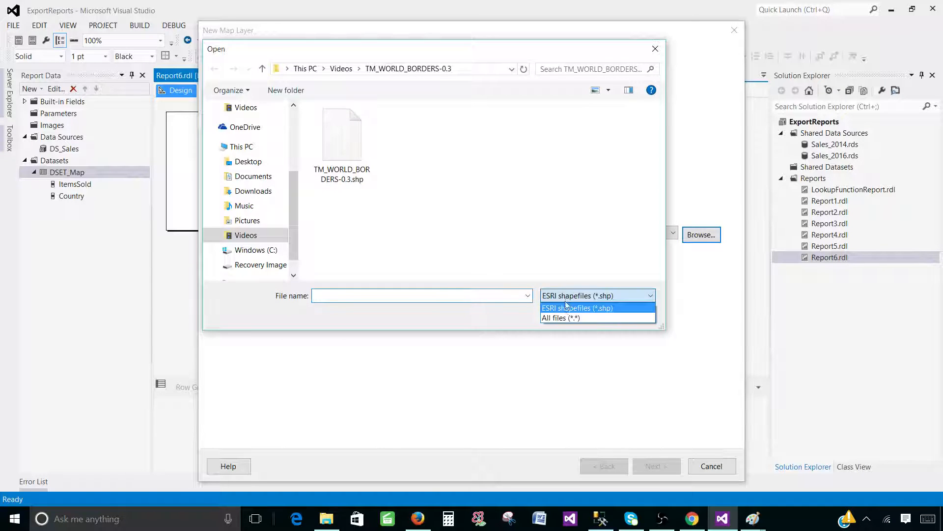
pyautogui.click(567, 319)
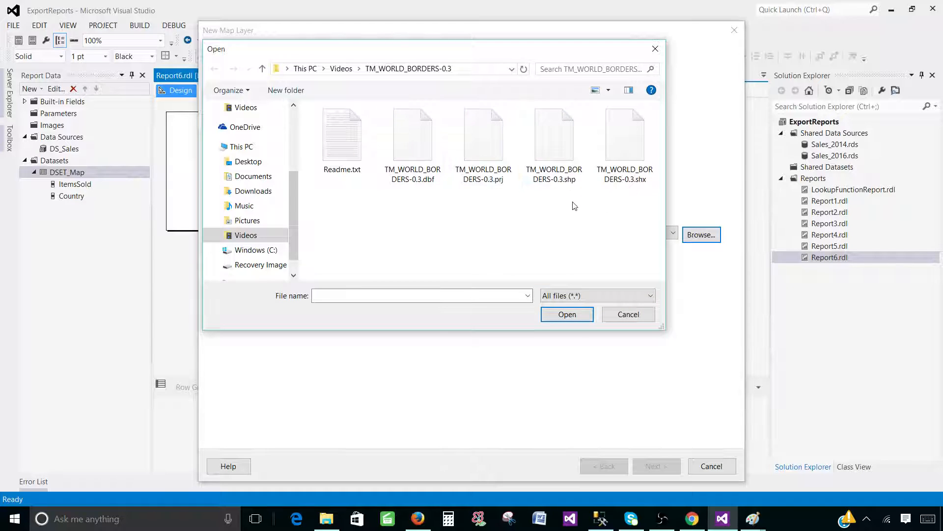
pyautogui.click(567, 166)
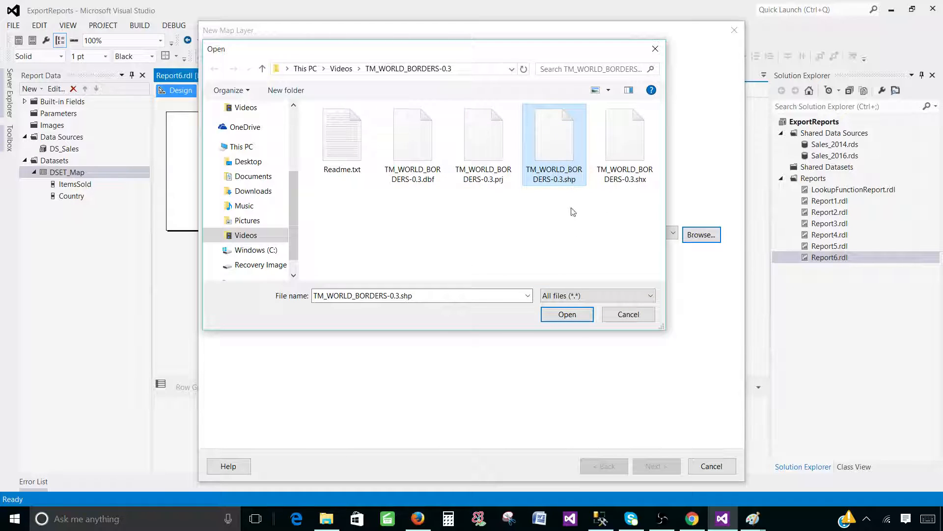
pyautogui.click(567, 314)
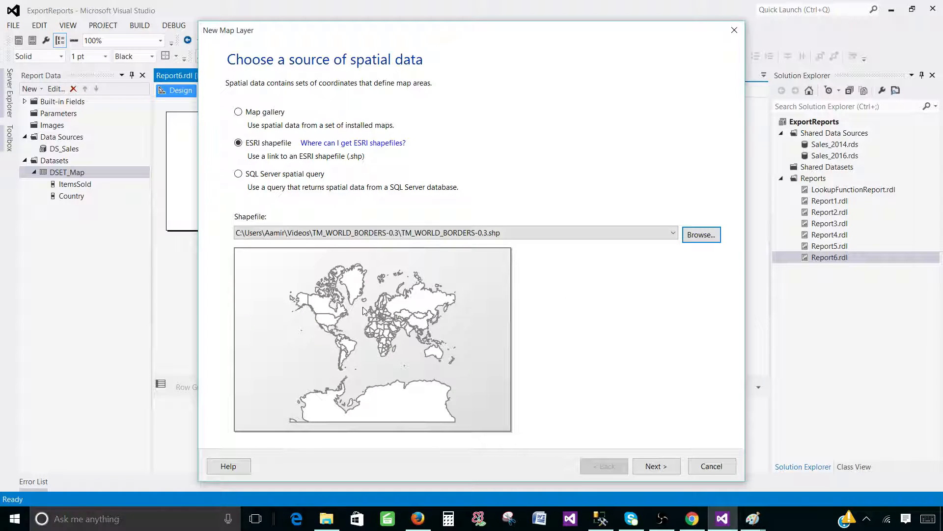
# - Reposition the world map within the map view and crop the map as shown
pyautogui.click(669, 467)
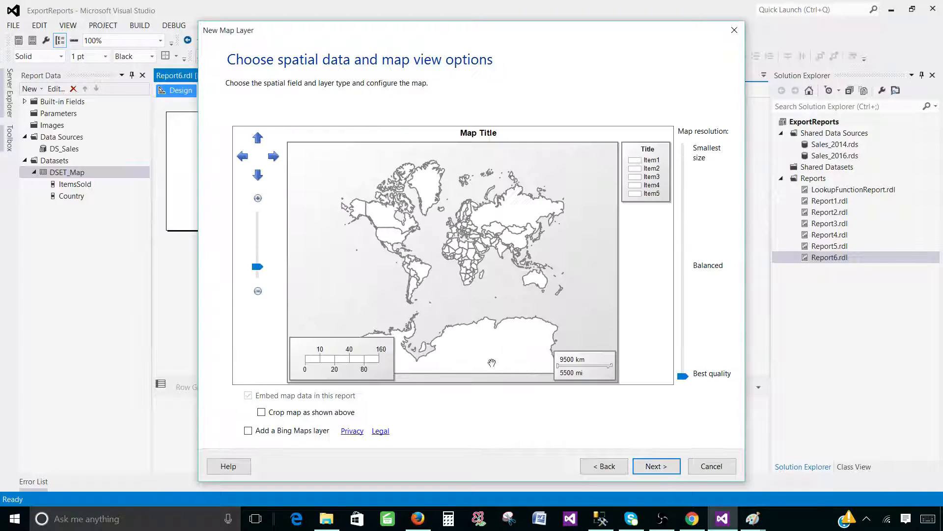
pyautogui.moveTo(452, 268); pyautogui.dragTo(419, 248)
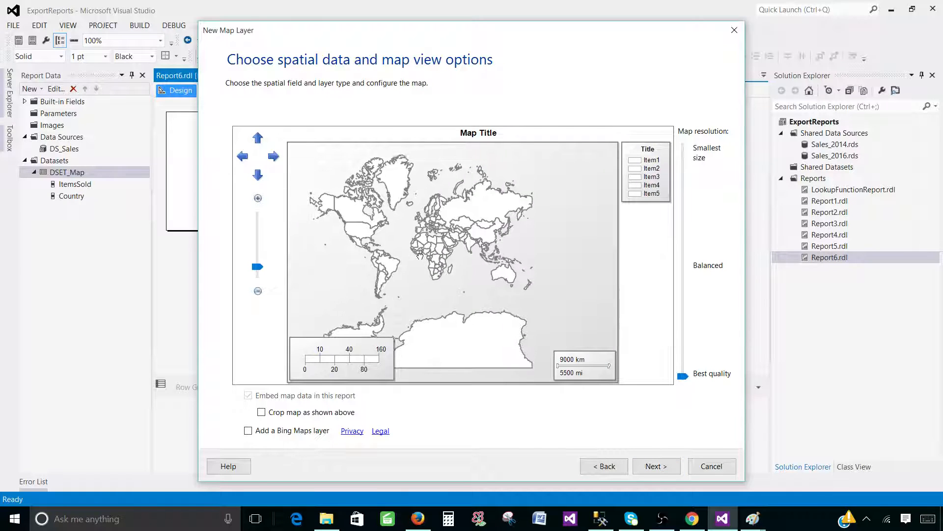
pyautogui.click(272, 158)
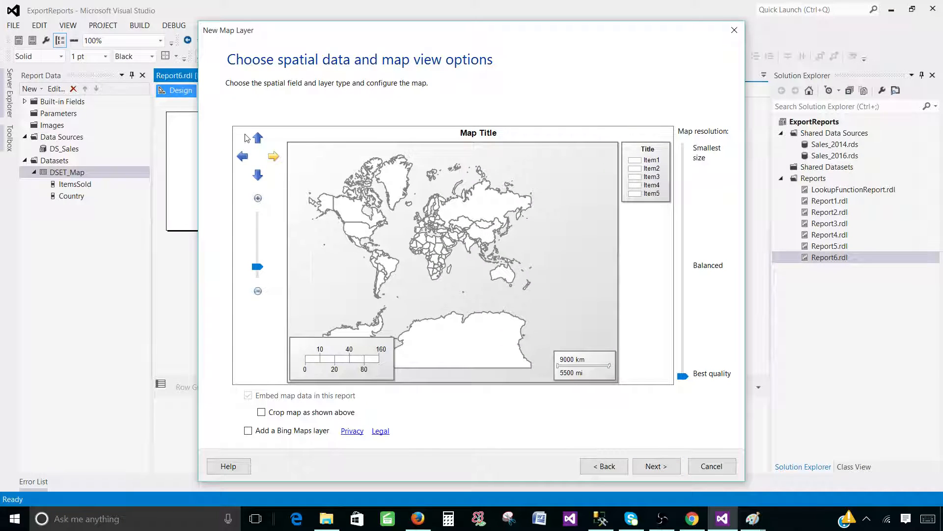
pyautogui.click(242, 158)
pyautogui.click(258, 143)
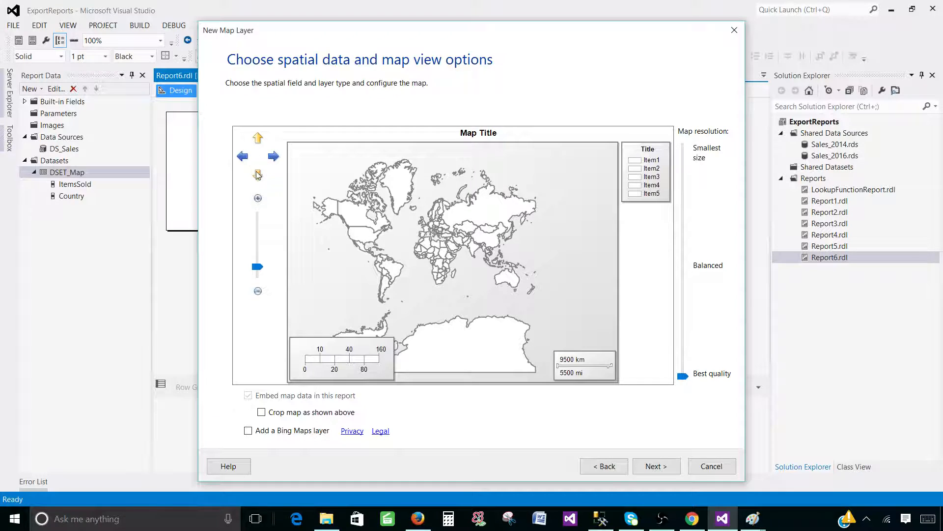
pyautogui.click(257, 175)
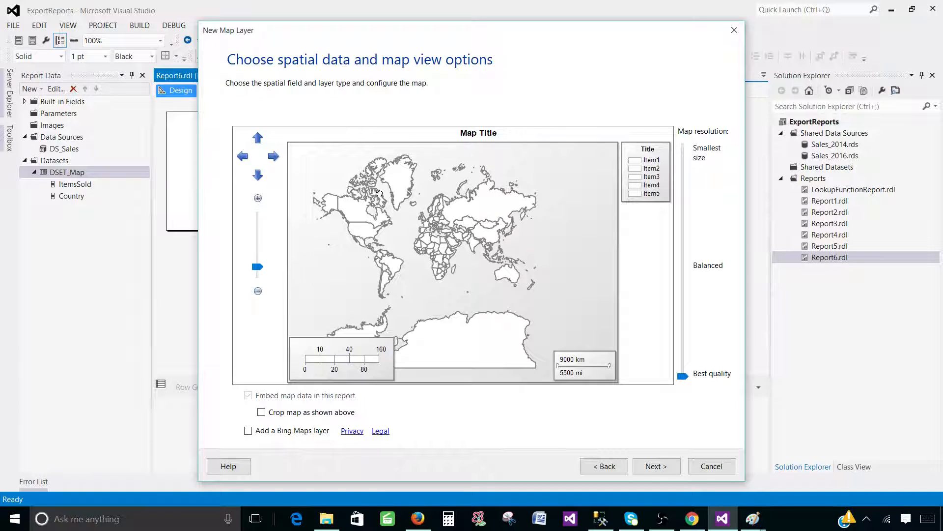
pyautogui.moveTo(368, 181); pyautogui.dragTo(370, 192)
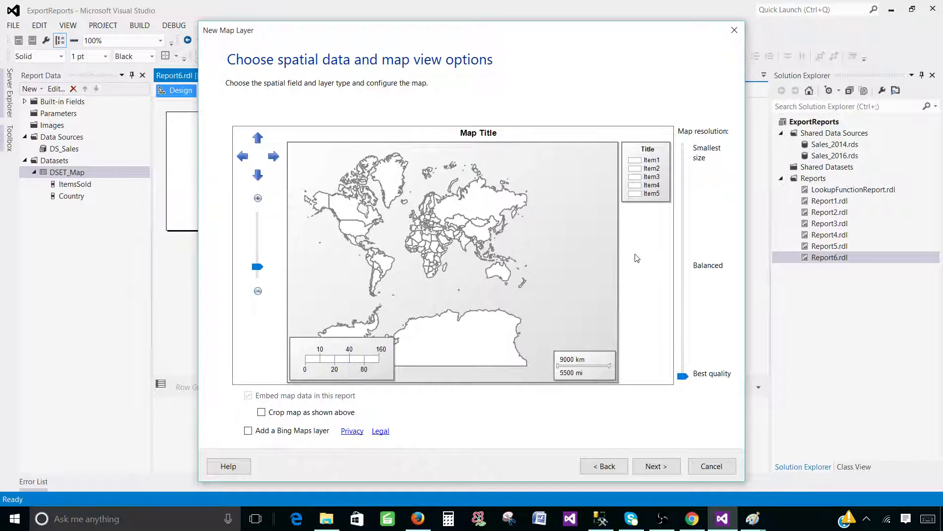
pyautogui.moveTo(684, 376)
pyautogui.mouseDown()
pyautogui.moveTo(683, 323)
pyautogui.moveTo(684, 376)
pyautogui.mouseUp()
pyautogui.moveTo(372, 221); pyautogui.dragTo(396, 220)
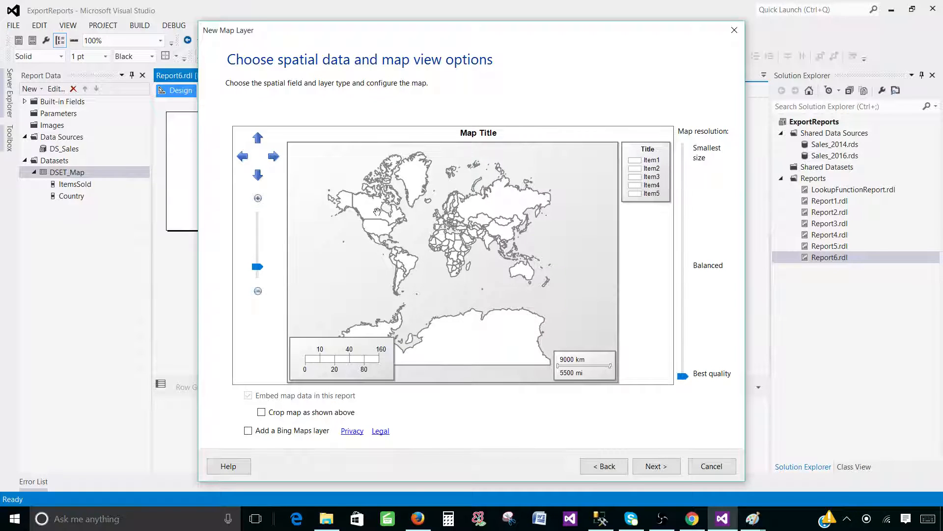
pyautogui.click(261, 412)
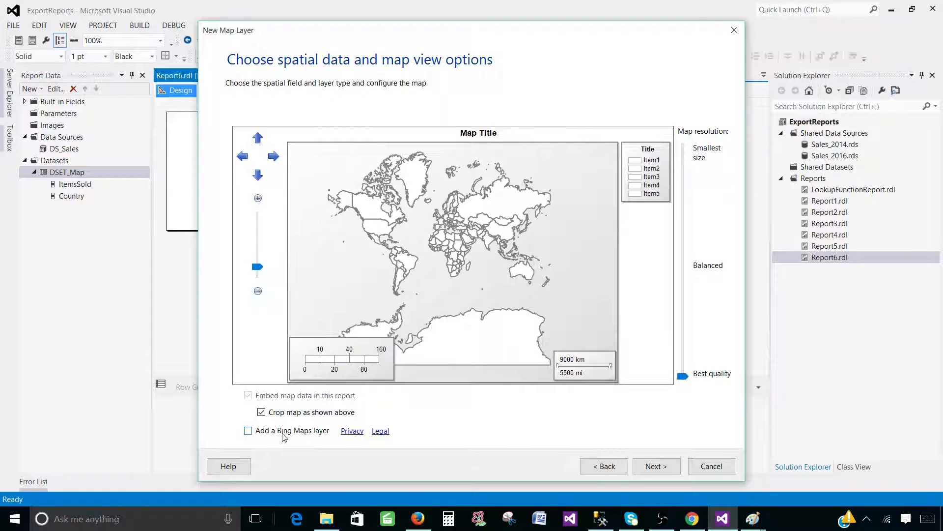
# - Add a Bing Maps layer behind the world borders map
pyautogui.click(249, 430)
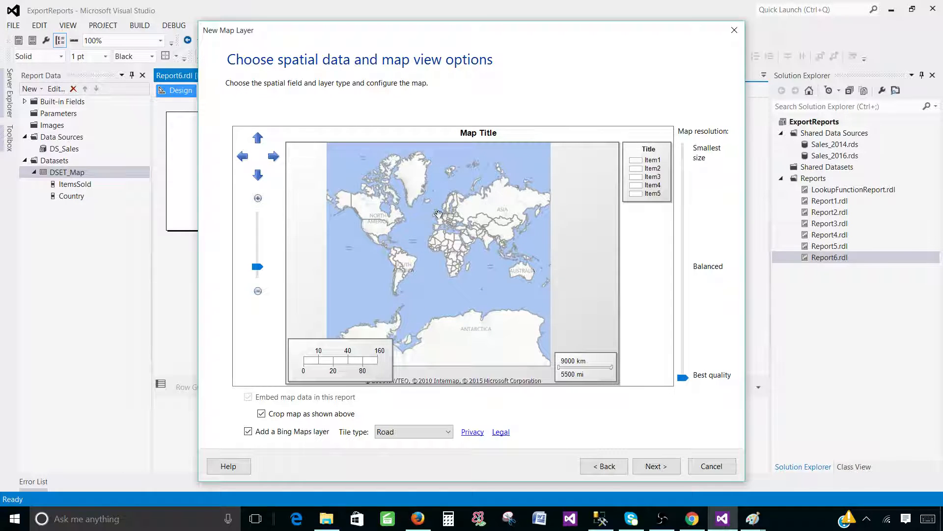
pyautogui.click(248, 431)
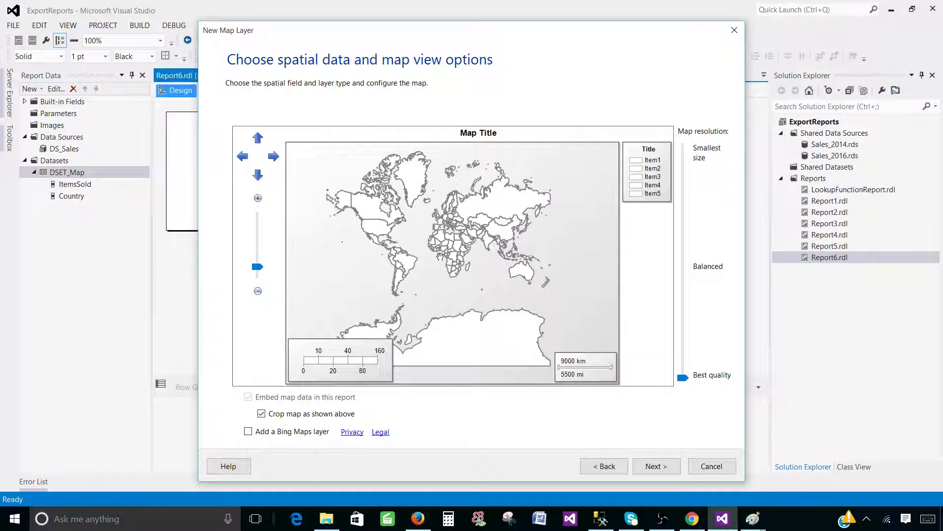
pyautogui.click(249, 431)
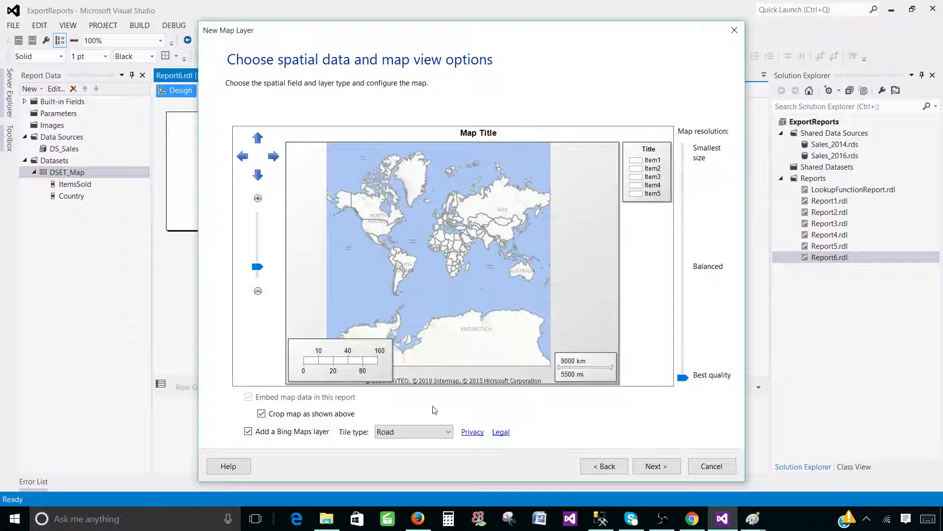
# - Try the Aerial and Hybrid tile types on the Bing Maps layer and set it back to Road
pyautogui.click(413, 432)
pyautogui.click(408, 453)
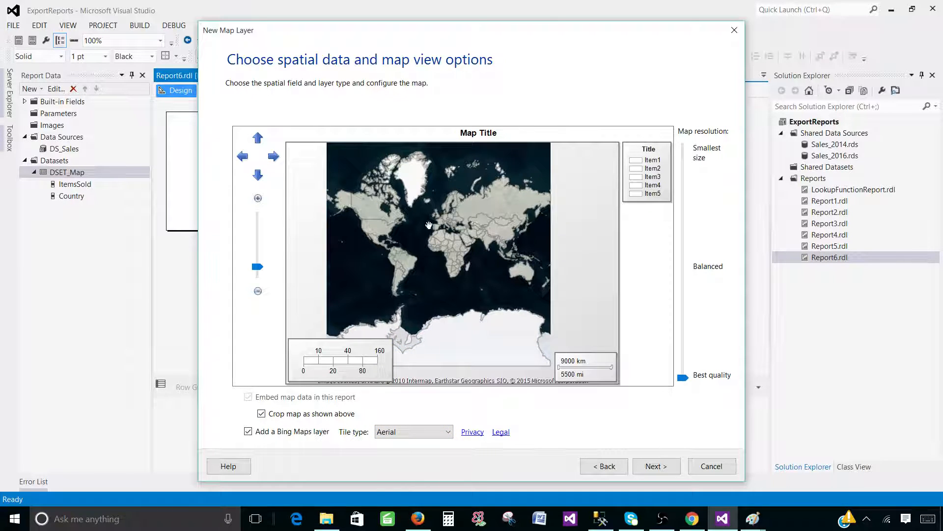
pyautogui.click(445, 432)
pyautogui.click(427, 463)
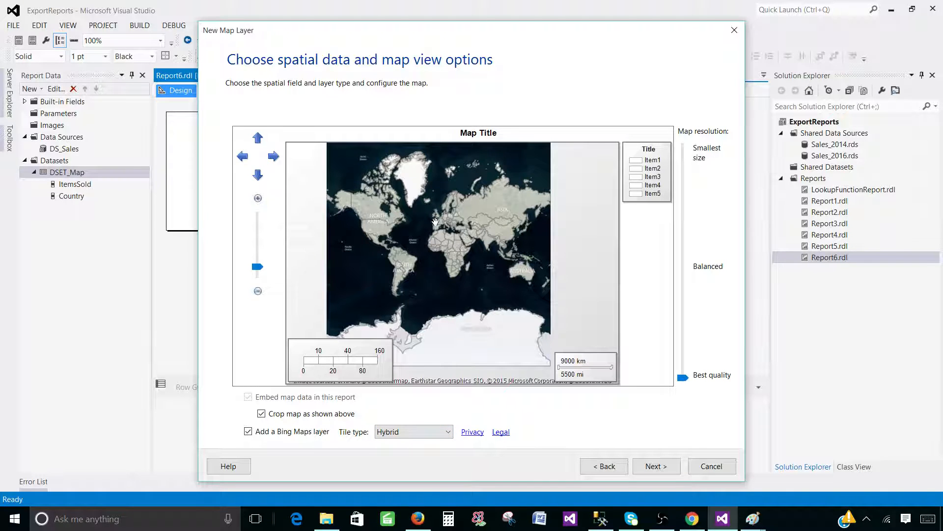
pyautogui.click(395, 432)
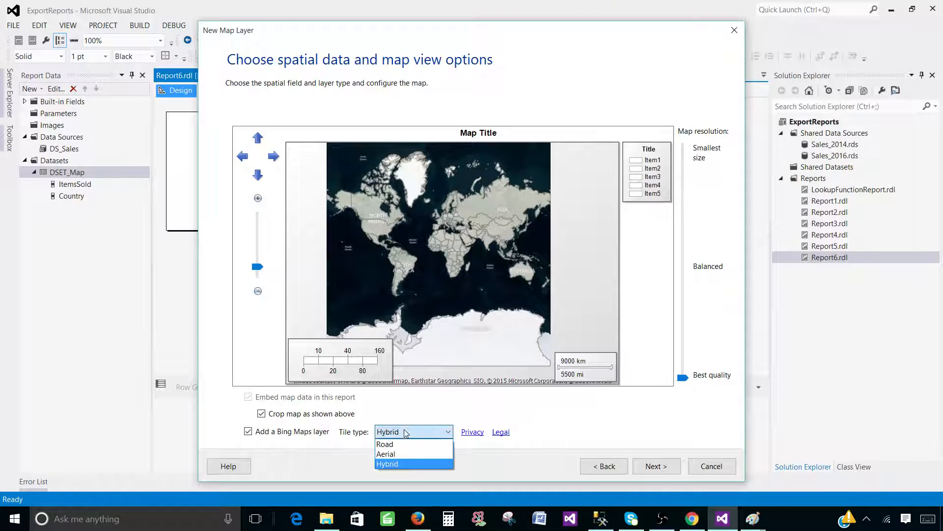
pyautogui.click(403, 443)
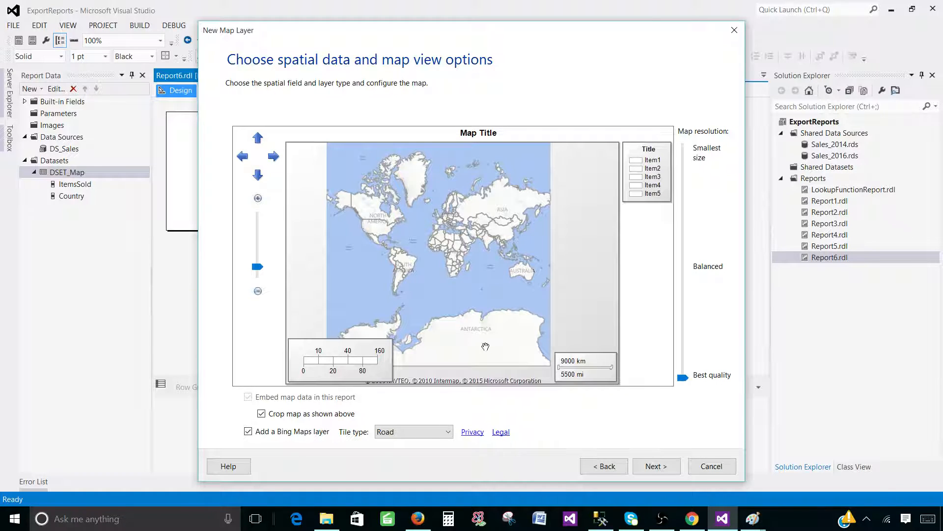
# - Look at the Microsoft privacy statement for Bing Maps in the browser and return to the map layer wizard
pyautogui.click(471, 432)
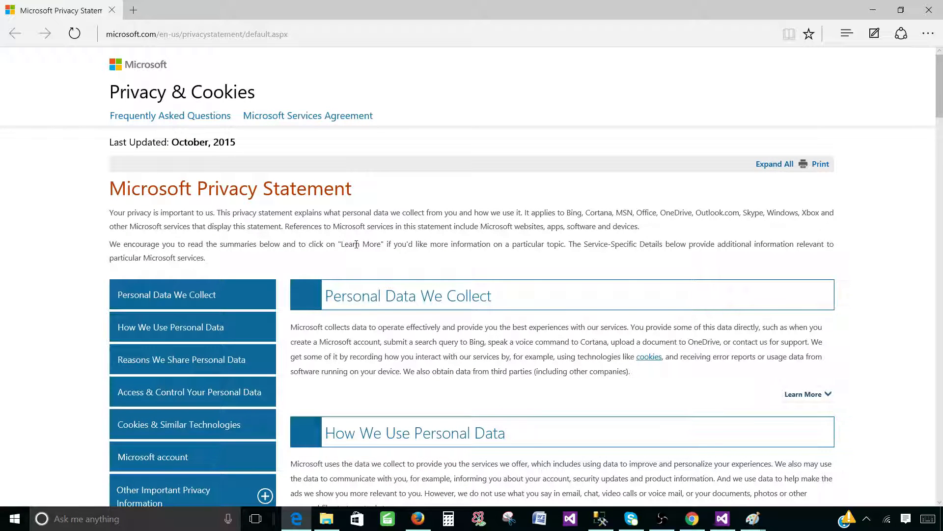
pyautogui.moveTo(354, 190); pyautogui.dragTo(123, 190)
pyautogui.click(927, 11)
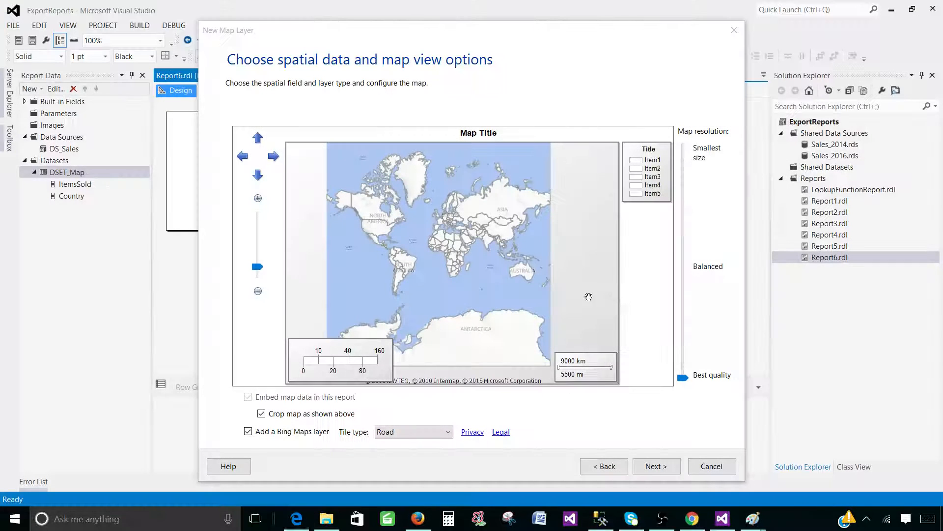
# - Choose the Color Analytical Map visualization with the existing DSET_Map as its analytical dataset
pyautogui.click(641, 465)
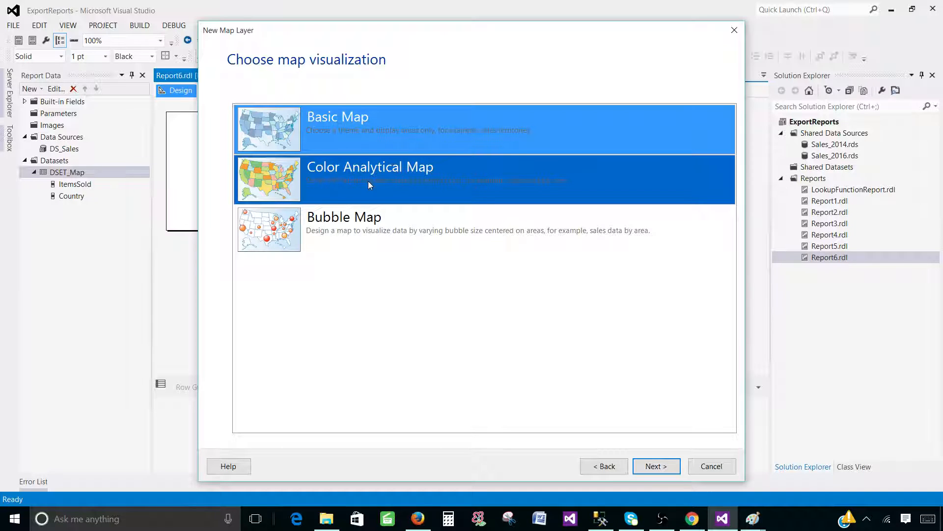
pyautogui.click(353, 185)
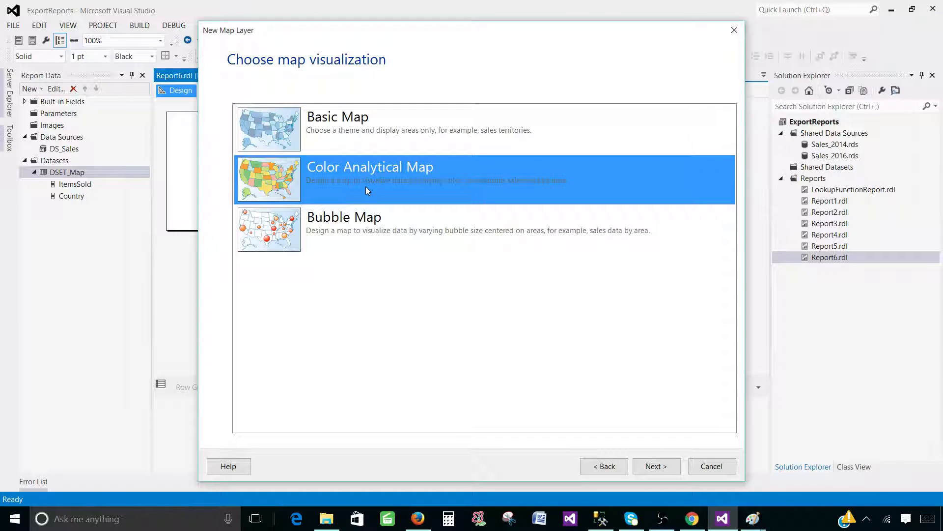
pyautogui.click(655, 466)
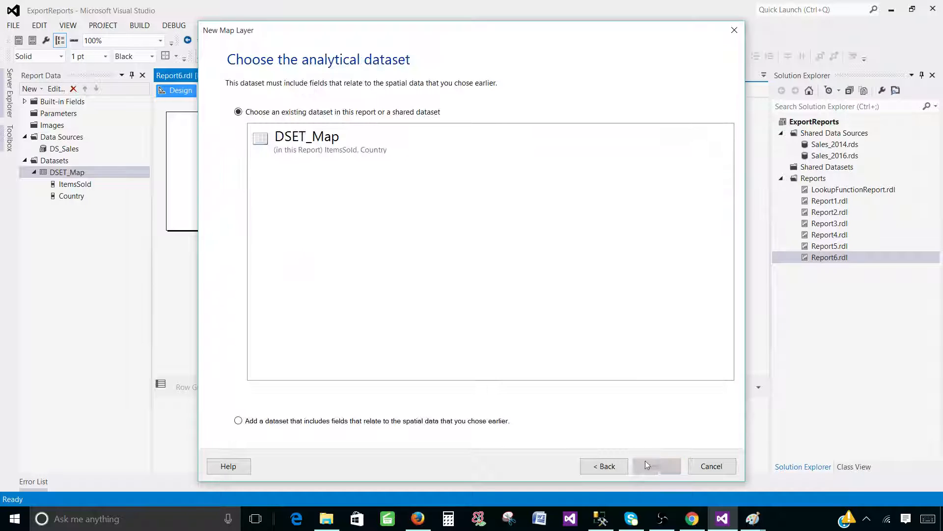
pyautogui.click(326, 143)
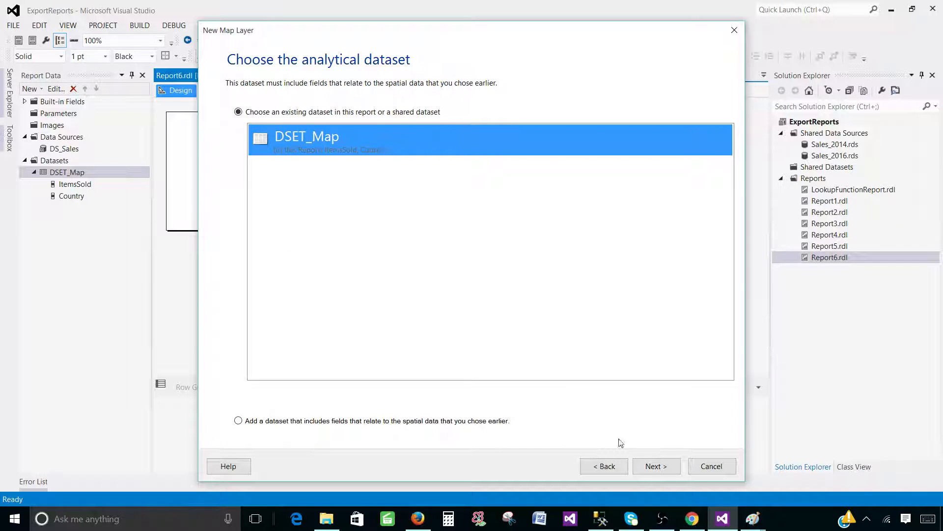
pyautogui.click(655, 466)
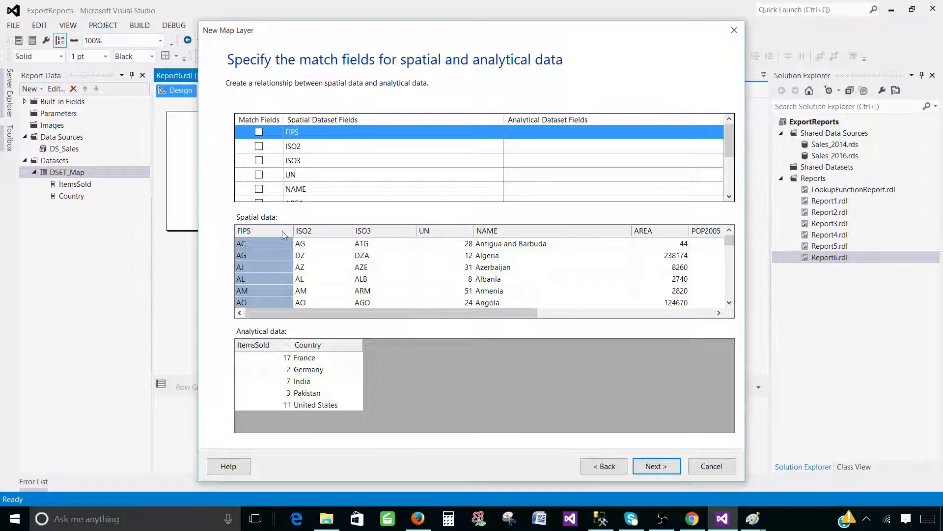
# - Examine the spatial data sorted by ISO2, ISO3, UN and NAME, and the analytical data sorted by ItemsSold and Country
pyautogui.click(320, 231)
pyautogui.click(369, 231)
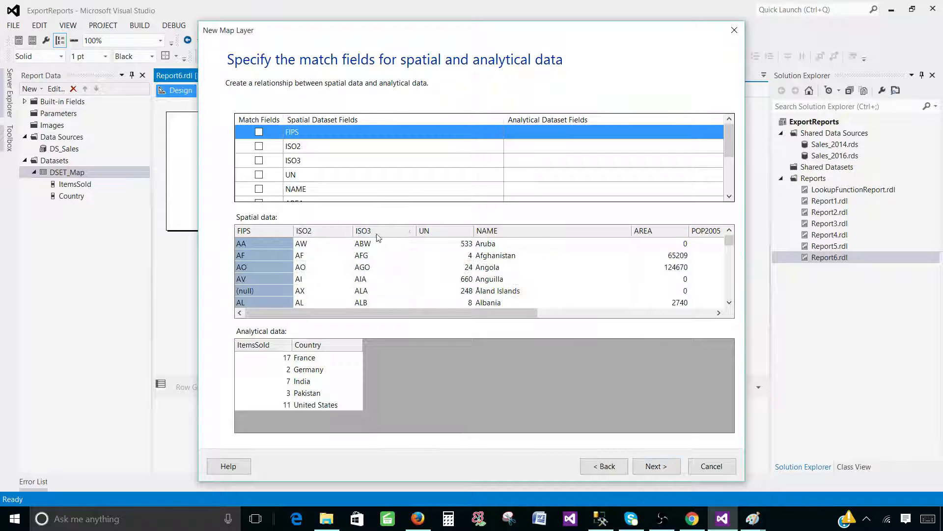
pyautogui.click(444, 230)
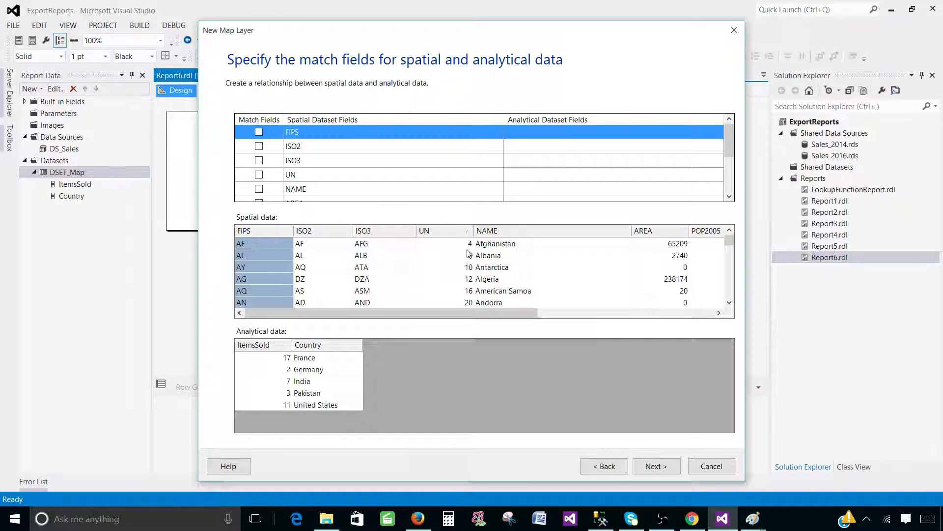
pyautogui.click(501, 232)
pyautogui.click(501, 232)
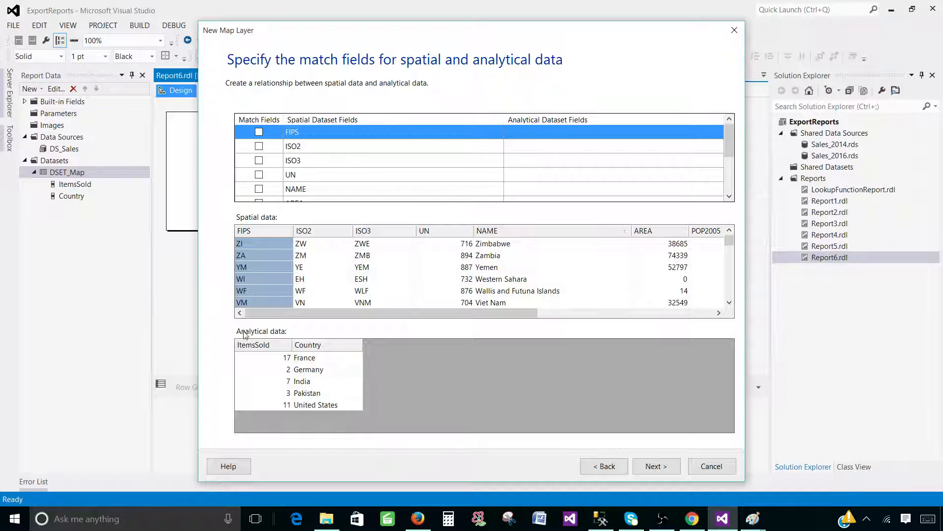
pyautogui.click(269, 346)
pyautogui.click(308, 347)
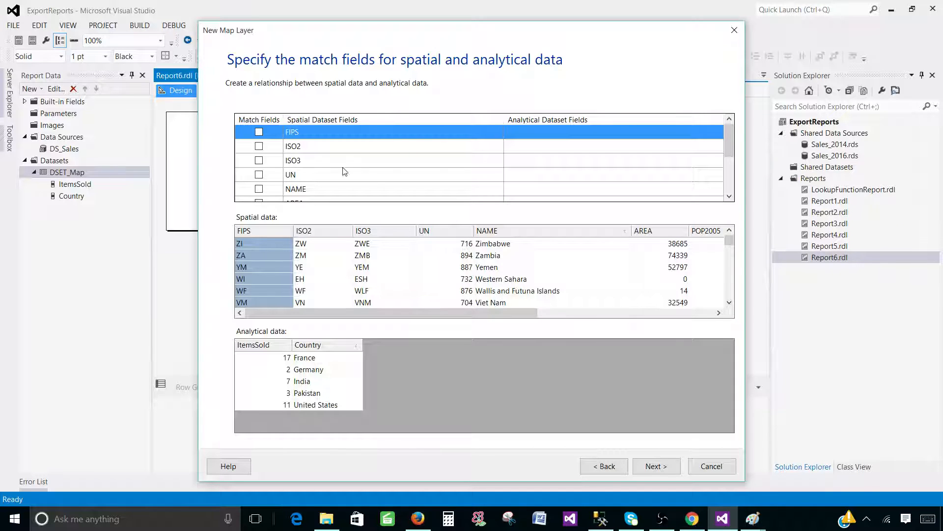
# - Match the spatial field NAME to the analytical field Country and continue to the color theme settings
pyautogui.moveTo(729, 143); pyautogui.dragTo(724, 175)
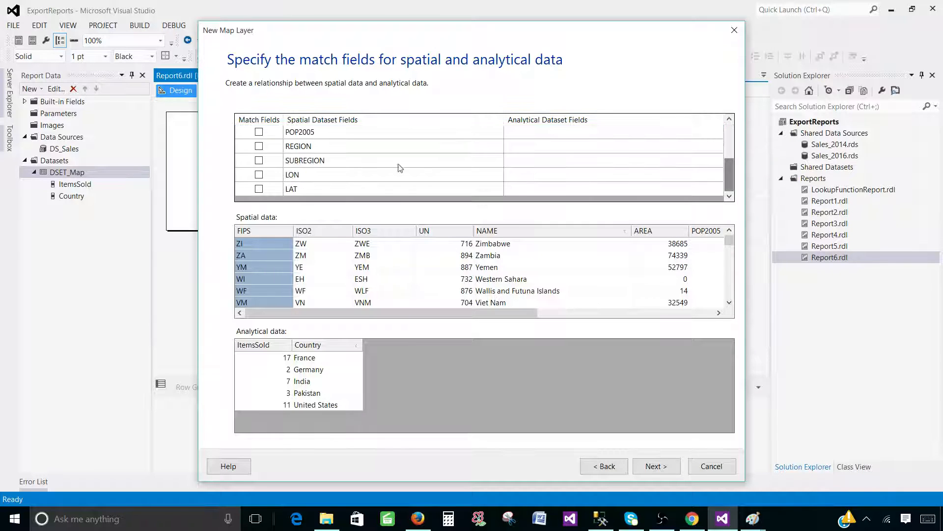
pyautogui.scroll(2, 314, 159)
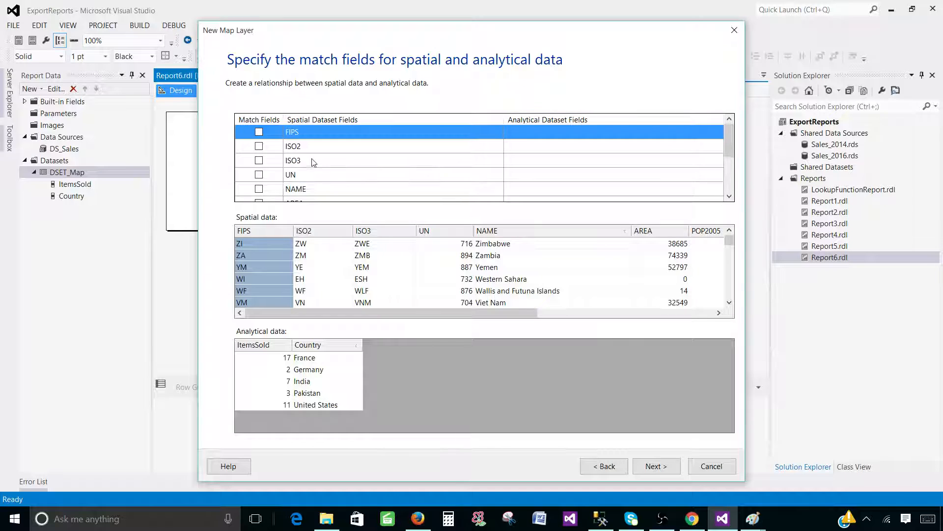
pyautogui.scroll(-1, 314, 162)
pyautogui.click(258, 146)
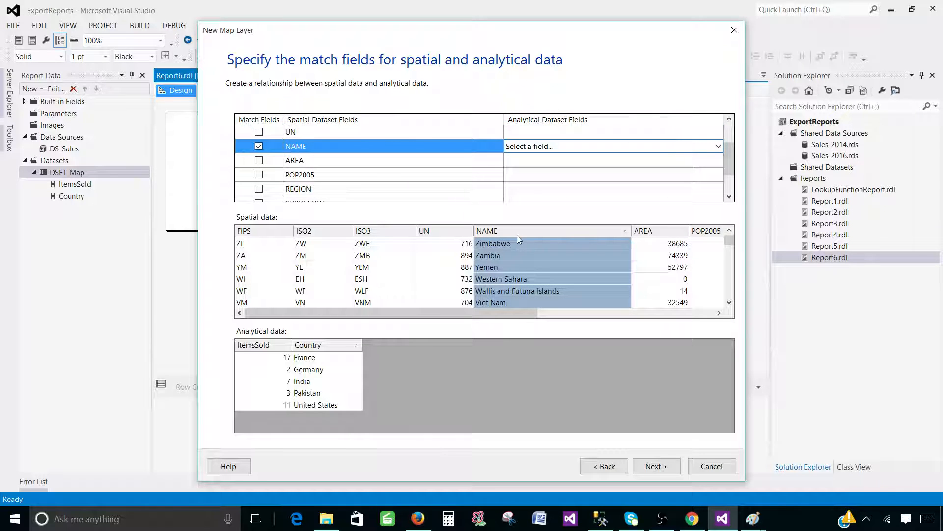
pyautogui.click(568, 147)
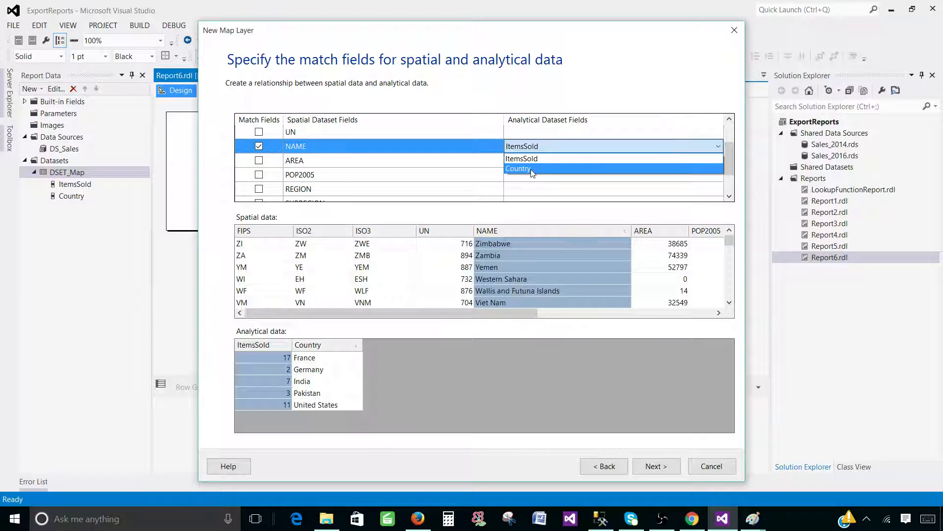
pyautogui.click(531, 169)
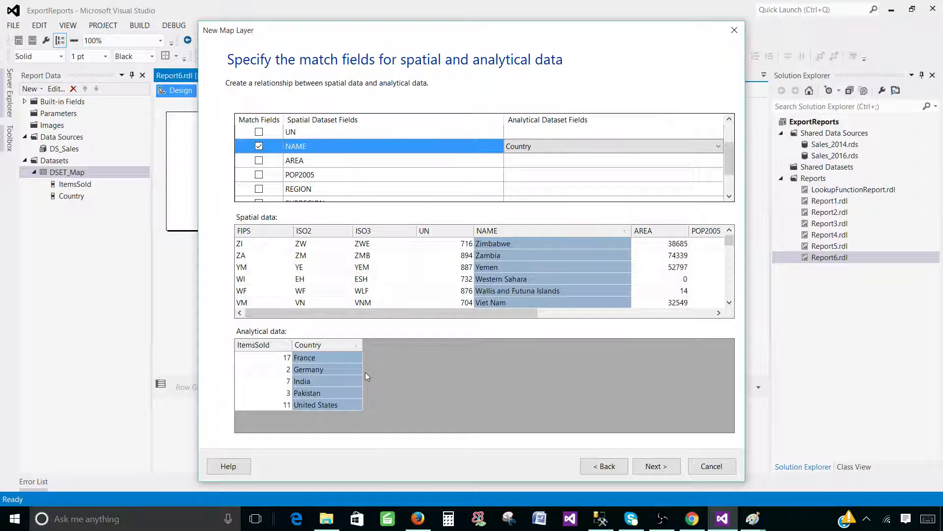
pyautogui.click(655, 465)
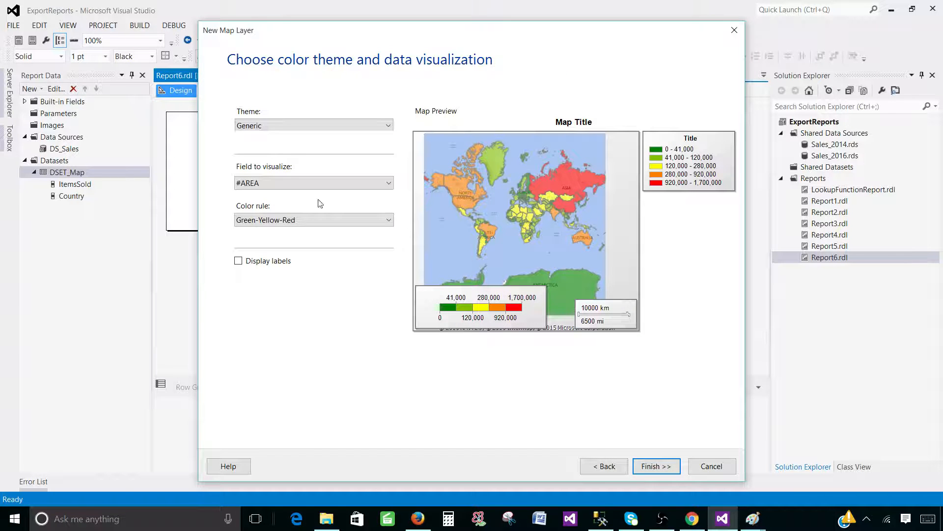
# - Apply the Forest theme to the map and set [Sum(ItemsSold)] as the field to visualize
pyautogui.click(278, 126)
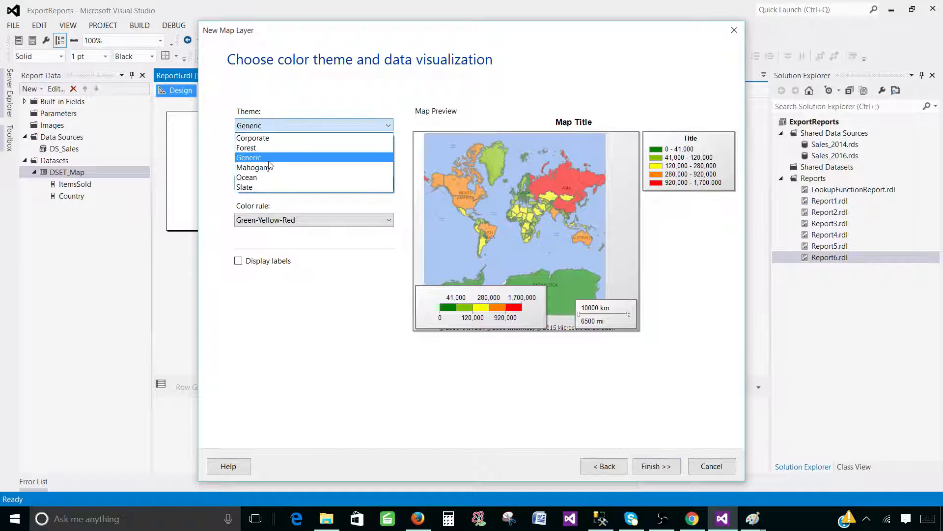
pyautogui.click(273, 148)
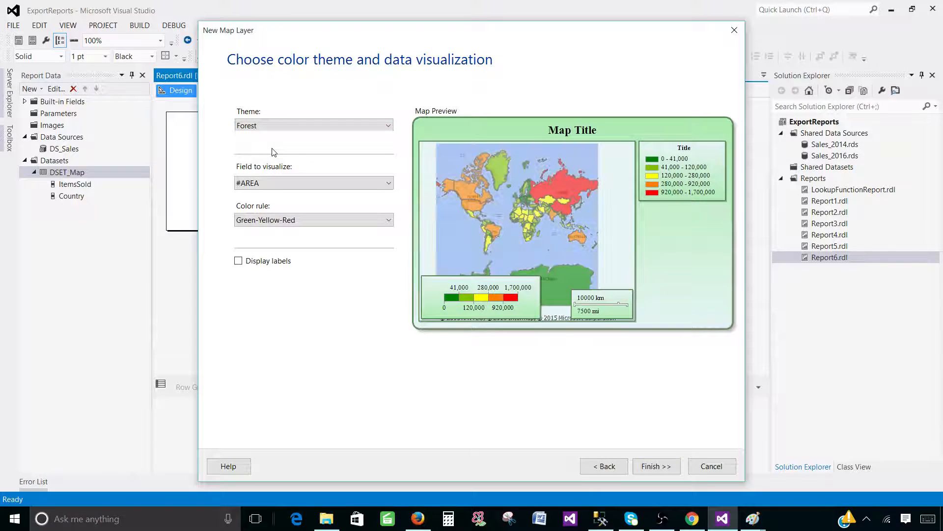
pyautogui.click(268, 184)
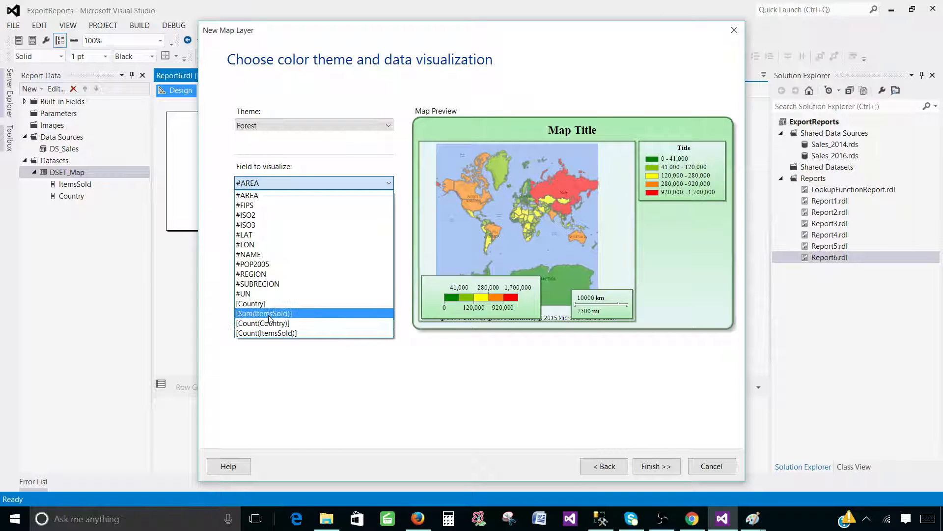
pyautogui.click(284, 314)
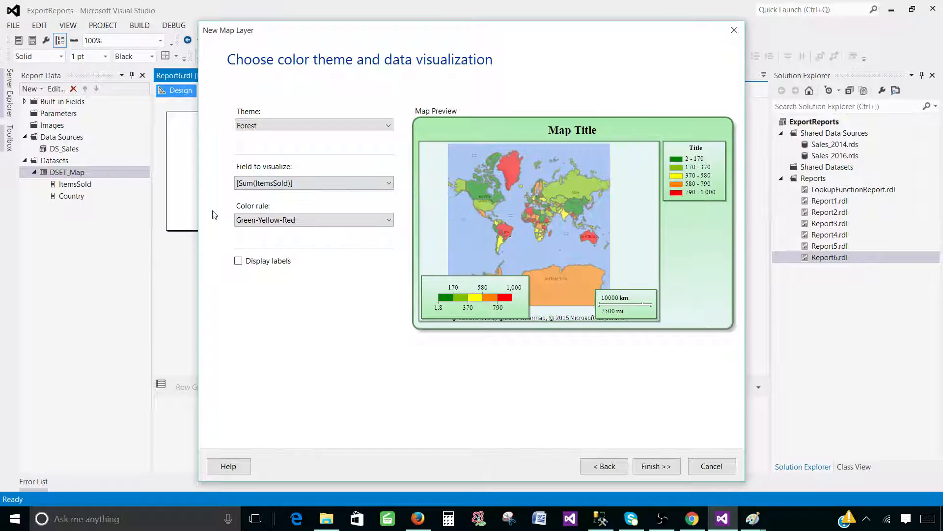
# - Try the Blue-Red color rule for the map and settle on Blue-Green-Red
pyautogui.click(279, 222)
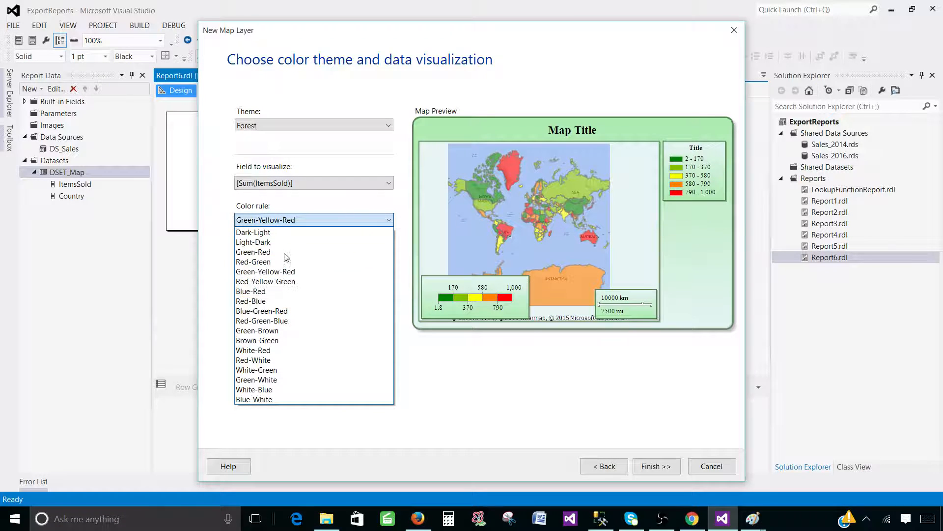
pyautogui.click(270, 291)
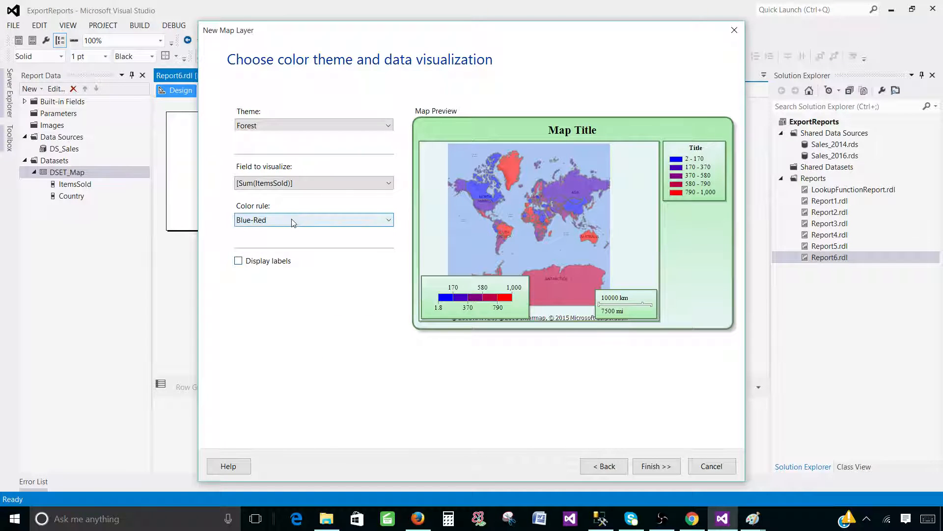
pyautogui.click(275, 220)
pyautogui.click(285, 311)
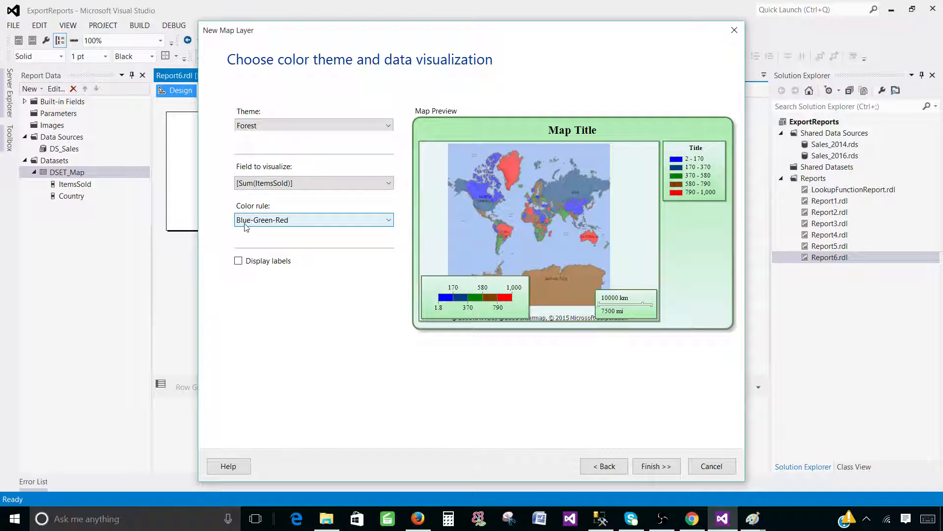
# - Display map labels from the #NAME data field and finish the map layer wizard
pyautogui.click(244, 263)
pyautogui.click(332, 281)
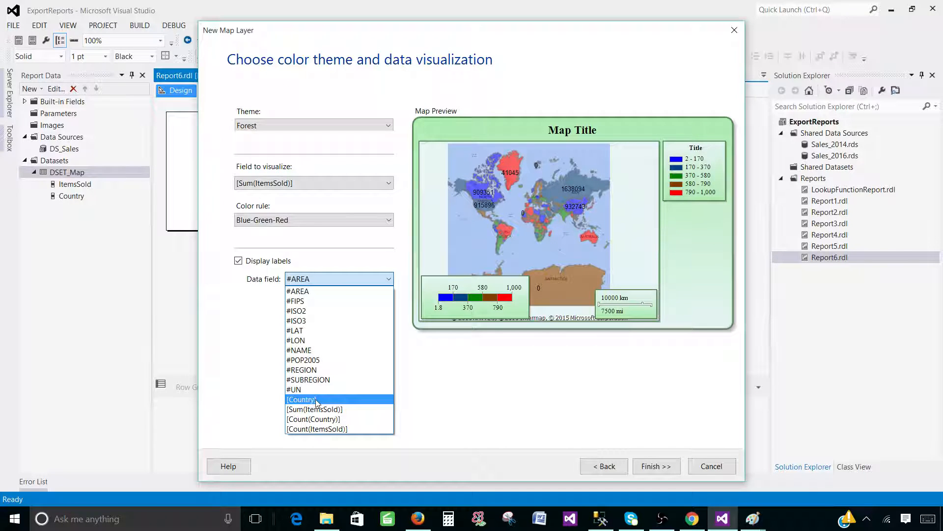
pyautogui.click(306, 350)
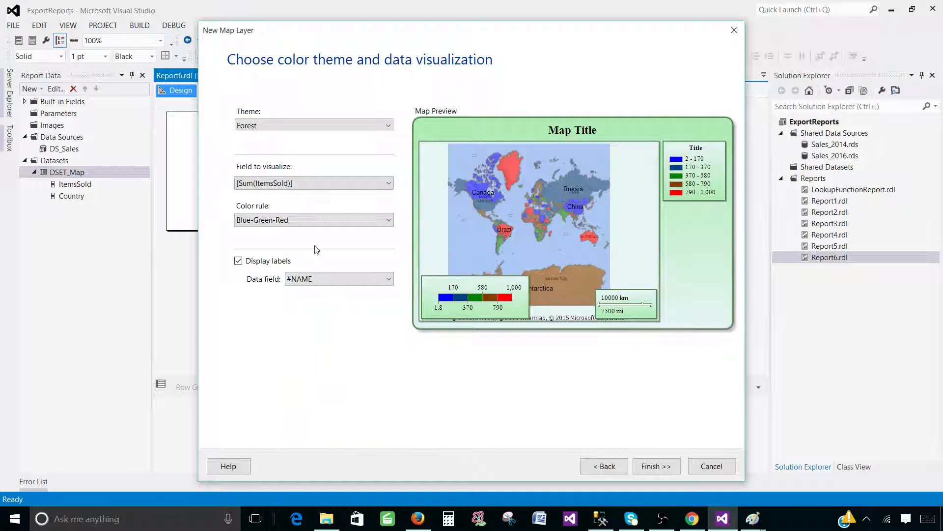
pyautogui.click(655, 465)
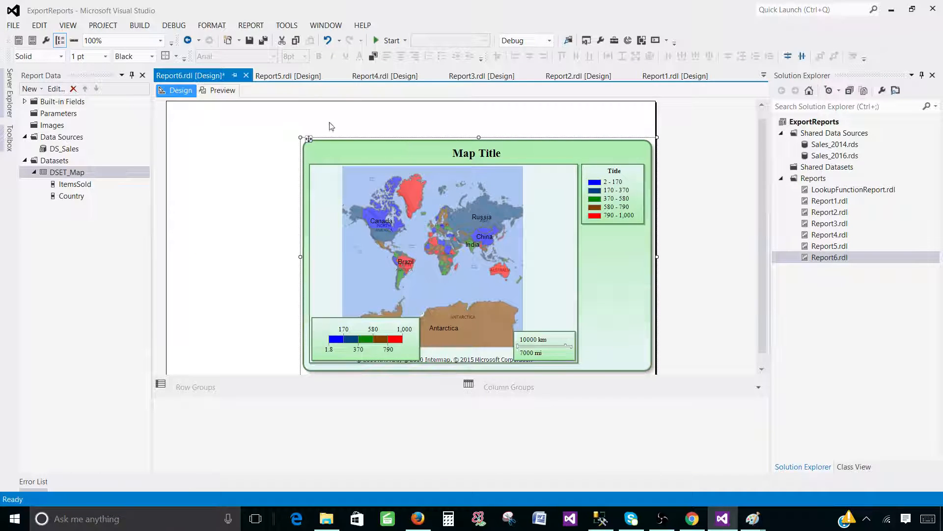
# - Move the map to the report body's upper-left corner and enlarge it to fill the body, giving the design area more room
pyautogui.moveTo(310, 140); pyautogui.dragTo(174, 102)
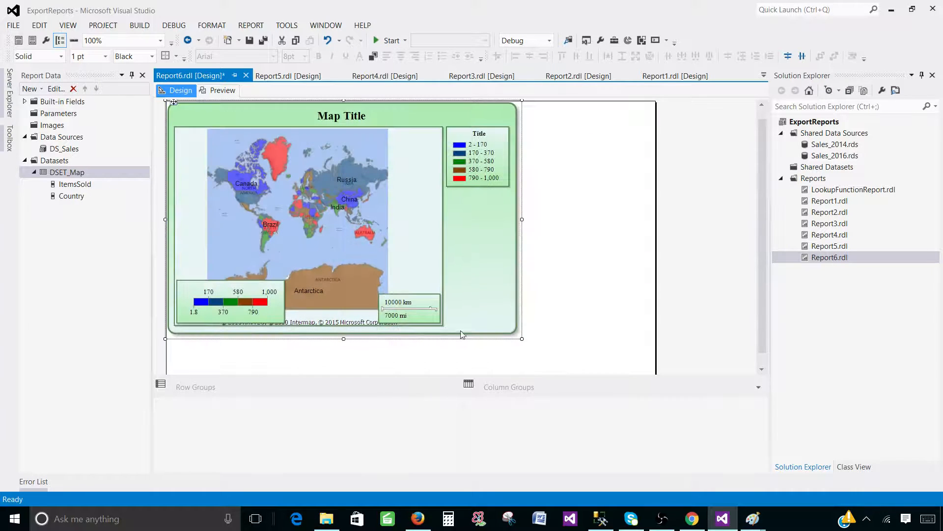
pyautogui.moveTo(522, 338); pyautogui.dragTo(656, 373)
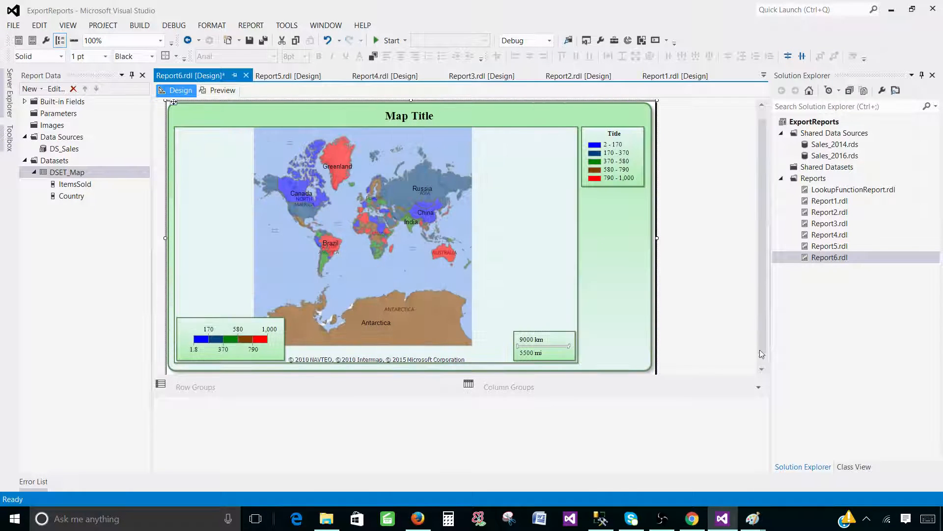
pyautogui.moveTo(770, 292); pyautogui.dragTo(848, 291)
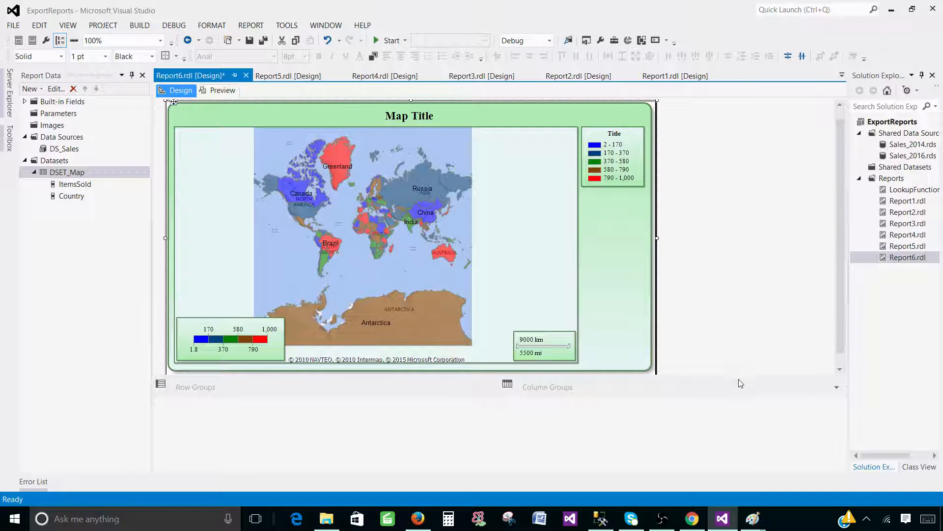
pyautogui.moveTo(739, 375); pyautogui.dragTo(707, 463)
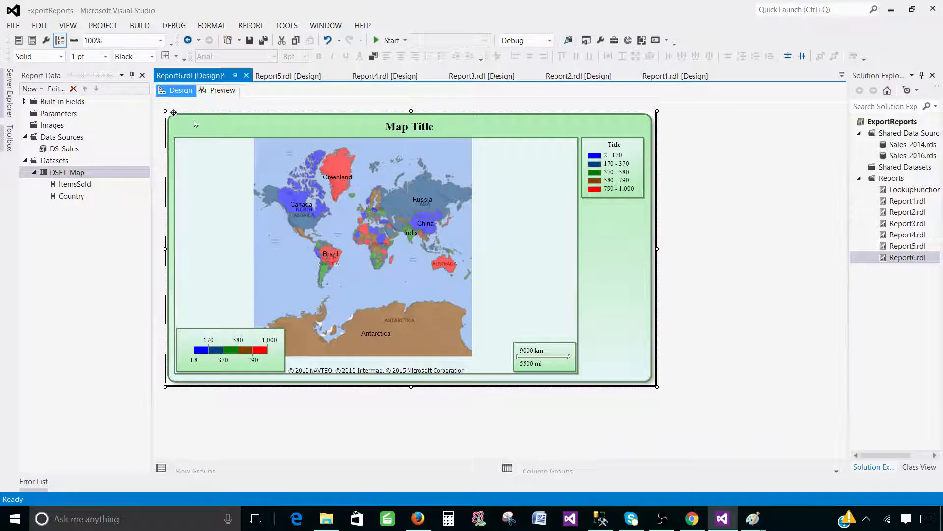
# - Preview the map report and compare its colored countries with the grouped query results in SQL Server Management Studio
pyautogui.click(222, 92)
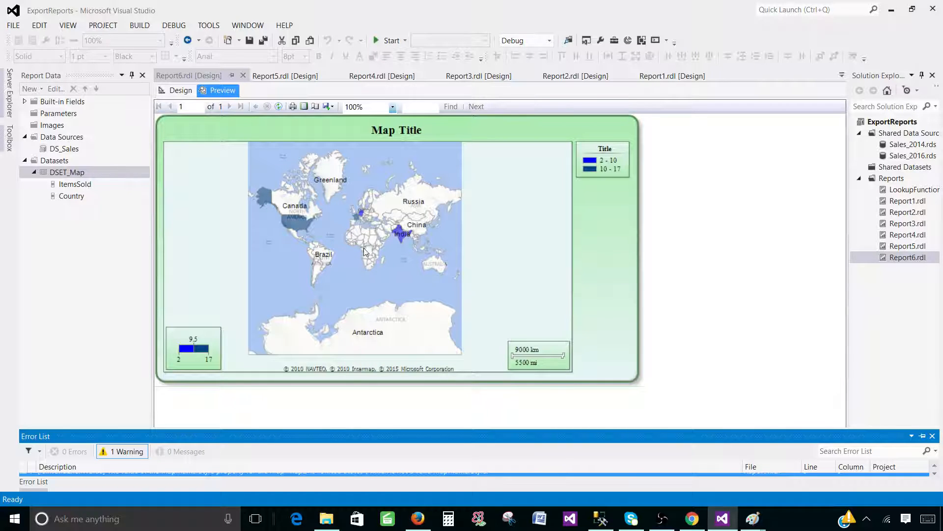
pyautogui.click(418, 238)
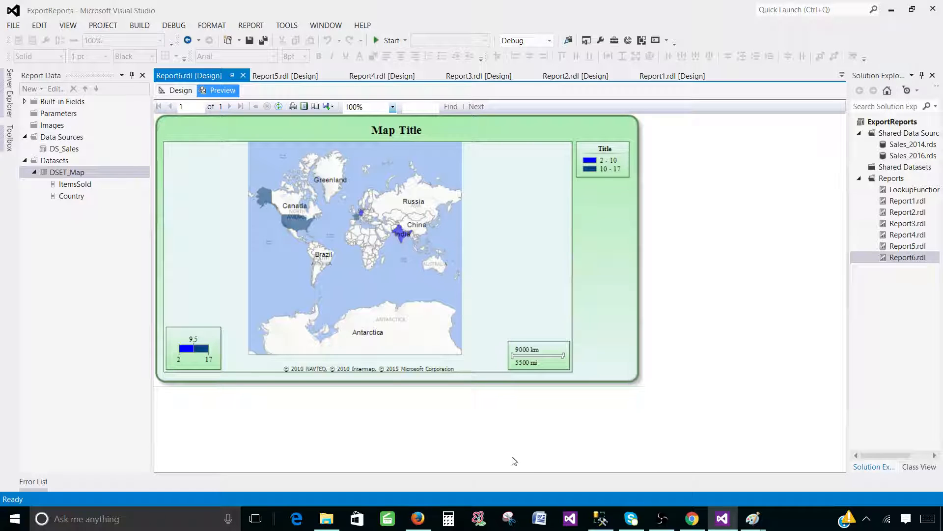
pyautogui.click(600, 519)
pyautogui.click(363, 313)
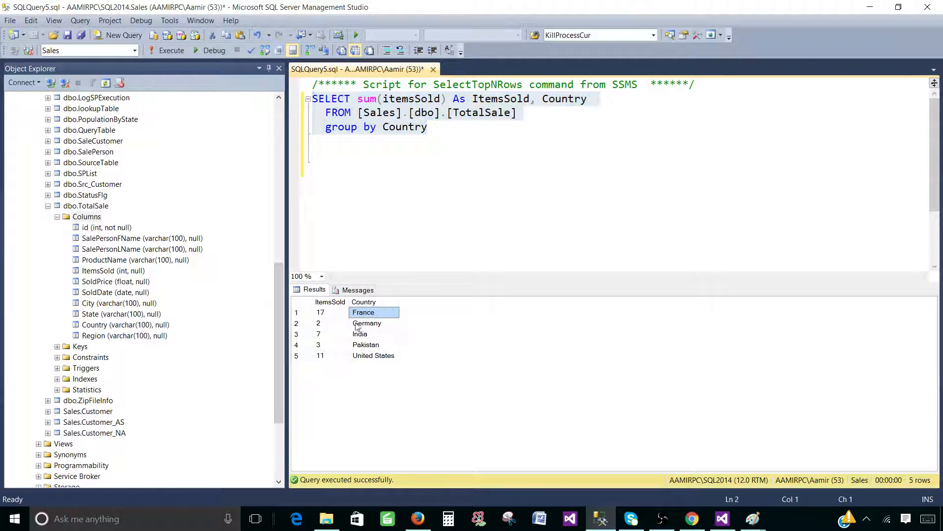
pyautogui.moveTo(331, 345); pyautogui.dragTo(369, 345)
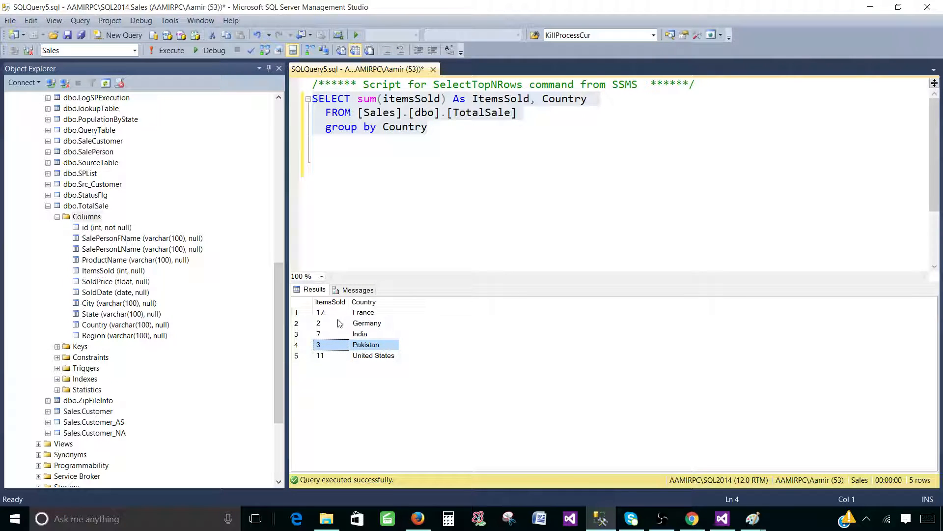
pyautogui.moveTo(321, 313); pyautogui.dragTo(364, 323)
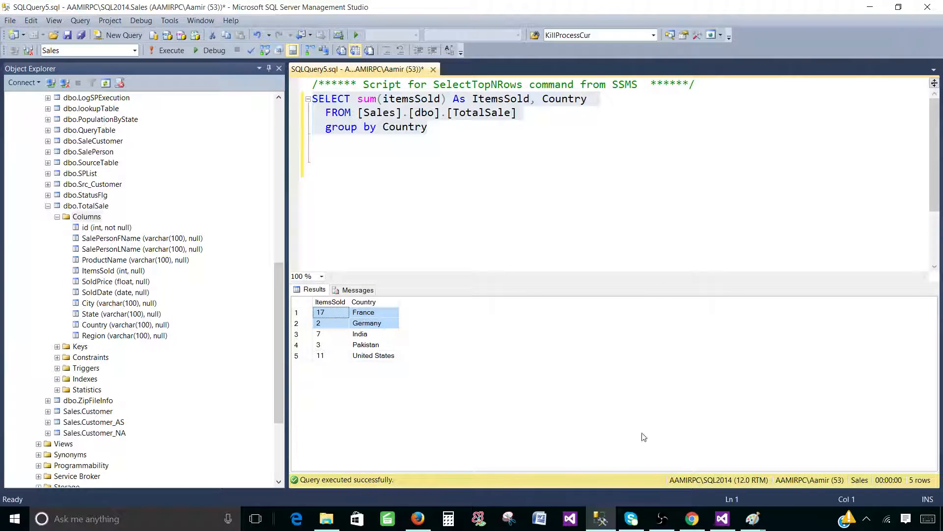
pyautogui.click(722, 525)
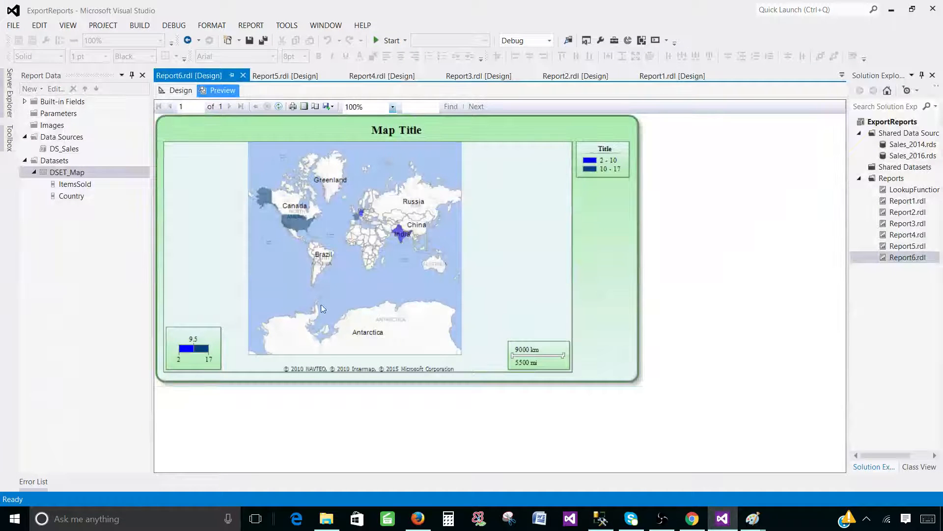
# - Return to the report design and increase the zoom level in the map viewport's center and zoom options
pyautogui.click(187, 95)
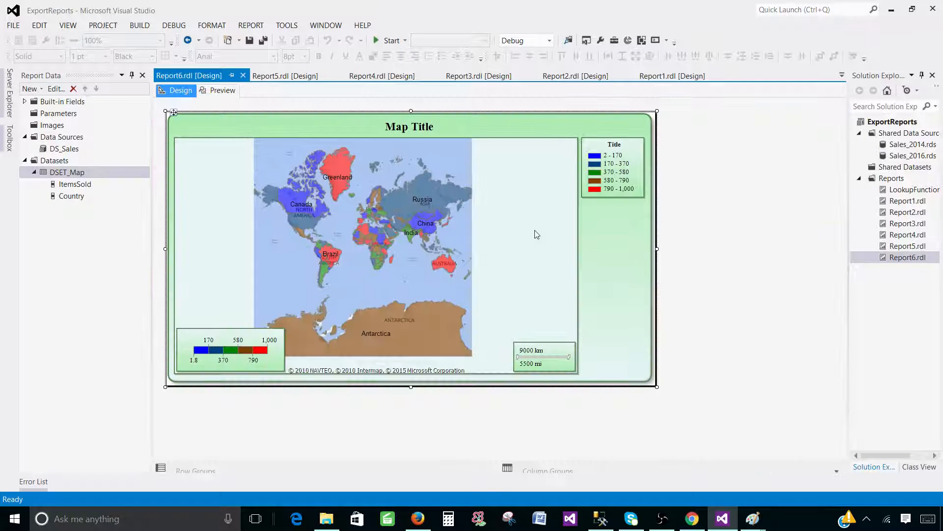
pyautogui.click(471, 254)
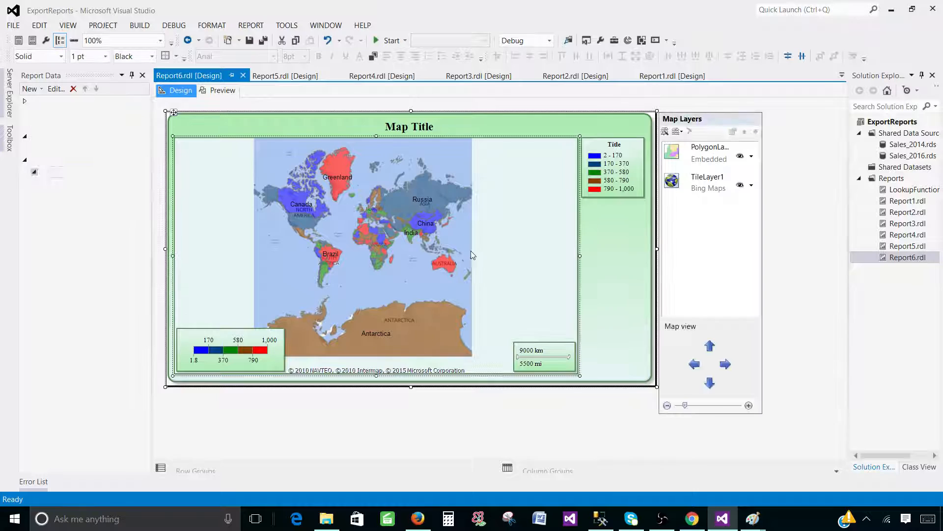
pyautogui.rightClick(538, 251)
pyautogui.click(566, 325)
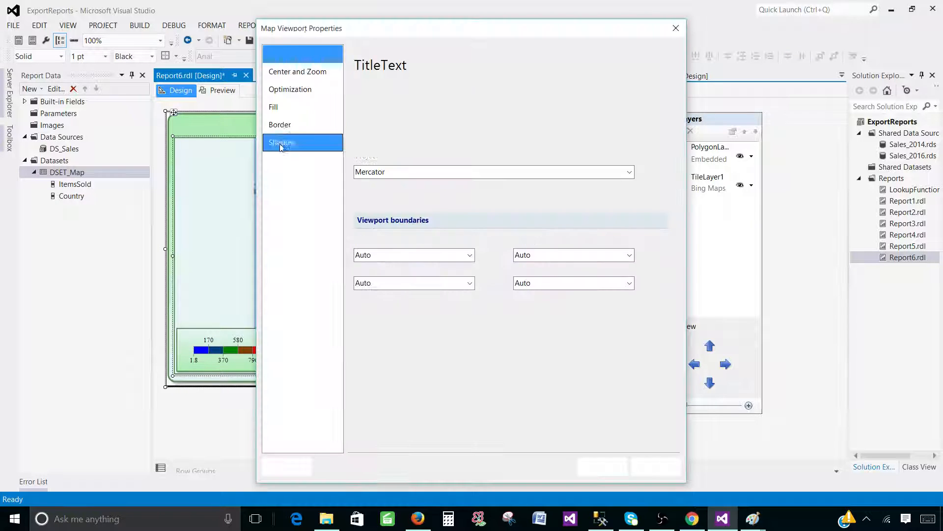
pyautogui.click(309, 77)
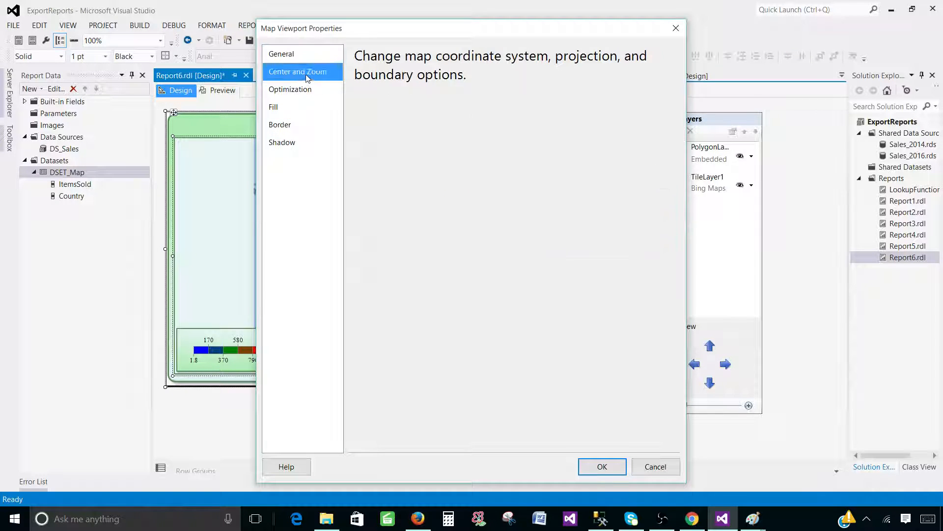
pyautogui.doubleClick(412, 255)
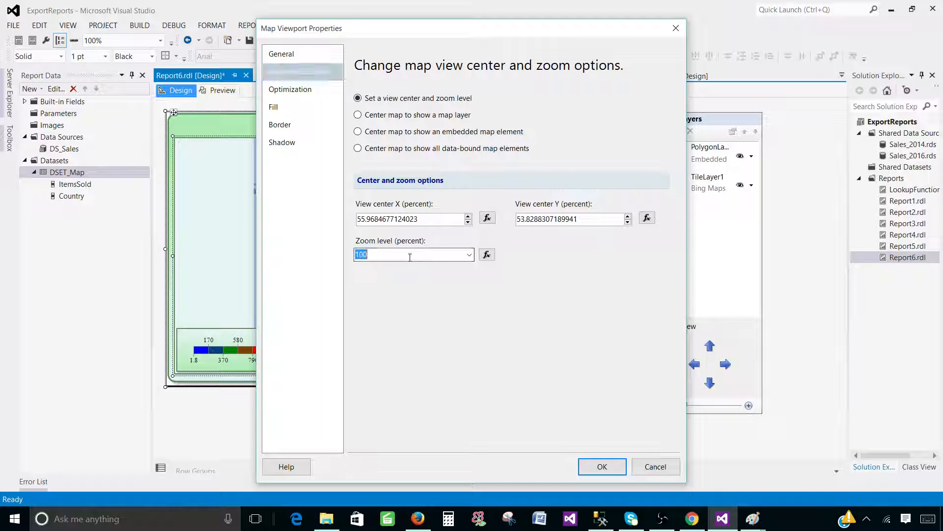
pyautogui.write('2')
pyautogui.press('Return')
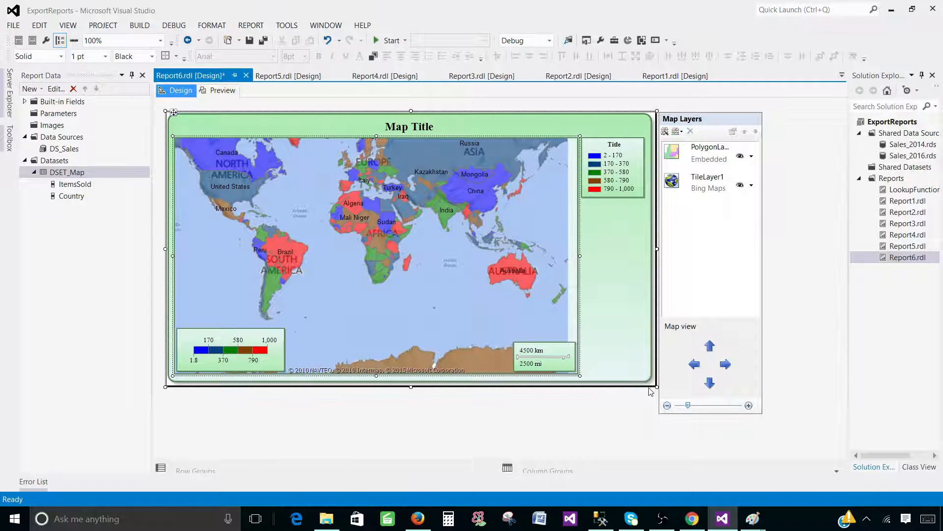
# - Enlarge the map item further and shift its view northward to include Greenland and Norway, checking it in the report preview
pyautogui.moveTo(664, 415); pyautogui.dragTo(729, 473)
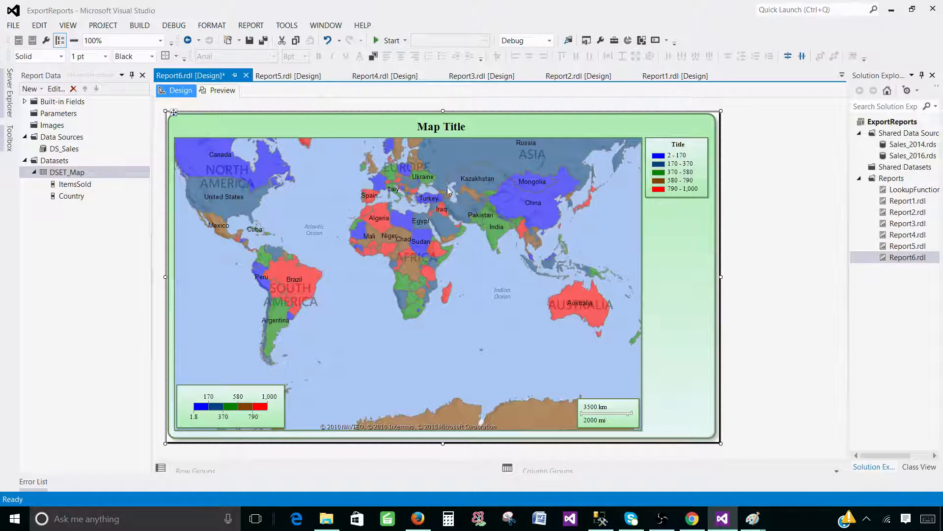
pyautogui.click(385, 176)
pyautogui.moveTo(399, 205); pyautogui.dragTo(429, 272)
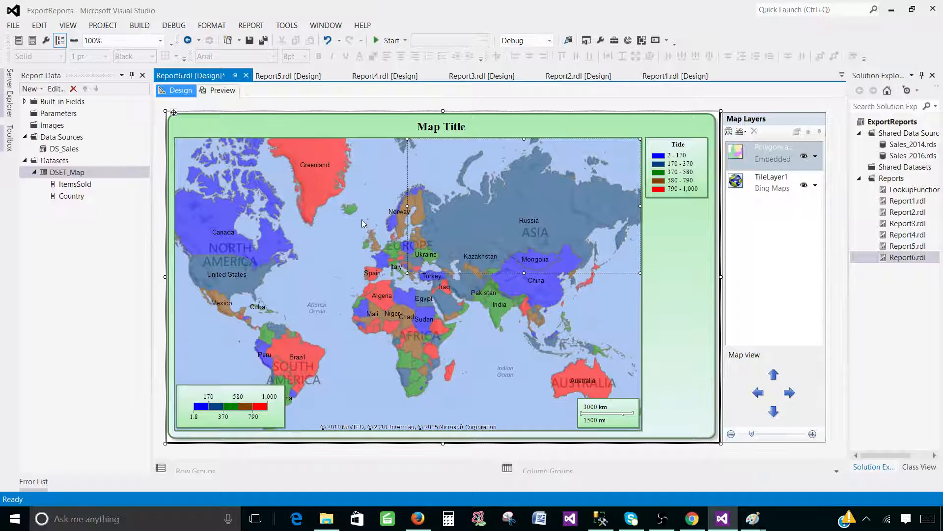
pyautogui.click(379, 204)
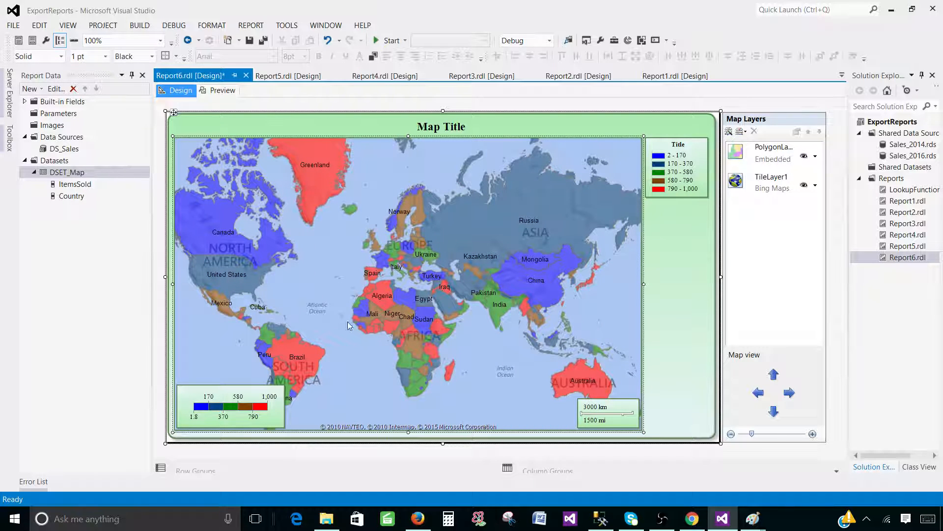
pyautogui.click(215, 92)
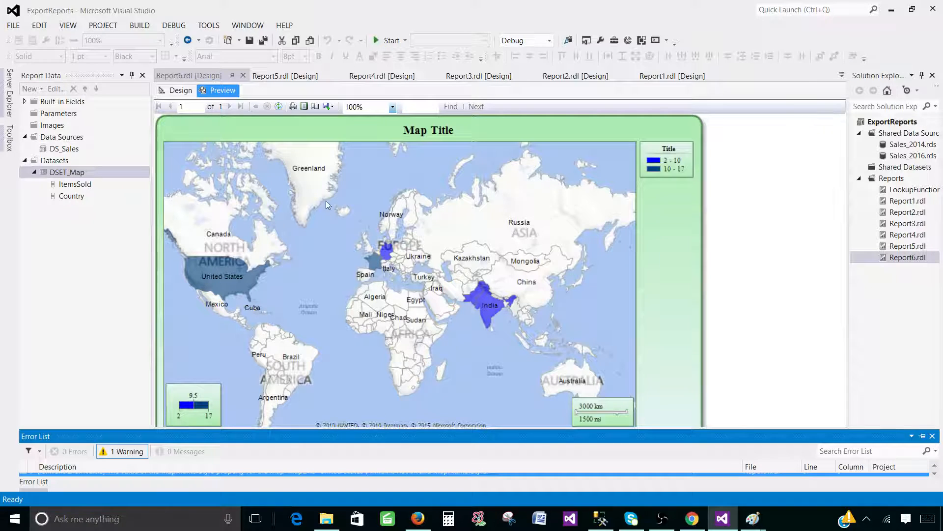
# - Return to the report design, set the map viewport's zoom level to 150 percent, and shift the map slightly downward within the viewport
pyautogui.click(181, 90)
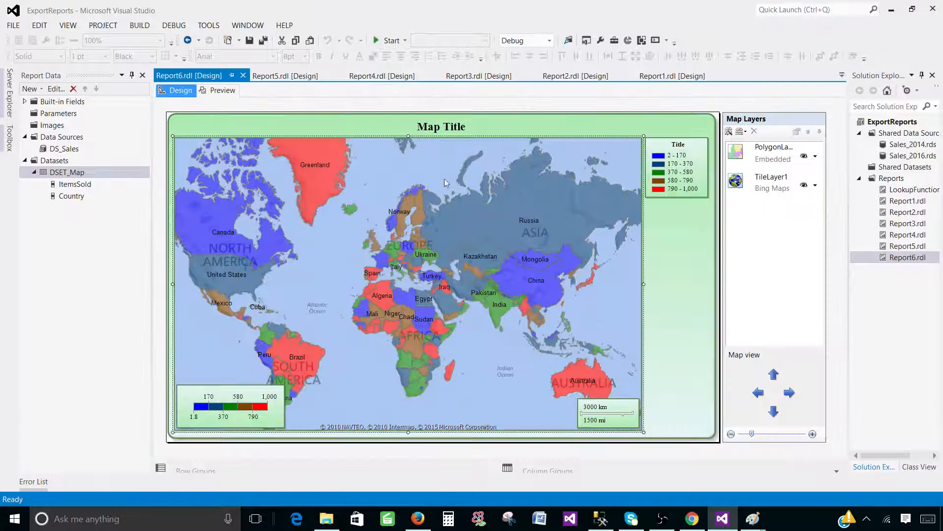
pyautogui.click(659, 244)
pyautogui.rightClick(659, 243)
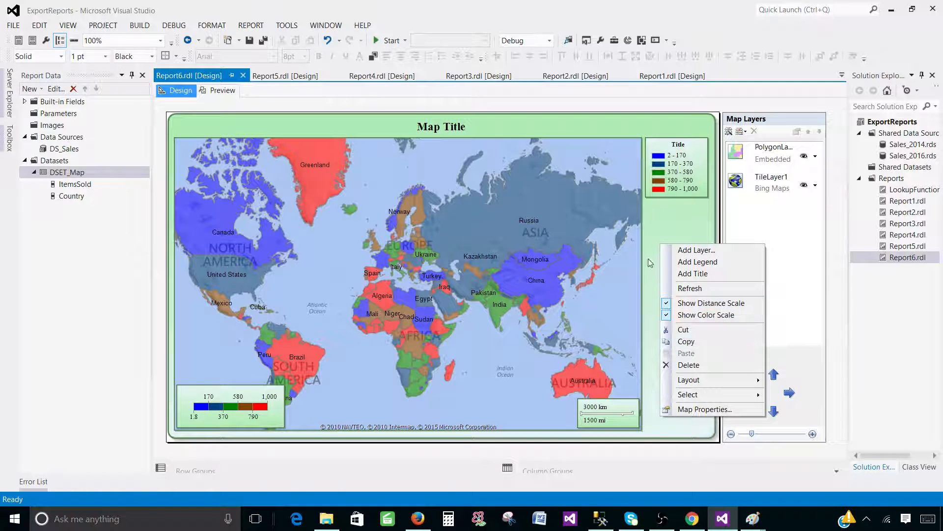
pyautogui.click(630, 237)
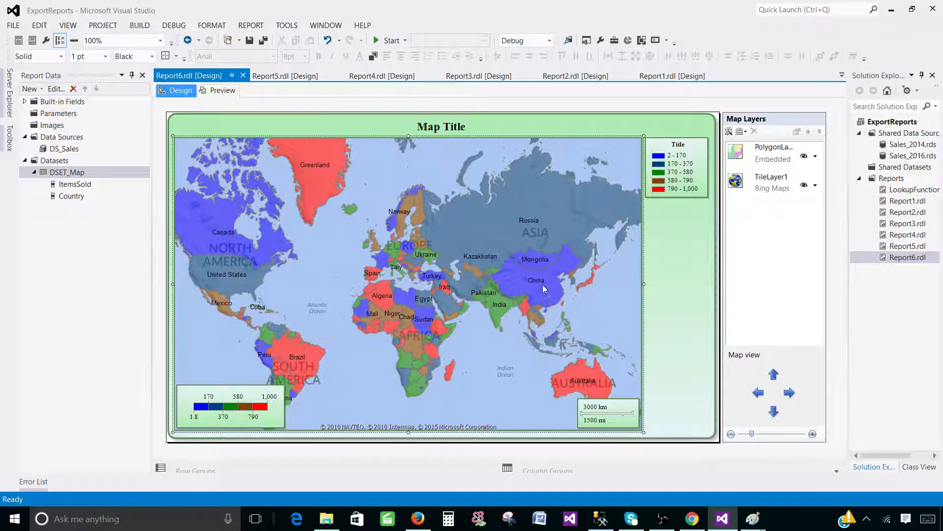
pyautogui.rightClick(611, 276)
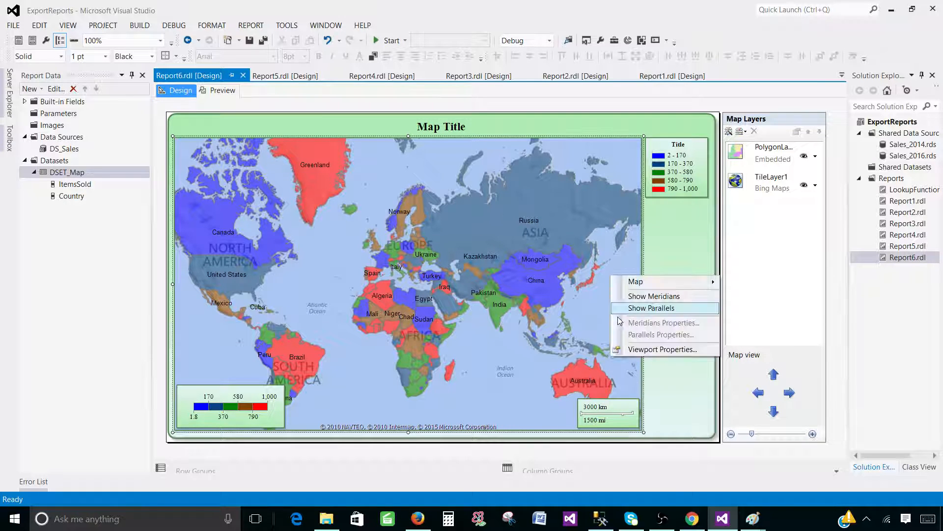
pyautogui.click(645, 350)
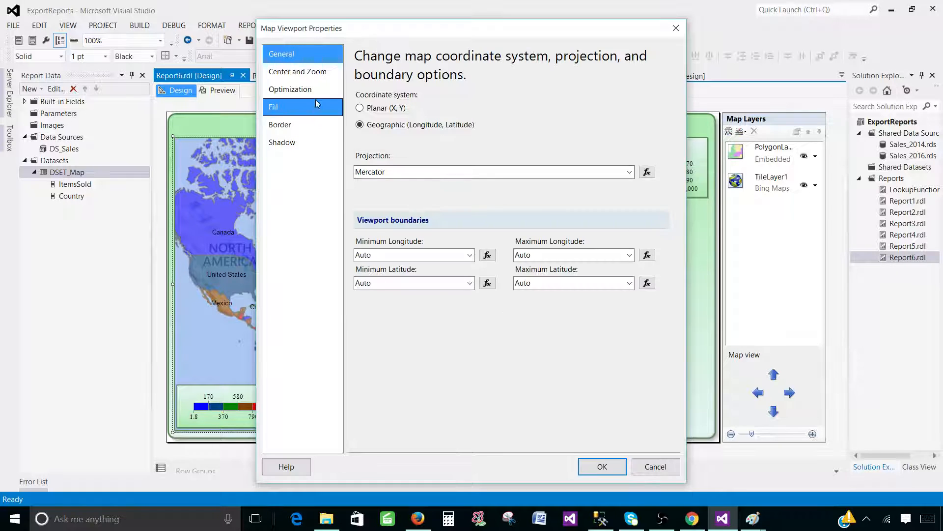
pyautogui.click(316, 74)
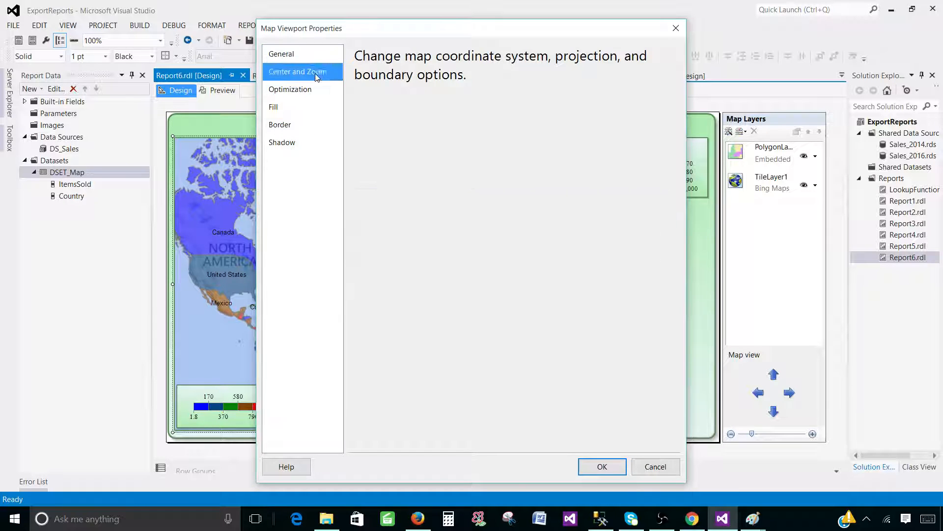
pyautogui.moveTo(378, 255); pyautogui.dragTo(347, 256)
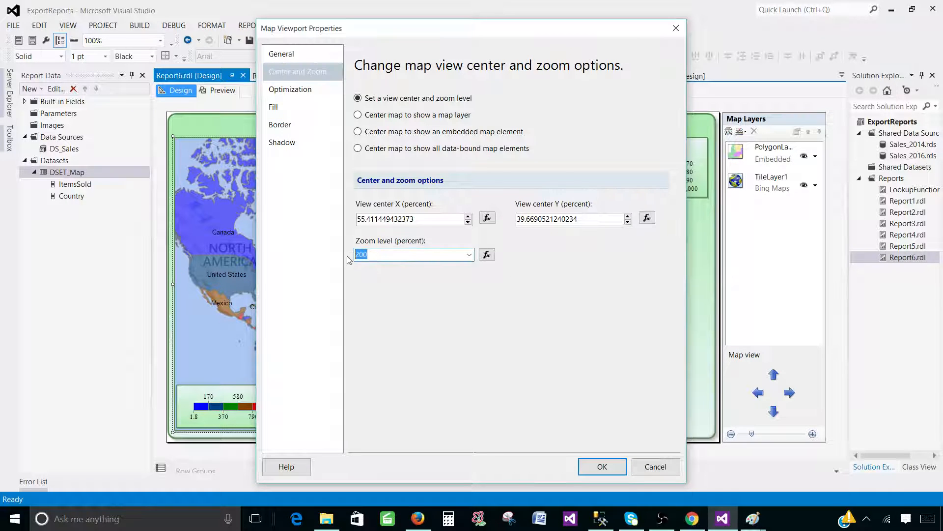
pyautogui.write('150')
pyautogui.press('Return')
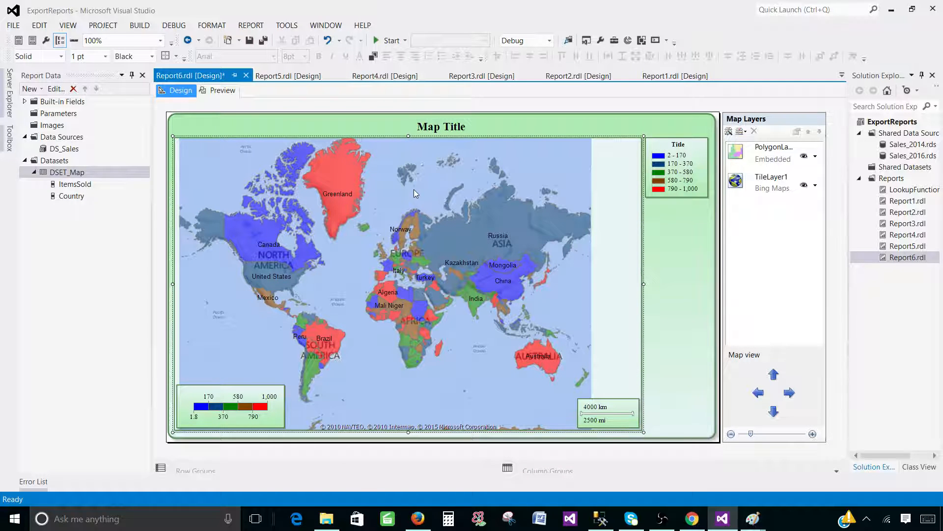
pyautogui.moveTo(413, 191); pyautogui.dragTo(414, 211)
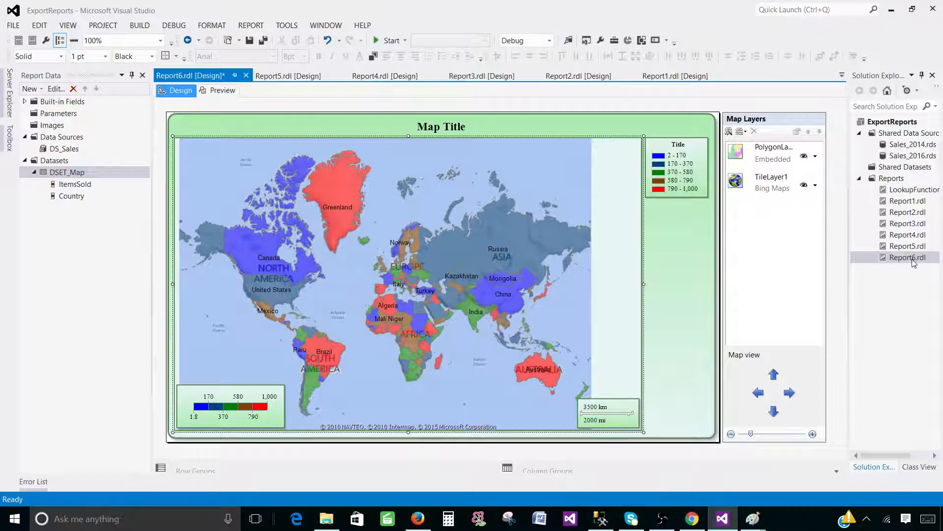
# - Set the polygon layer's label visibility to True in its polygon properties and check the country labels in the report preview
pyautogui.click(659, 259)
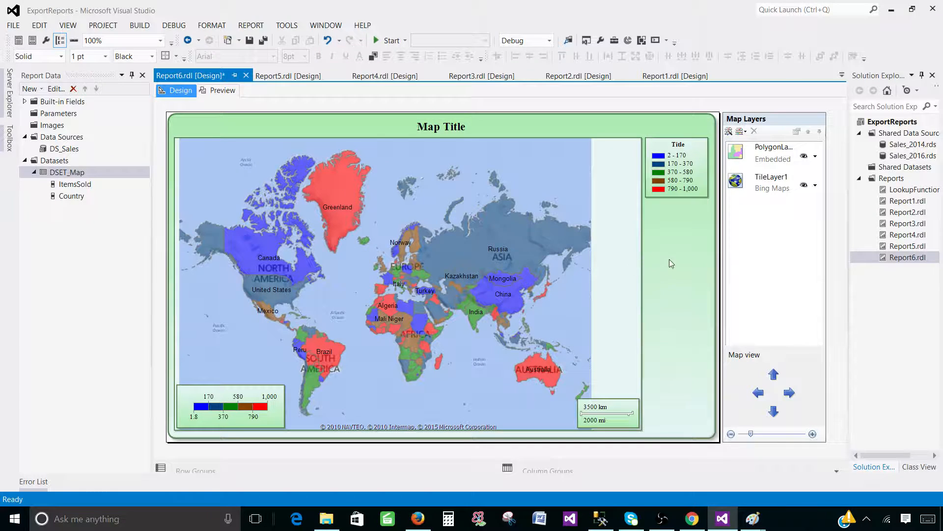
pyautogui.click(815, 156)
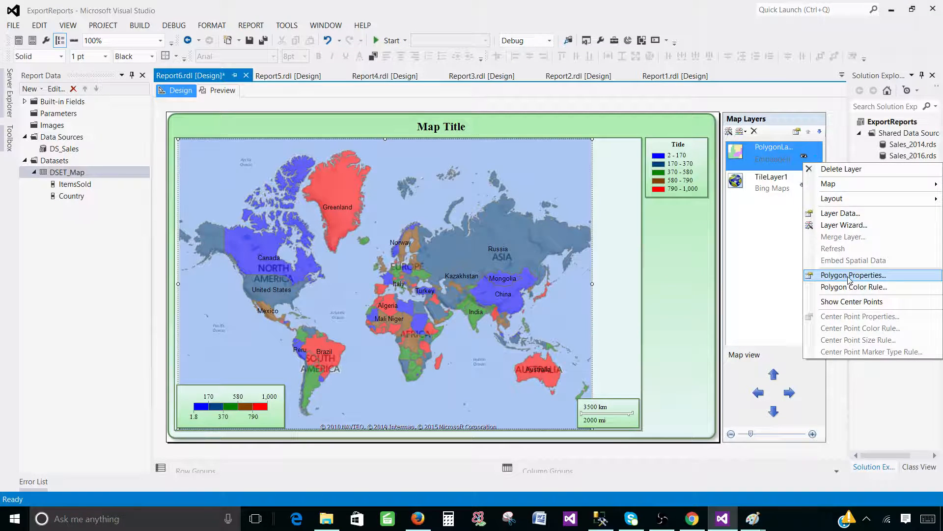
pyautogui.click(849, 275)
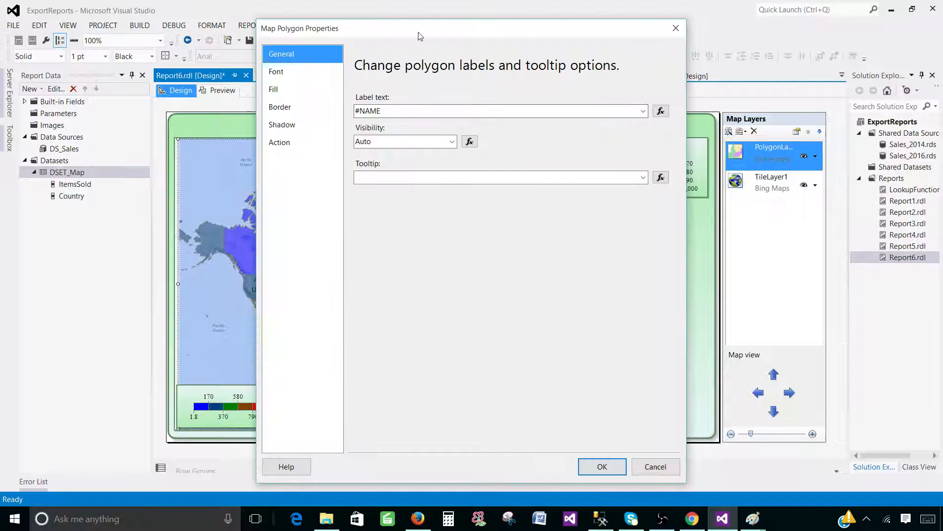
pyautogui.moveTo(417, 35); pyautogui.dragTo(649, 139)
pyautogui.click(602, 215)
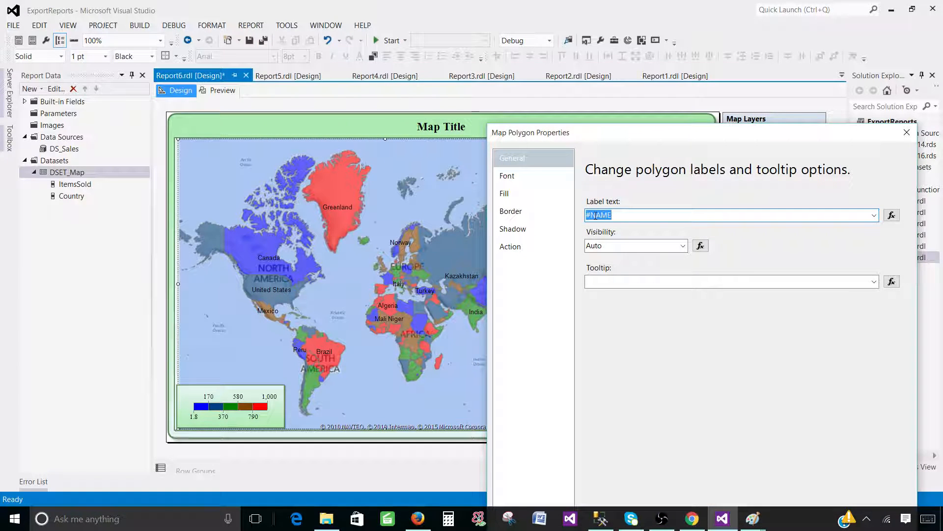
pyautogui.click(590, 217)
pyautogui.moveTo(624, 217); pyautogui.dragTo(572, 213)
pyautogui.moveTo(608, 126); pyautogui.dragTo(629, 144)
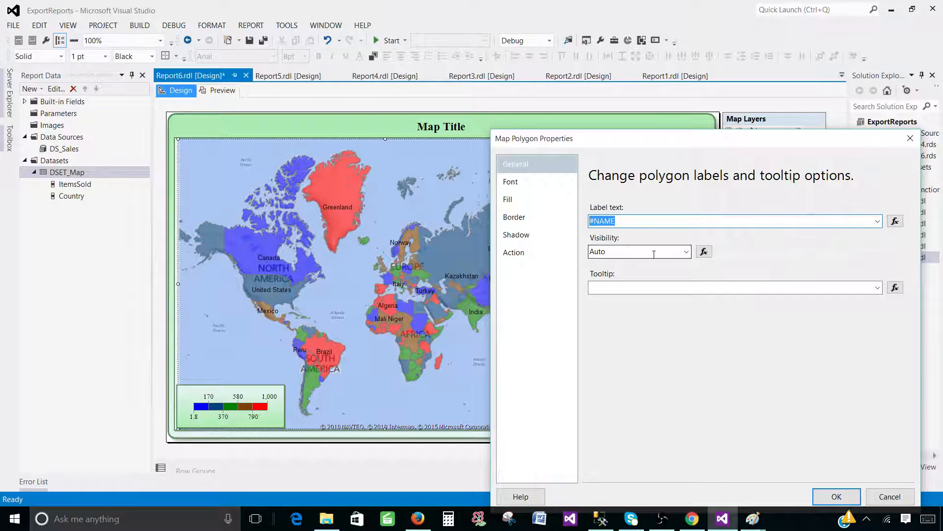
pyautogui.click(685, 256)
pyautogui.click(642, 273)
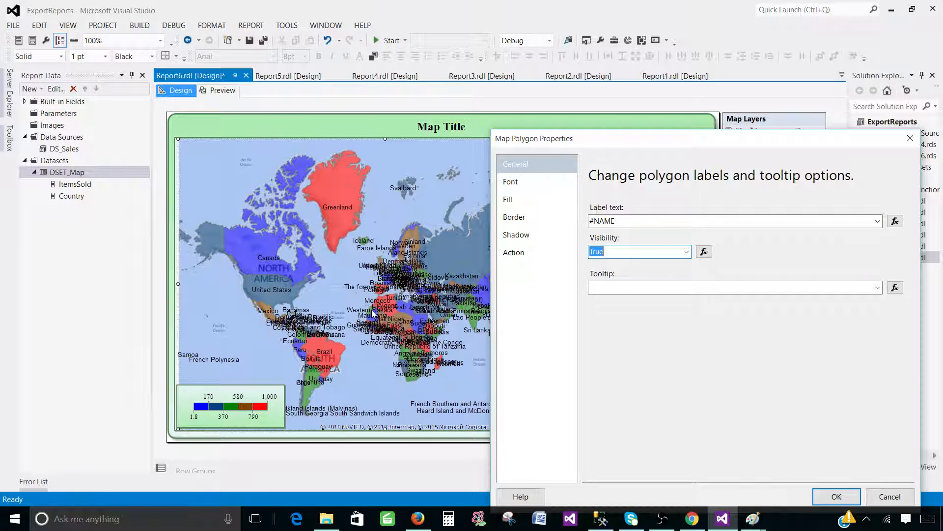
pyautogui.moveTo(663, 145); pyautogui.dragTo(640, 78)
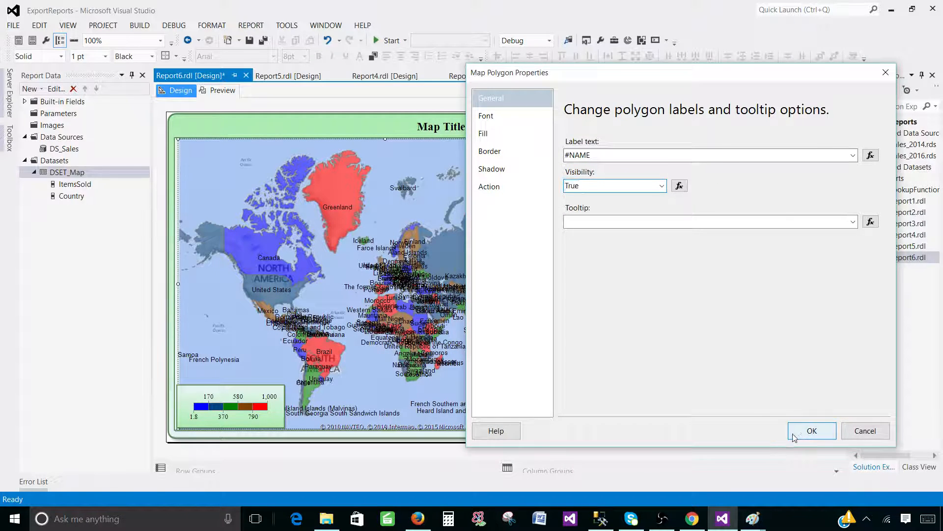
pyautogui.click(809, 431)
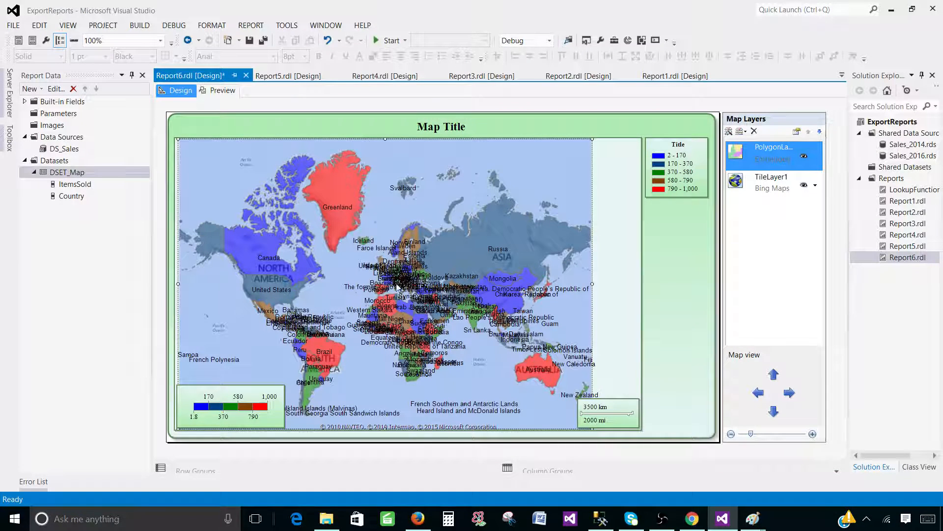
pyautogui.click(226, 92)
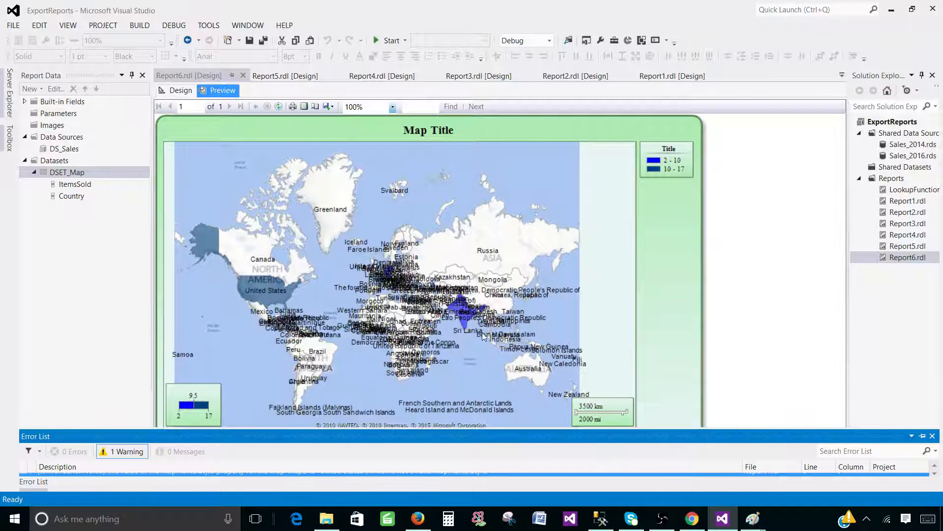
# - Change the polygon layer's label text to #ISO3 and check the shortened country labels in the report preview
pyautogui.click(180, 91)
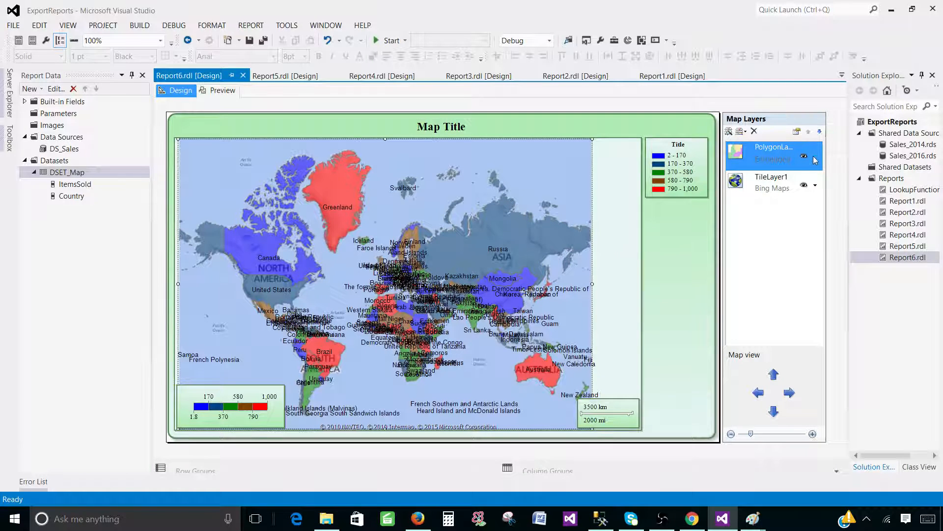
pyautogui.click(814, 159)
pyautogui.click(853, 275)
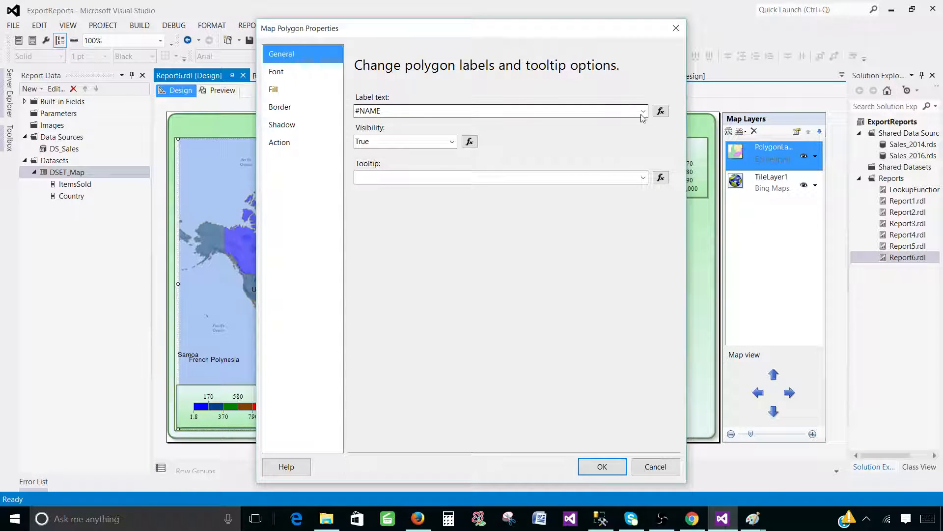
pyautogui.click(643, 112)
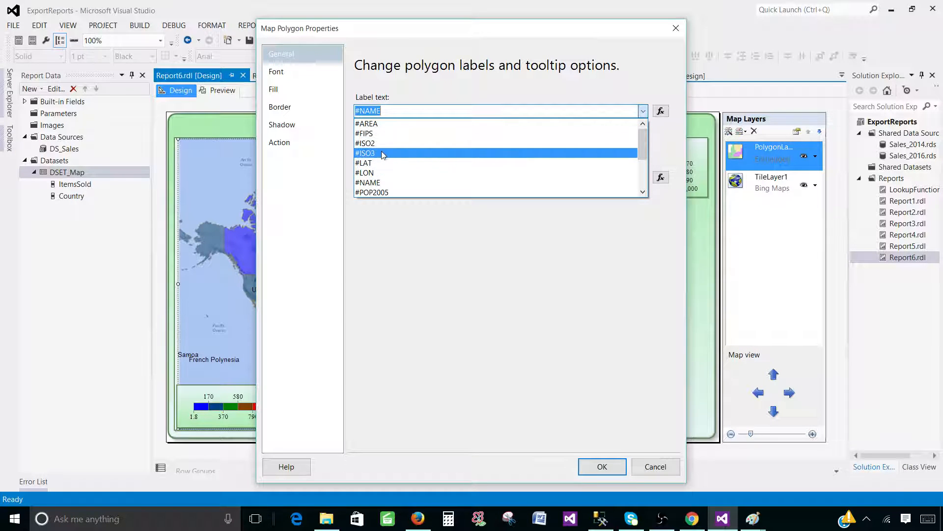
pyautogui.click(496, 153)
pyautogui.click(603, 466)
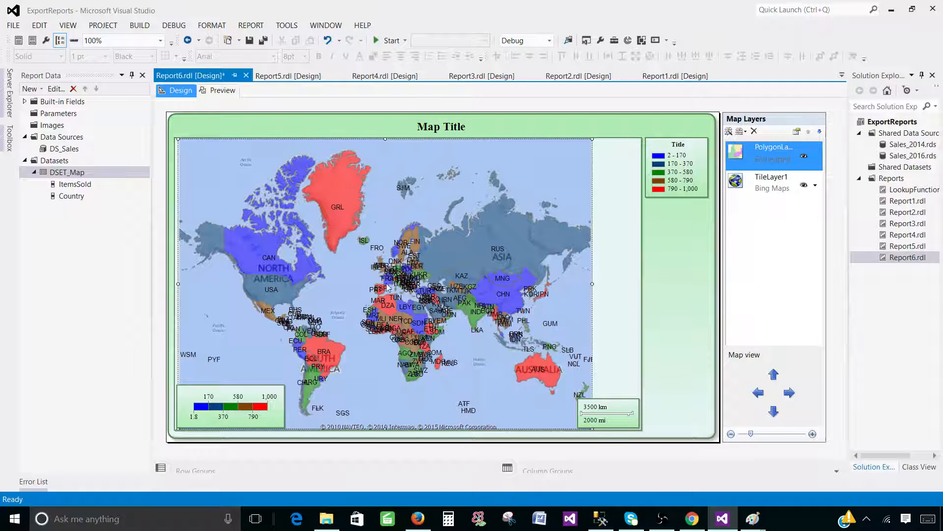
pyautogui.click(234, 94)
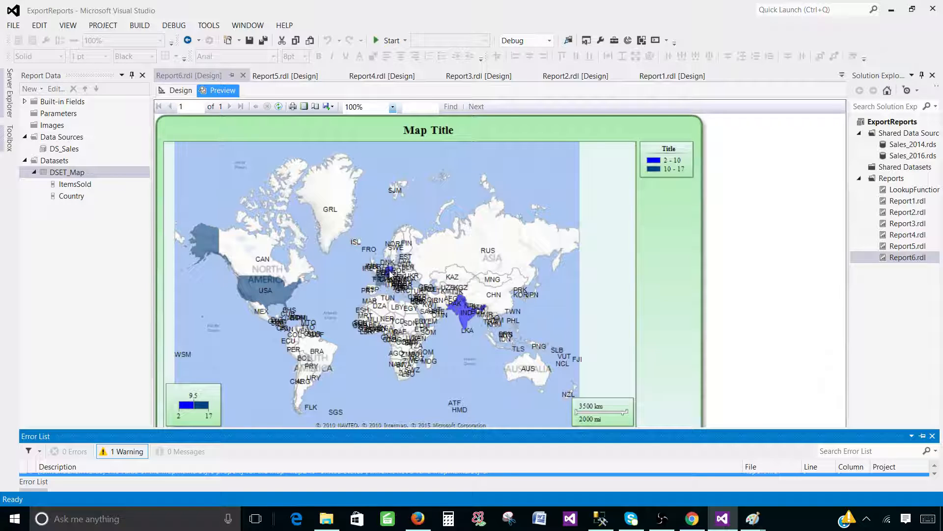
# - Return to the design and cut the existing label text out of the polygon layer's properties
pyautogui.click(182, 92)
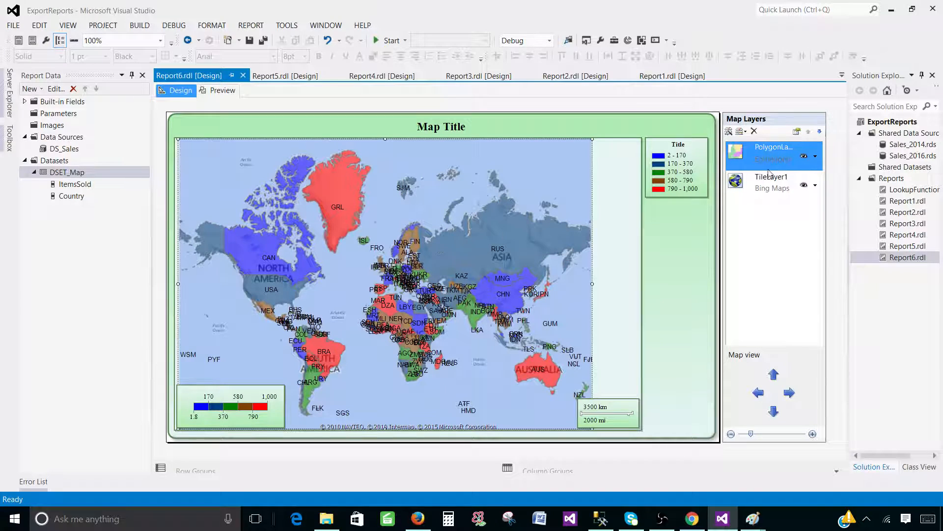
pyautogui.click(815, 156)
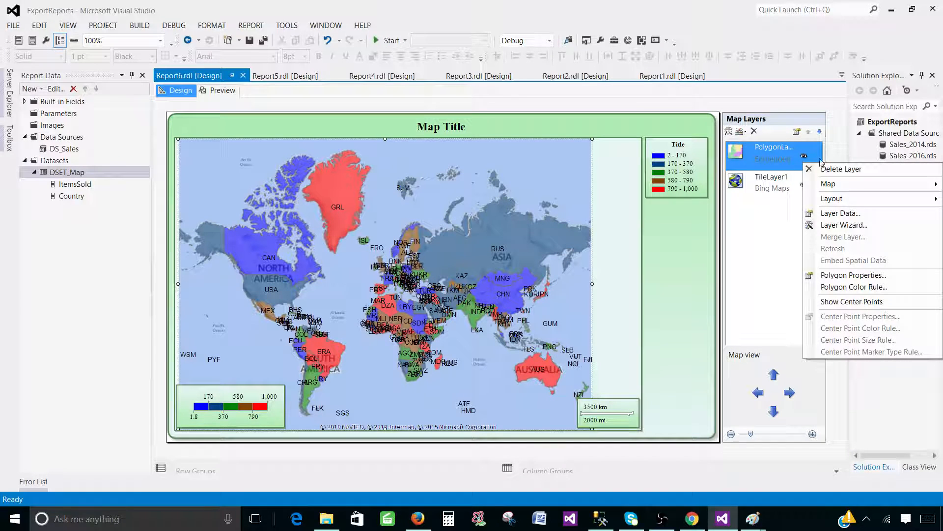
pyautogui.click(854, 275)
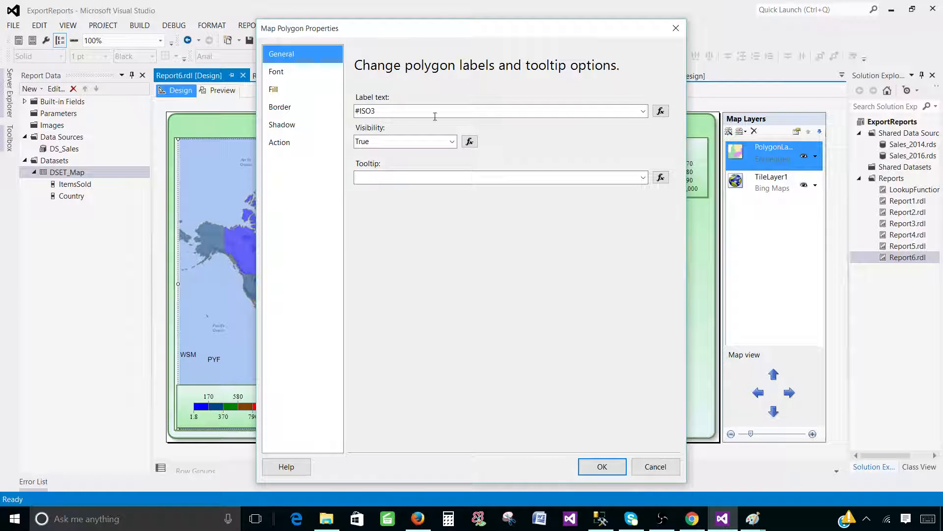
pyautogui.moveTo(435, 113); pyautogui.dragTo(350, 109)
pyautogui.rightClick(356, 110)
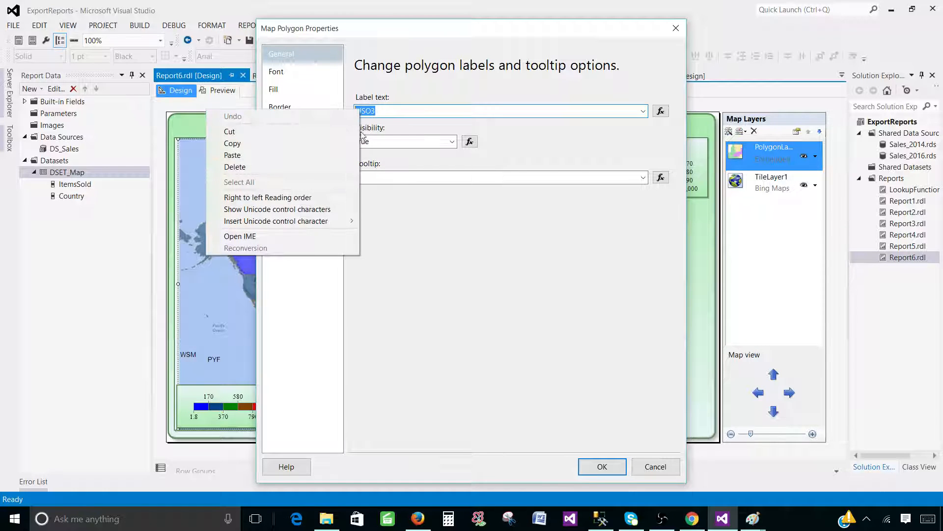
pyautogui.click(311, 131)
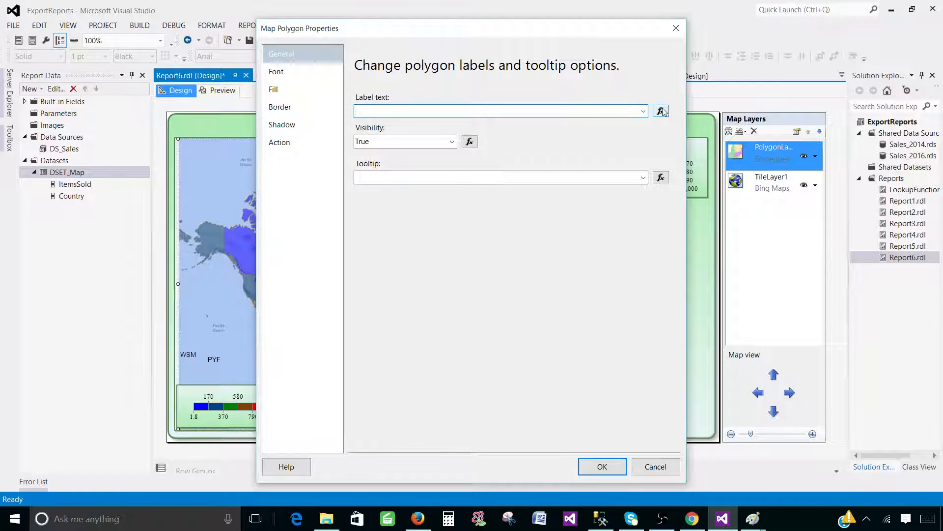
# - Set the polygon label text expression to =iif(Fields!ItemsSold.Value>0,"#ISO3","") and check the country labels in the report preview
pyautogui.click(660, 110)
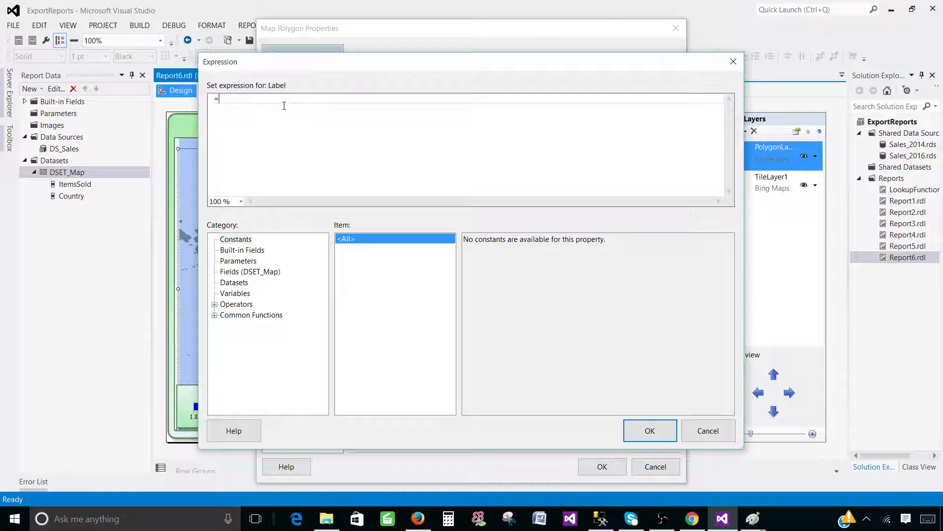
pyautogui.write('iid')
pyautogui.write('(')
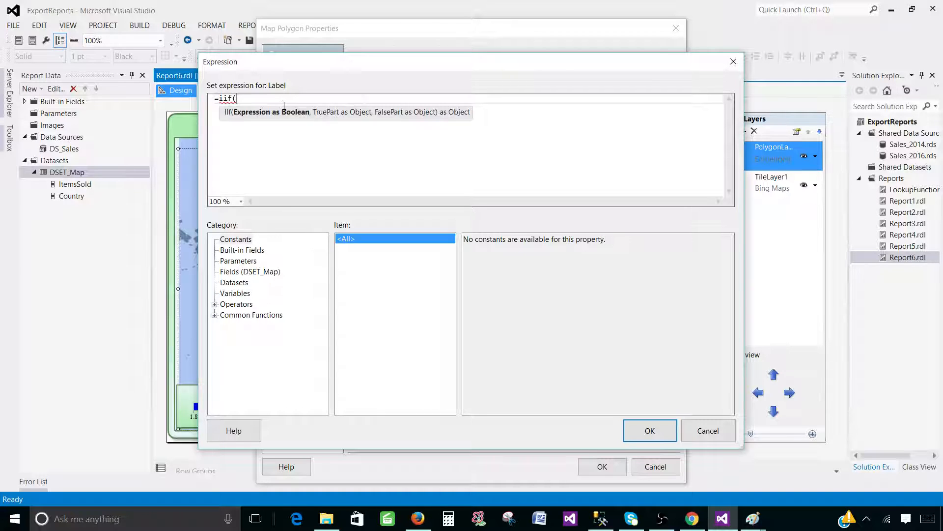
pyautogui.click(276, 272)
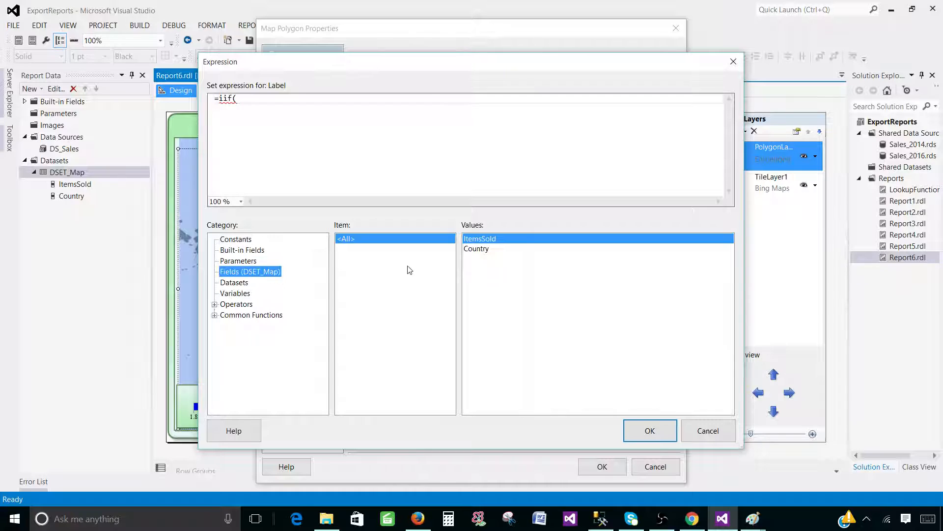
pyautogui.doubleClick(481, 239)
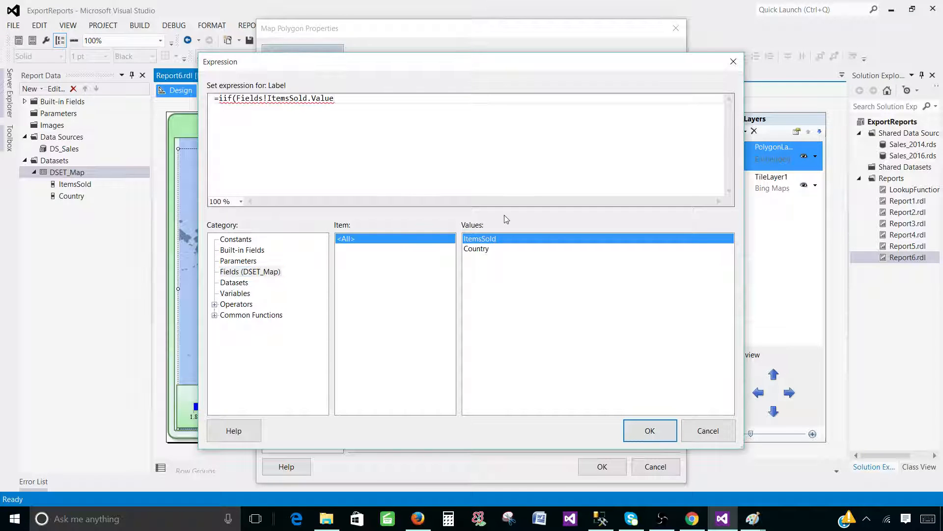
pyautogui.write('>')
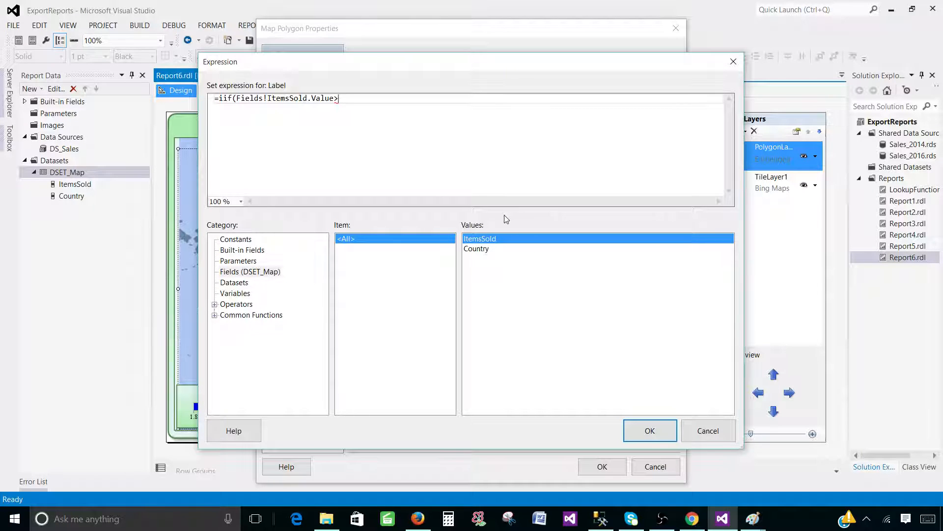
pyautogui.write('0,"')
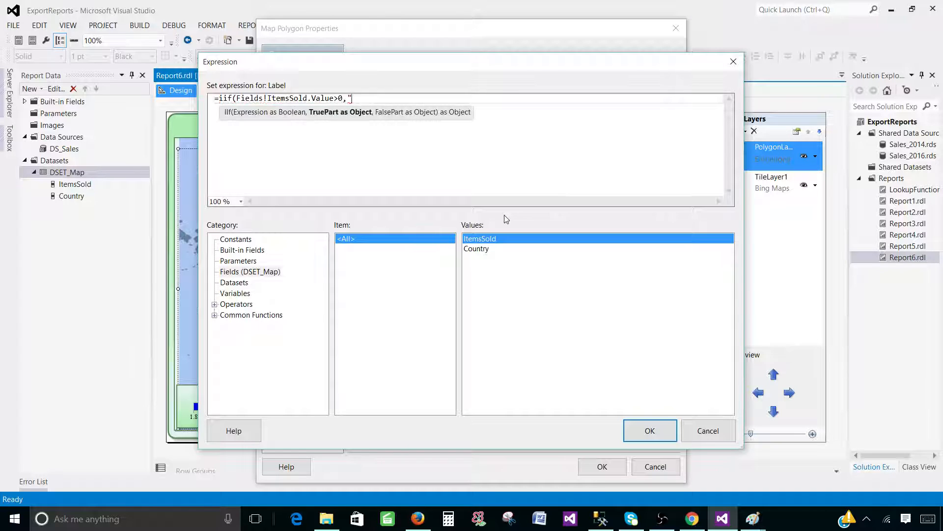
pyautogui.write('#ISO3",')
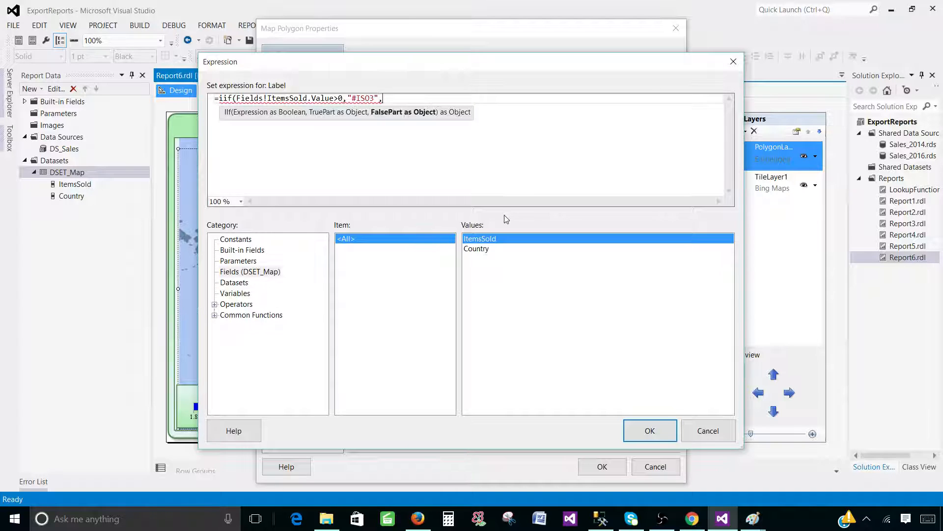
pyautogui.write('"")')
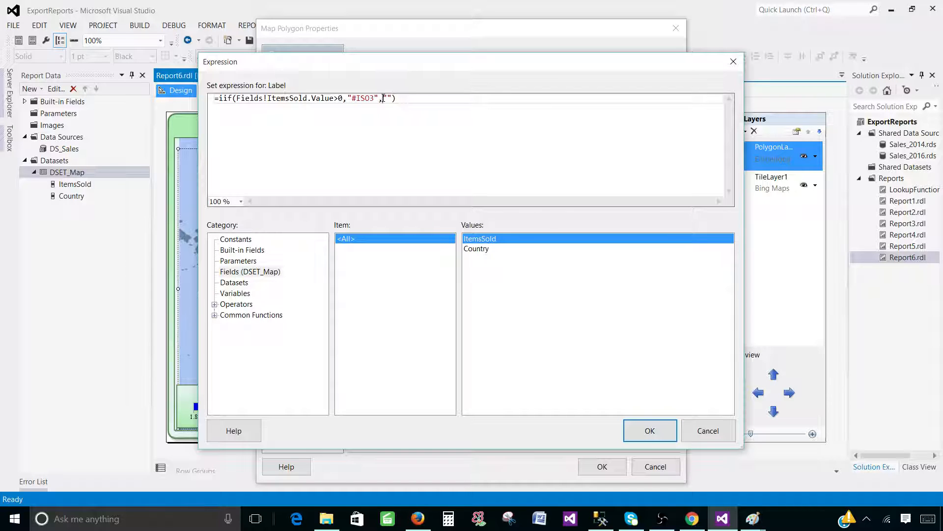
pyautogui.click(649, 430)
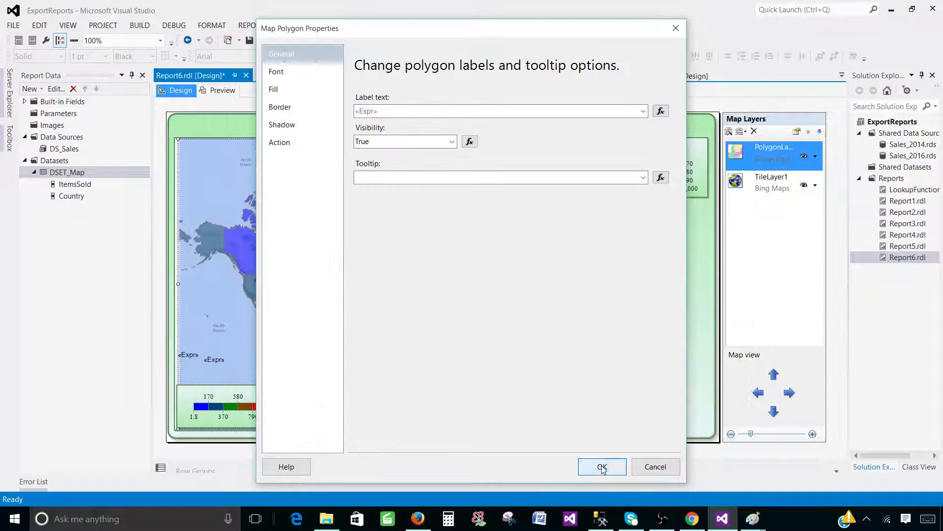
pyautogui.click(602, 466)
pyautogui.click(218, 90)
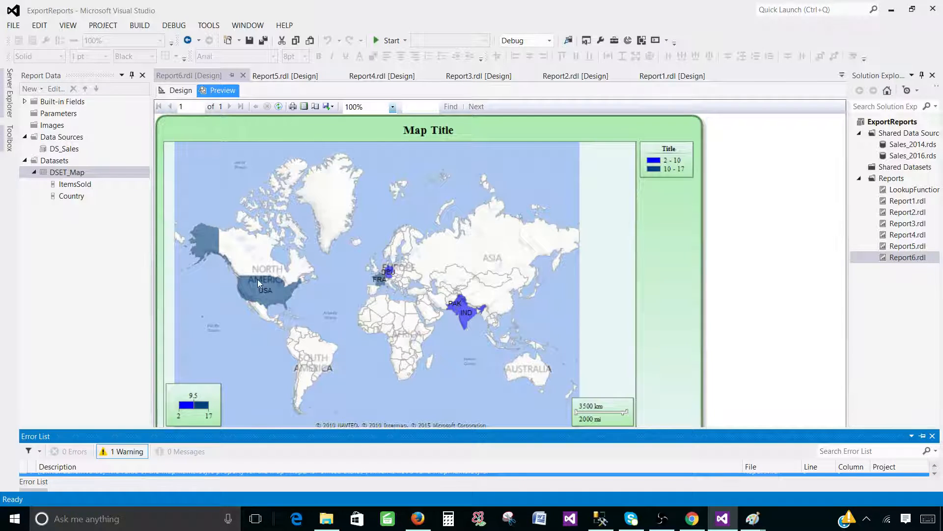
# - Return to the design and build the polygon layer's tooltip expression as =Fields!Country.Value+":"+Fields!ItemsSold.Value
pyautogui.click(179, 91)
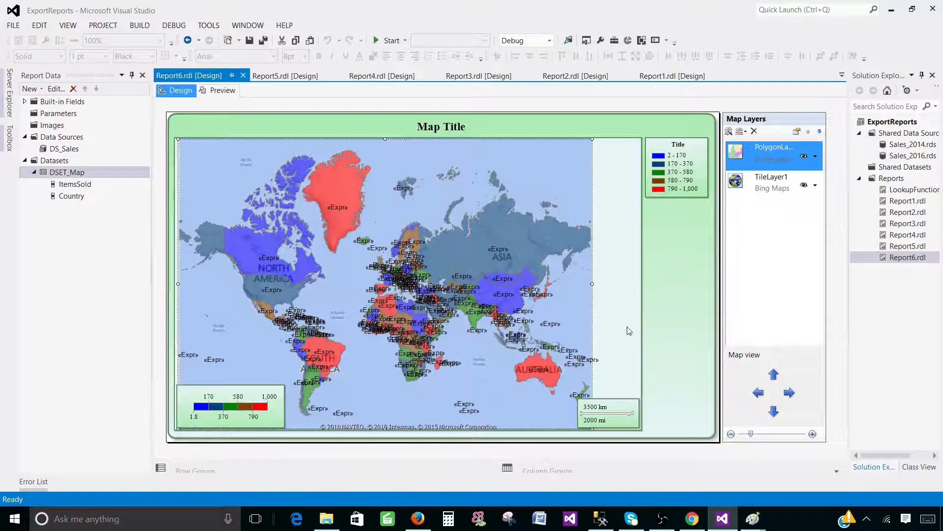
pyautogui.click(815, 157)
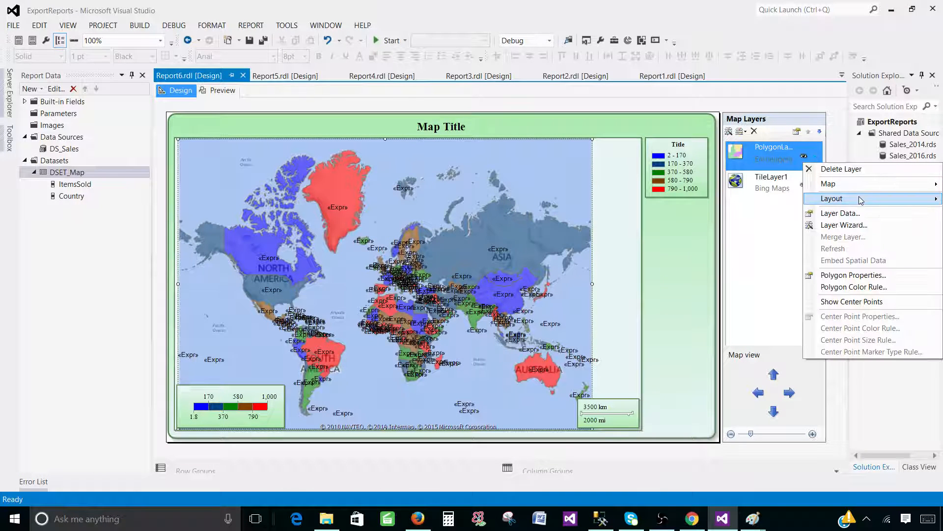
pyautogui.moveTo(860, 200)
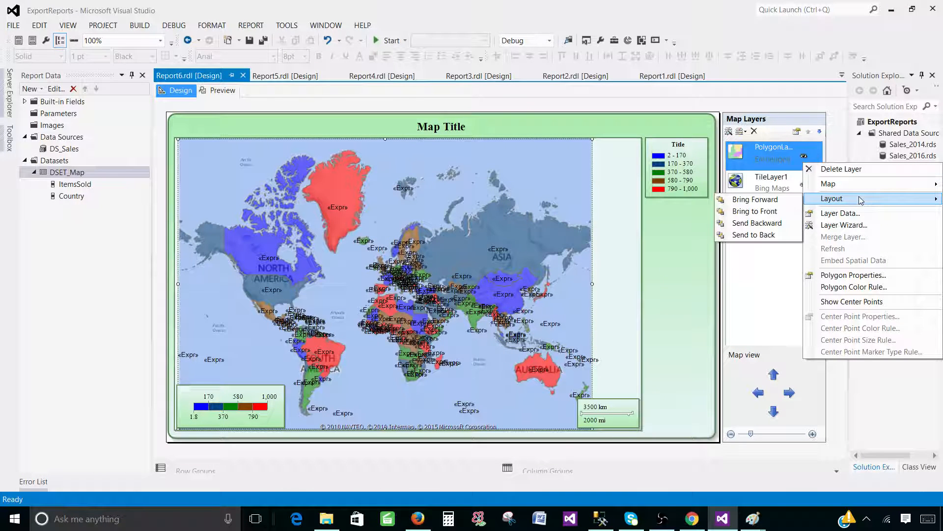
pyautogui.click(875, 276)
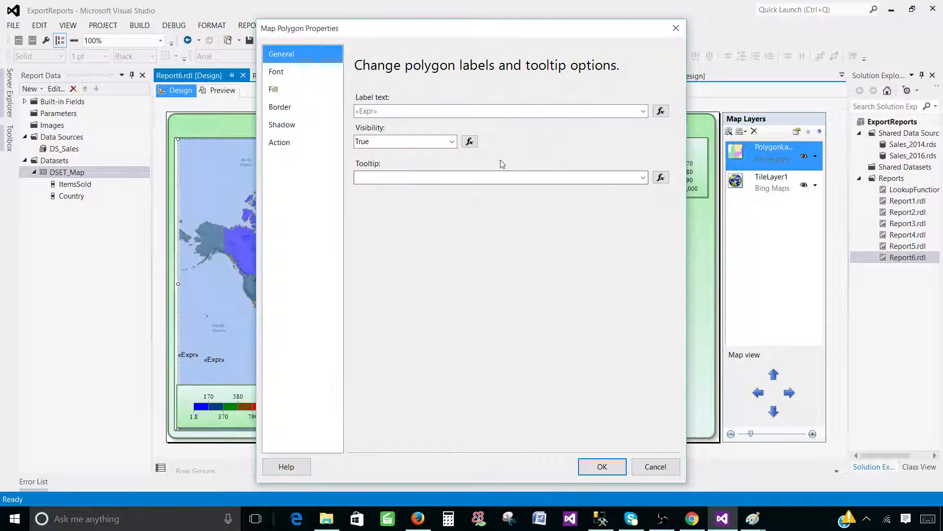
pyautogui.click(660, 178)
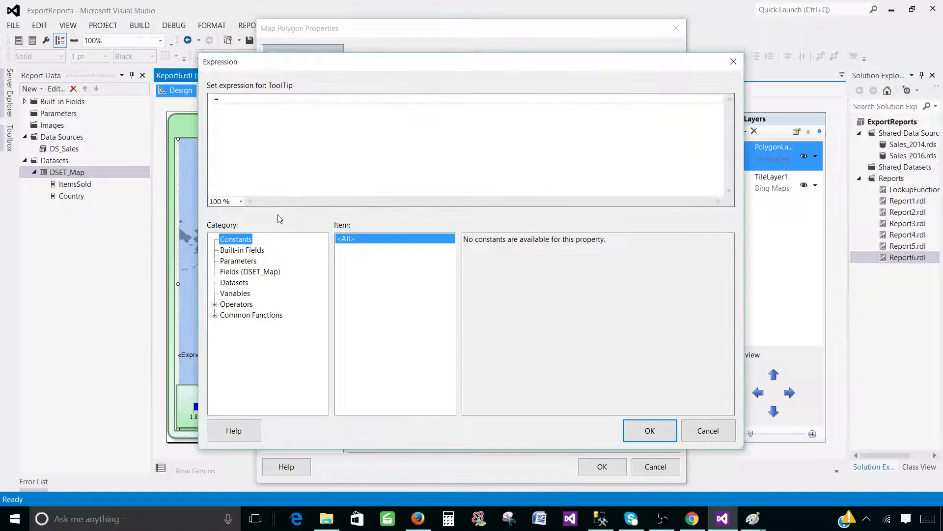
pyautogui.click(247, 272)
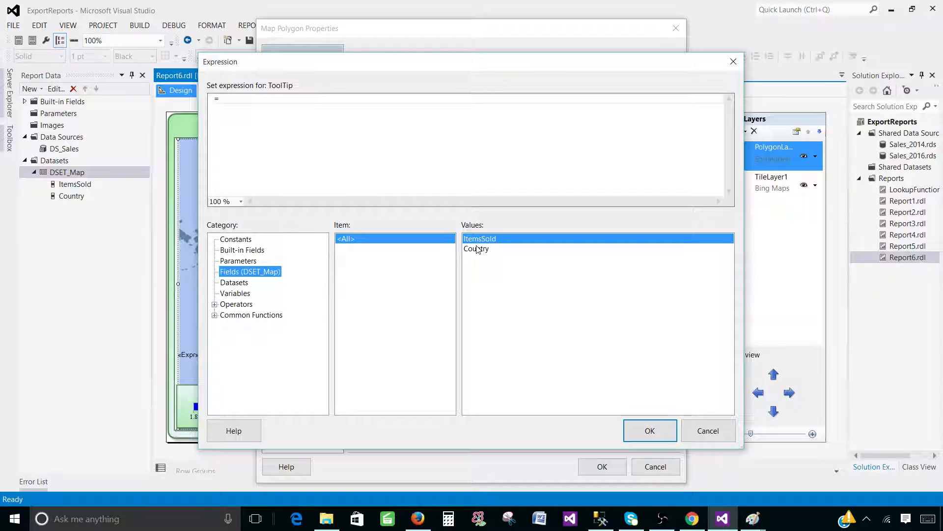
pyautogui.doubleClick(490, 240)
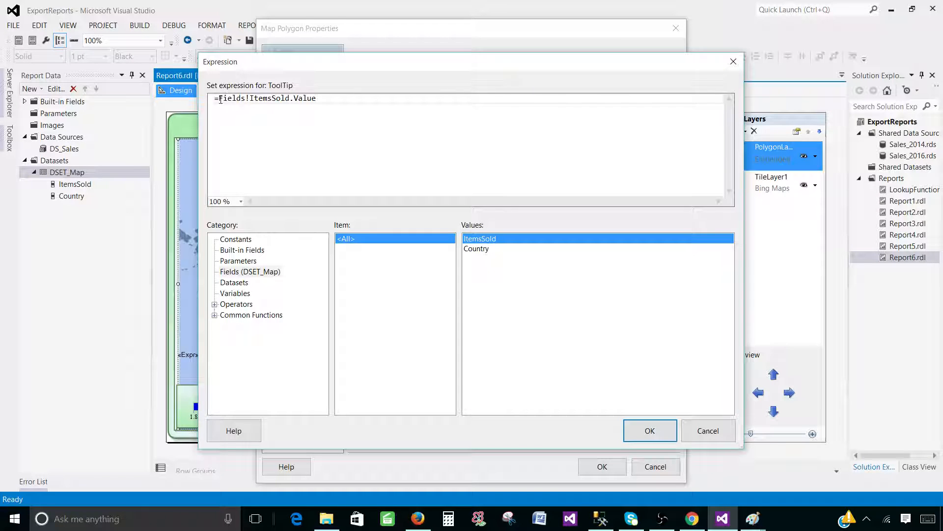
pyautogui.doubleClick(486, 248)
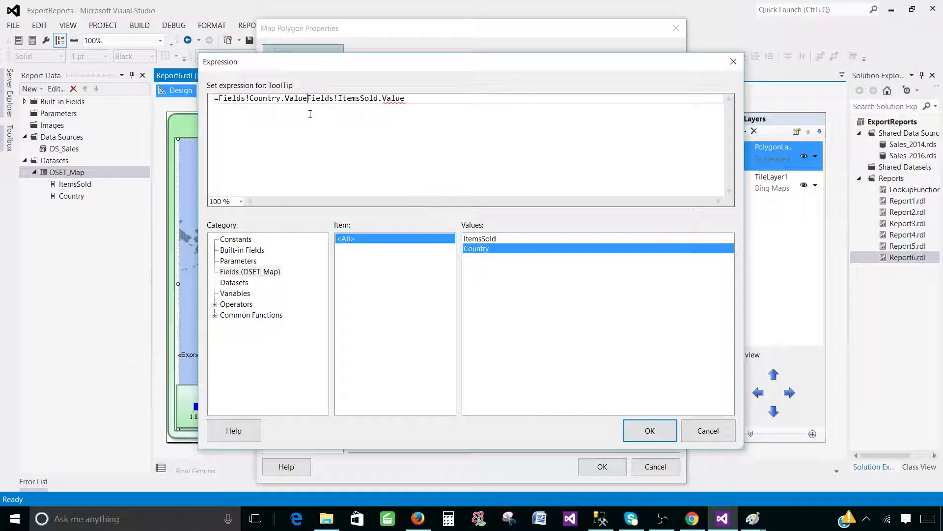
pyautogui.write('+')
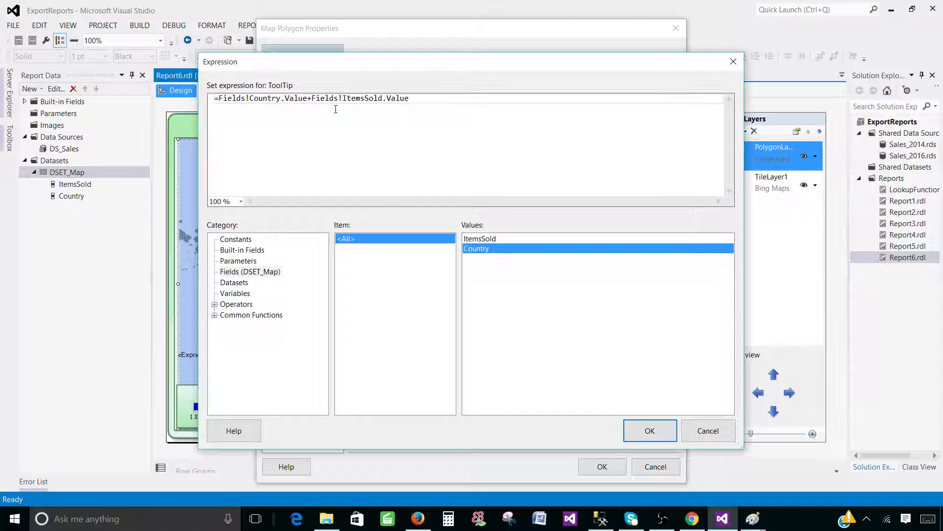
pyautogui.write('"')
pyautogui.write(':"')
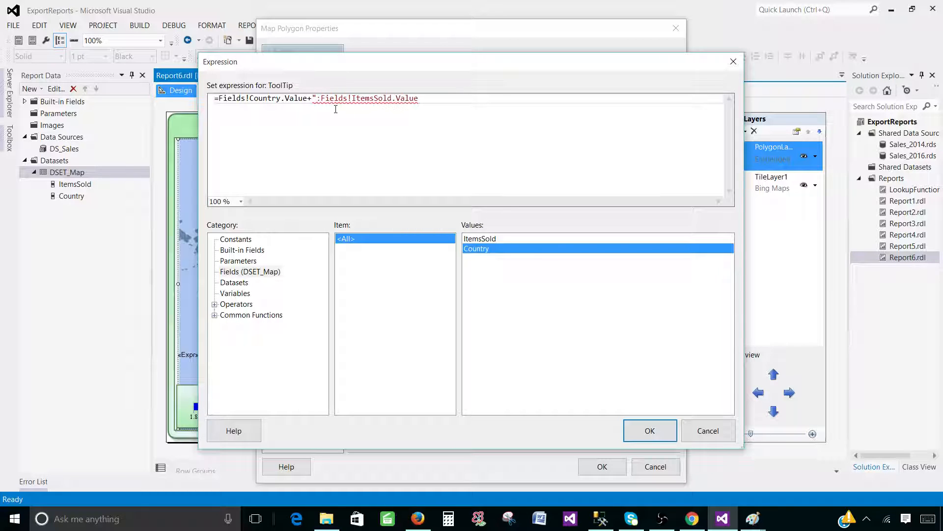
pyautogui.write('+')
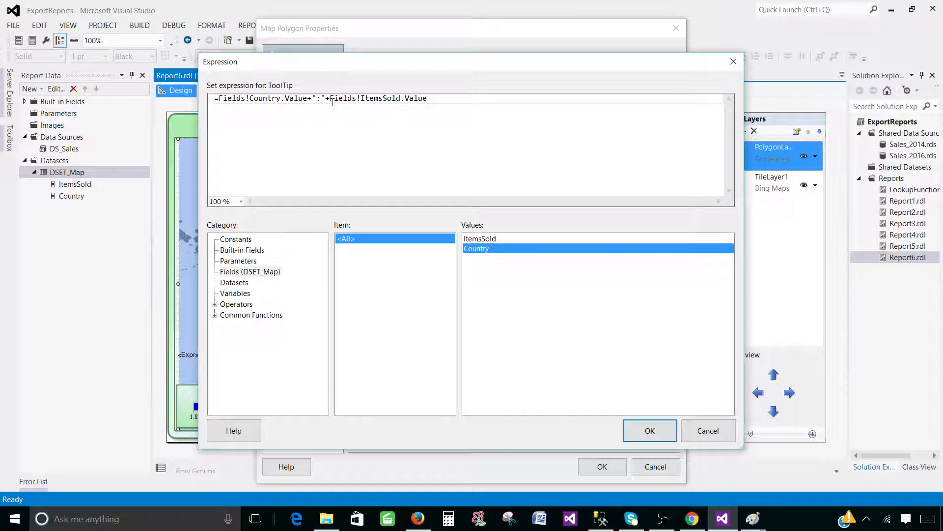
# - Wrap the ItemsSold field in Cstr() within the tooltip expression and apply the polygon properties
pyautogui.write('CStr')
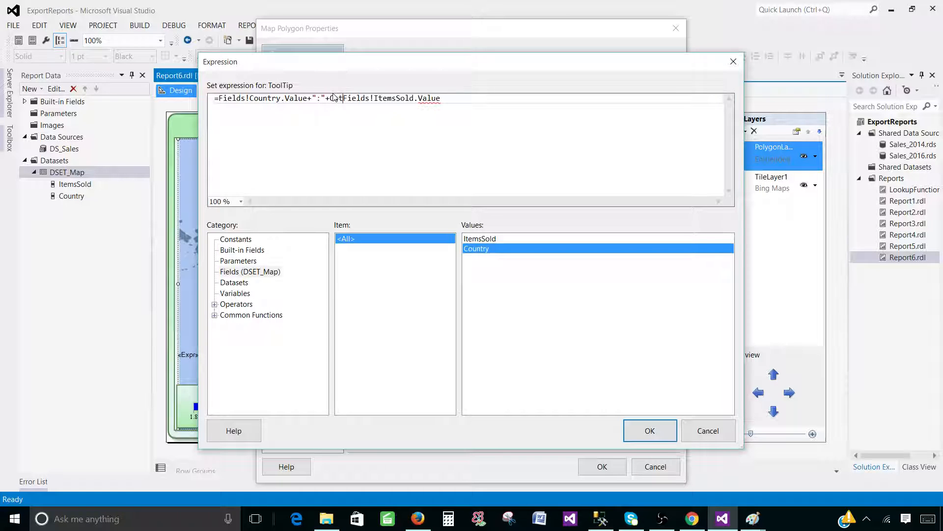
pyautogui.write('(')
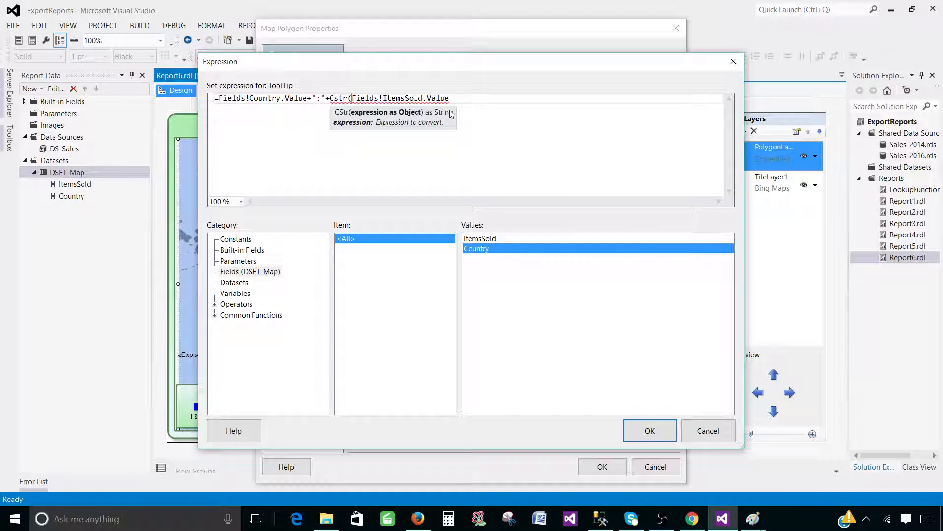
pyautogui.click(466, 102)
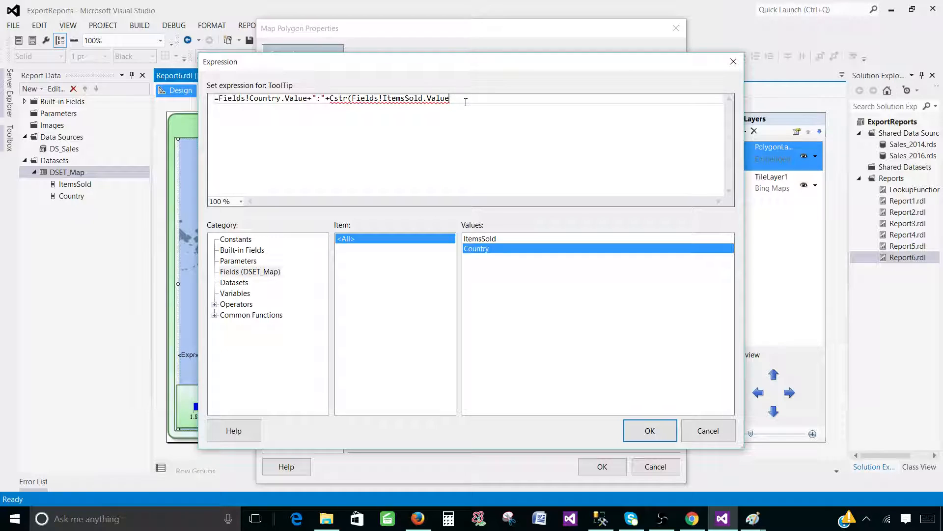
pyautogui.write(')')
pyautogui.moveTo(466, 101); pyautogui.dragTo(214, 99)
pyautogui.click(376, 125)
pyautogui.click(648, 428)
pyautogui.click(600, 466)
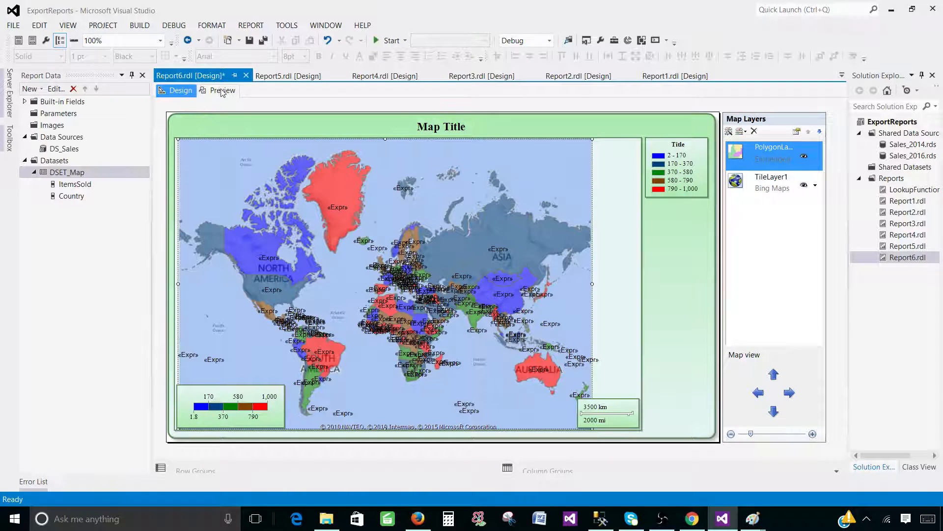
# - Preview the report and check the map tooltips over India, Pakistan, Germany, France and the USA
pyautogui.click(221, 90)
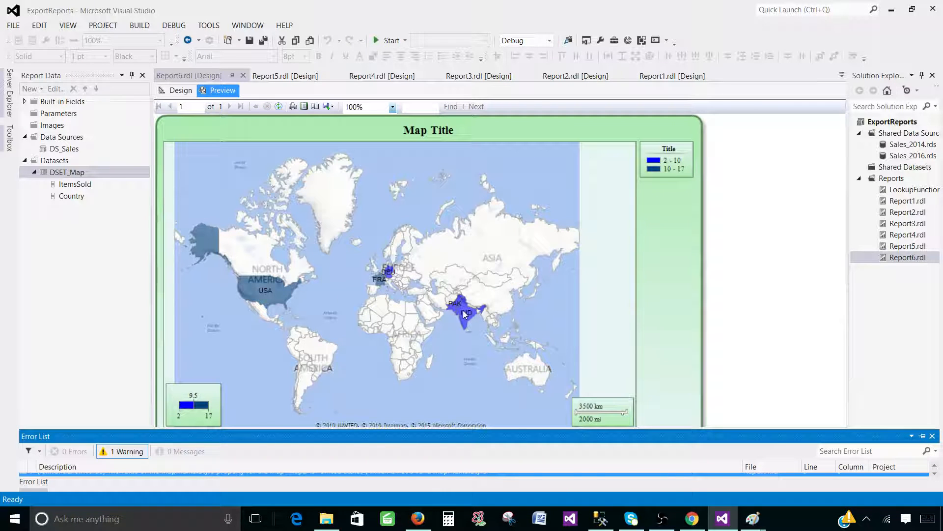
pyautogui.moveTo(466, 314)
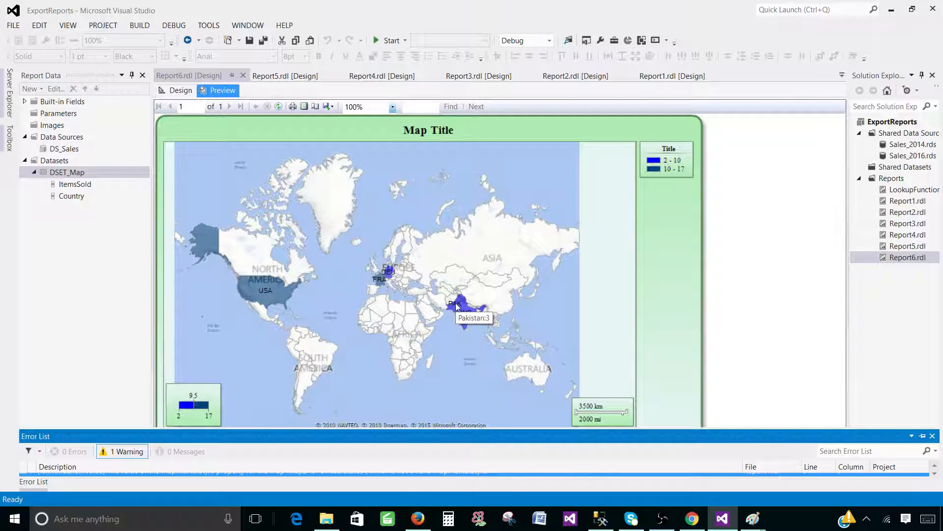
pyautogui.moveTo(392, 276)
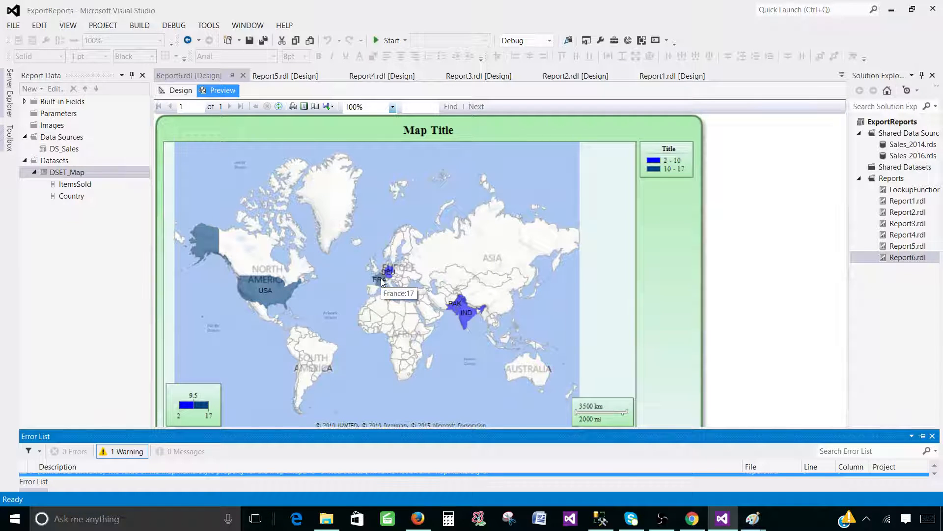
pyautogui.moveTo(260, 288)
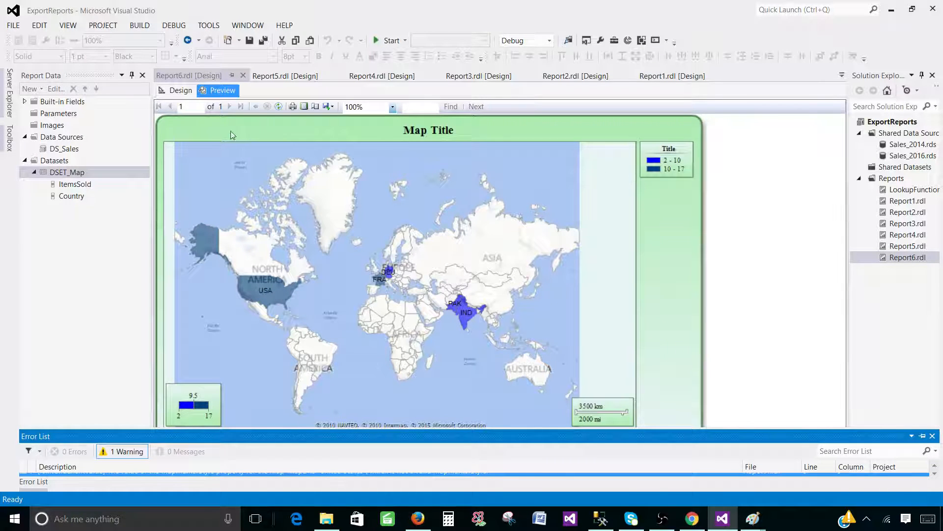
# - Return to the report design, select the tile layer, and send the map to the back of the layout
pyautogui.click(182, 94)
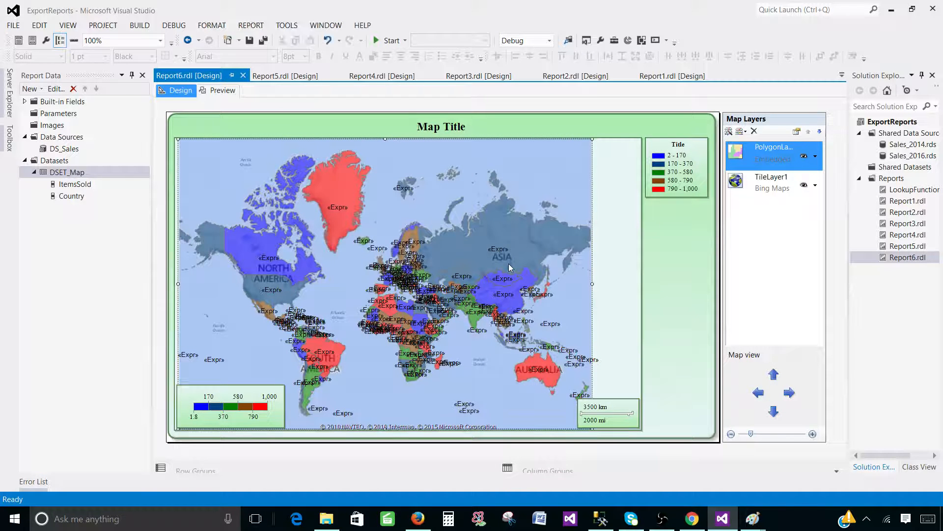
pyautogui.click(781, 188)
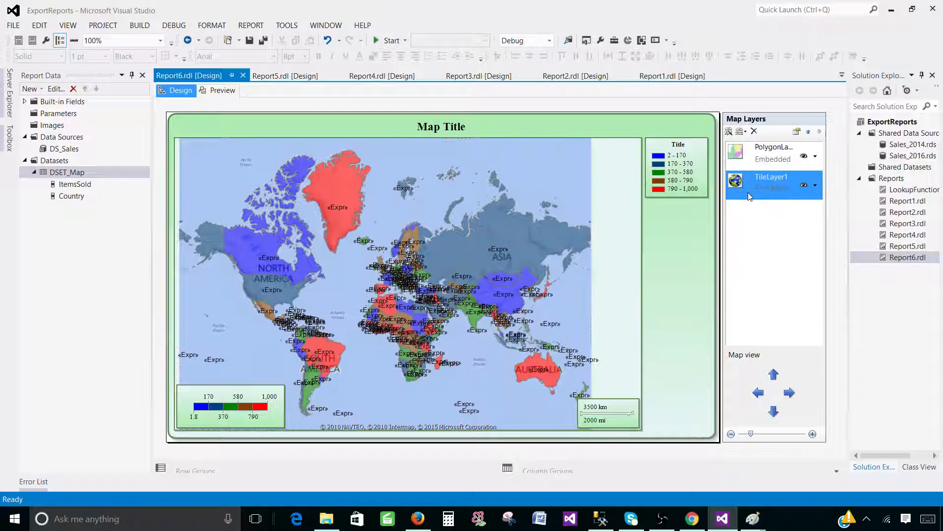
pyautogui.rightClick(778, 189)
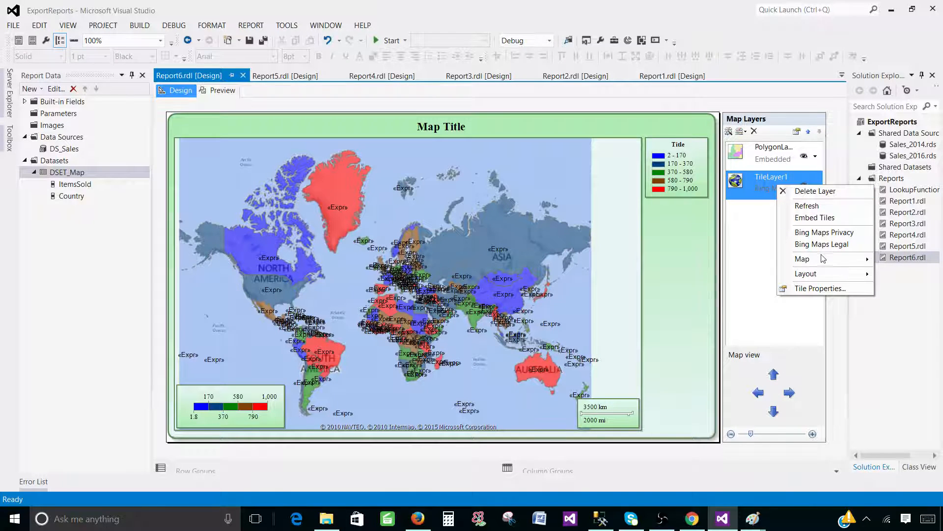
pyautogui.moveTo(825, 263)
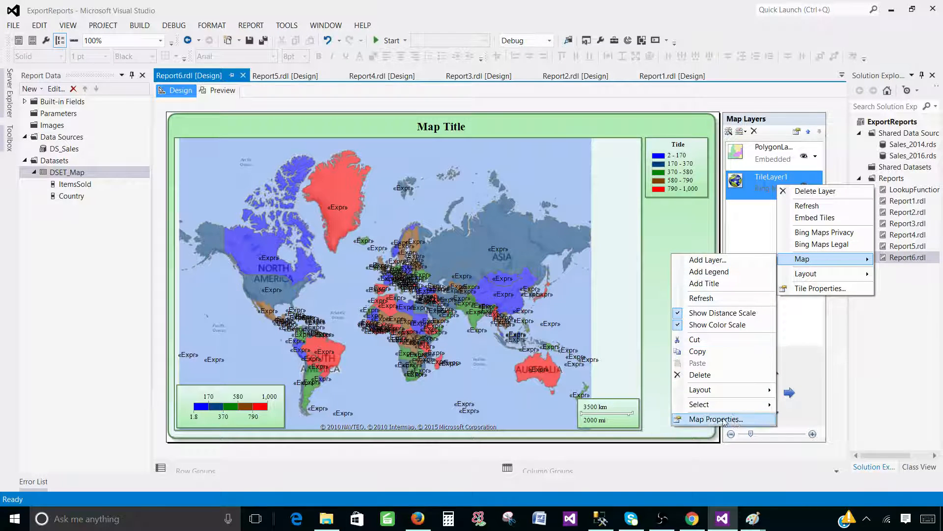
pyautogui.moveTo(731, 395)
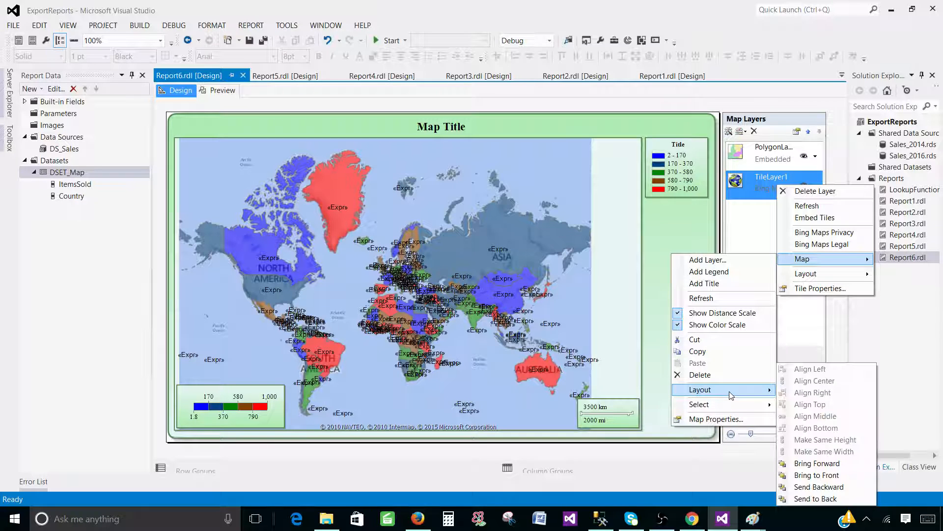
pyautogui.click(830, 499)
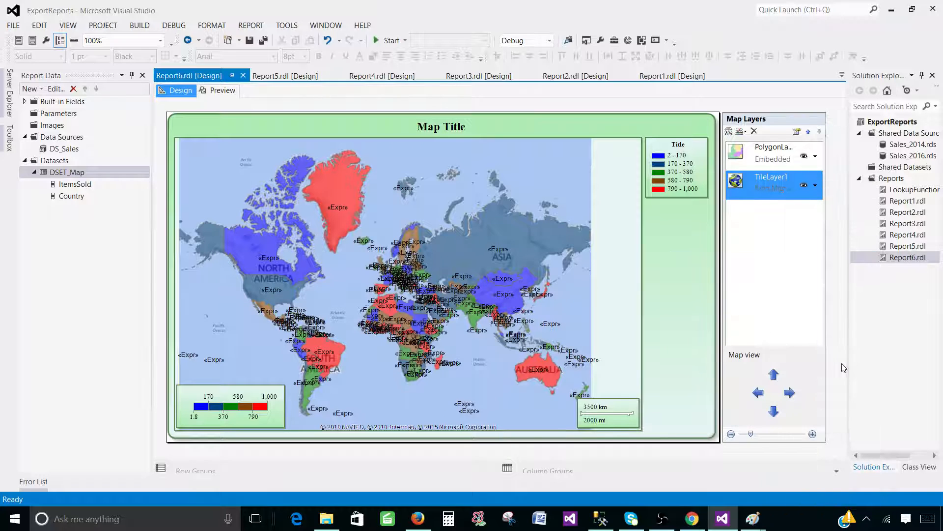
# - Send the tile layer backward in the map's layer order and preview the report
pyautogui.click(816, 185)
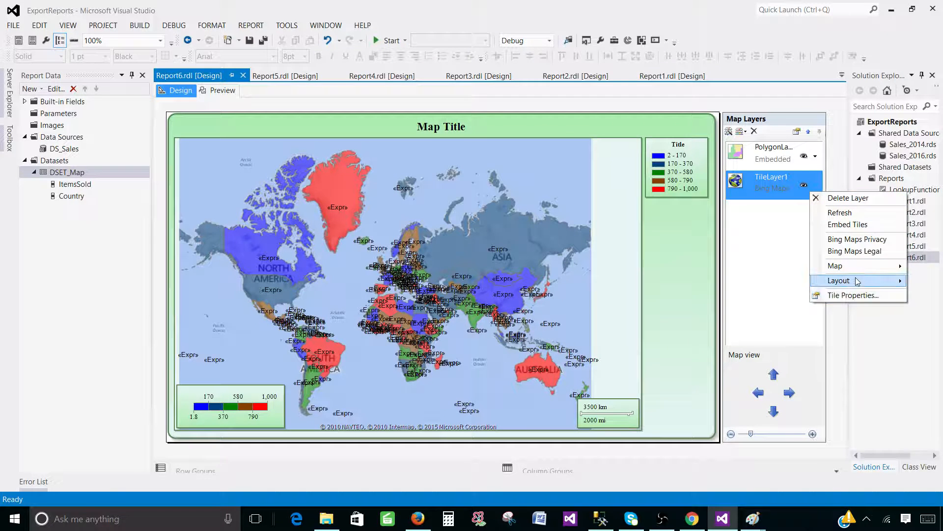
pyautogui.moveTo(858, 283)
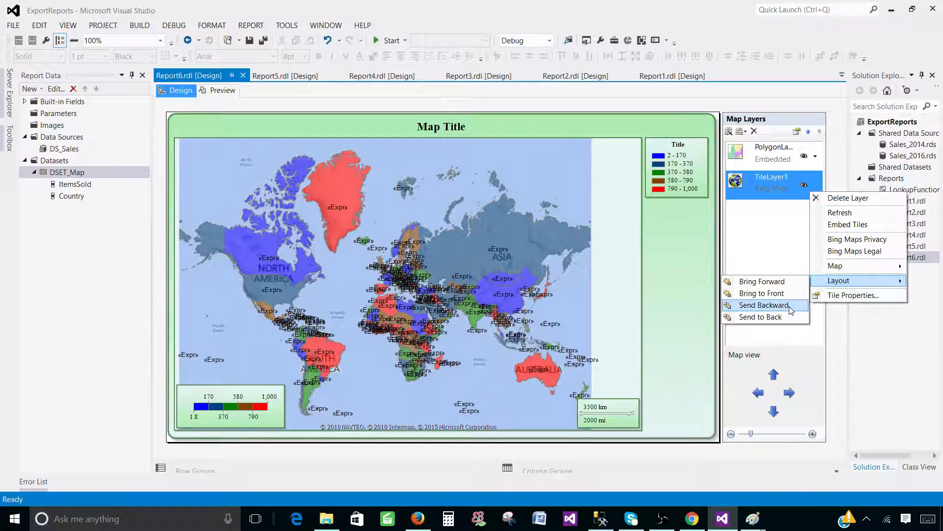
pyautogui.click(764, 305)
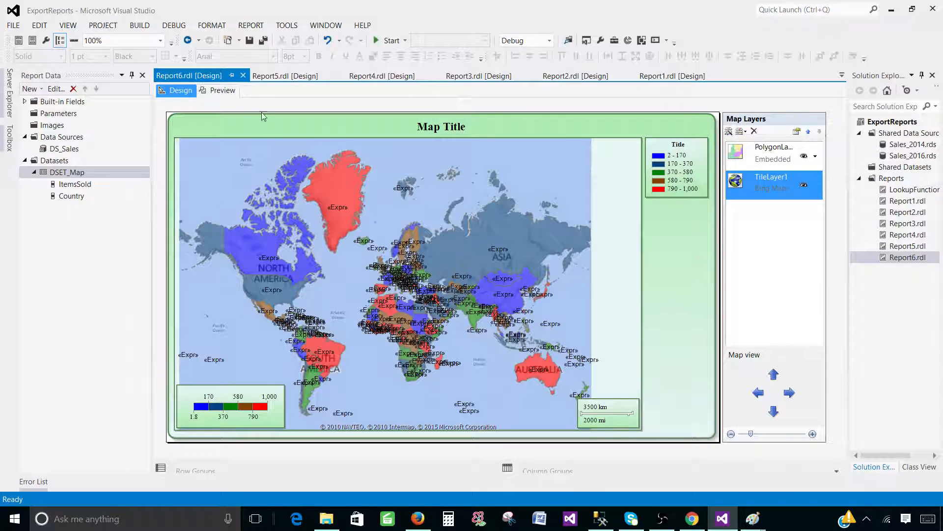
pyautogui.click(221, 91)
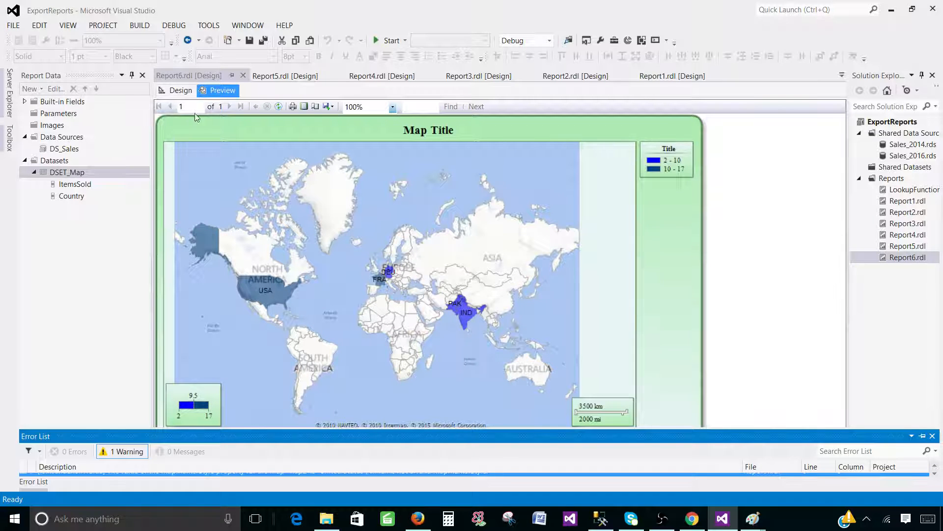
# - Return to the design, bring the tile layer to the front of the map layers, and preview the report
pyautogui.click(189, 93)
pyautogui.rightClick(817, 192)
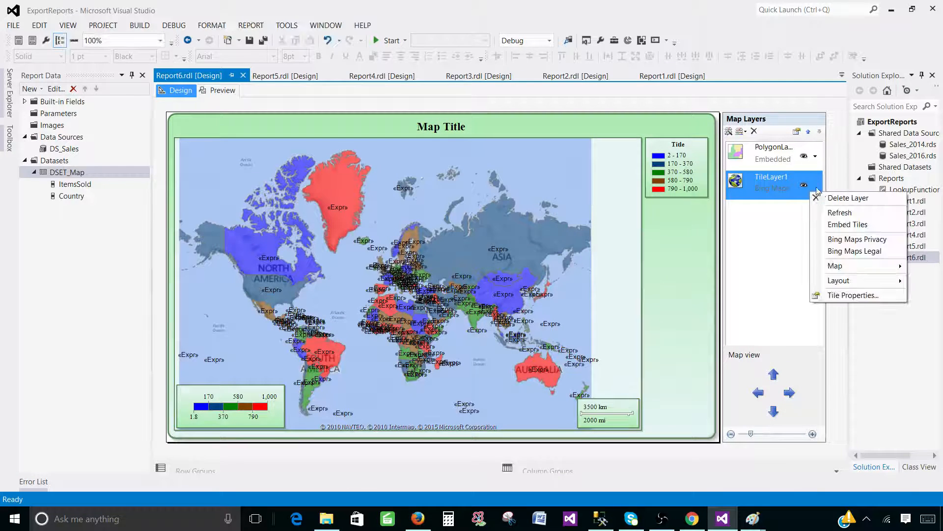
pyautogui.moveTo(845, 281)
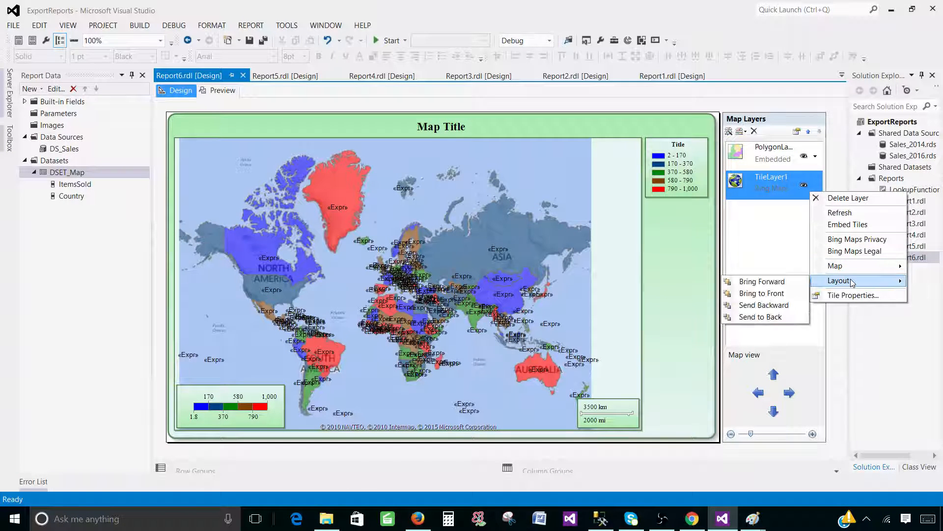
pyautogui.click(781, 297)
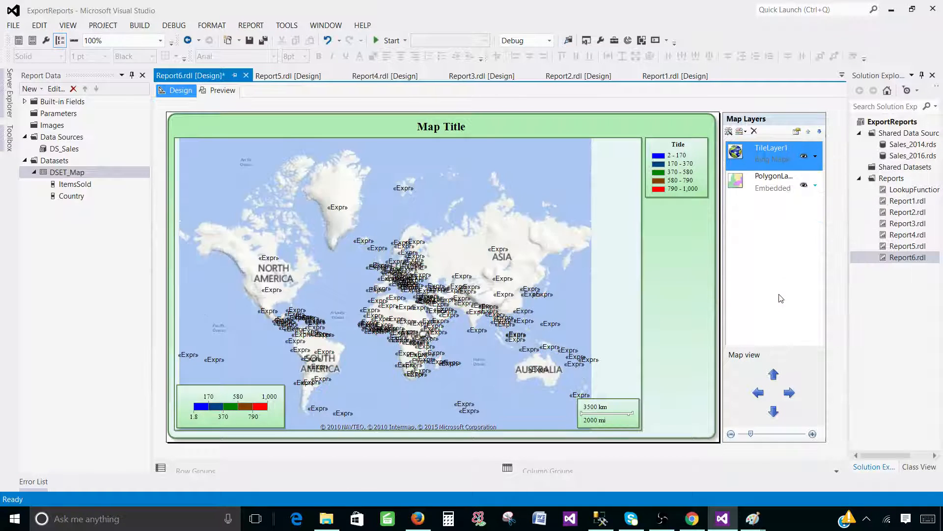
pyautogui.click(222, 90)
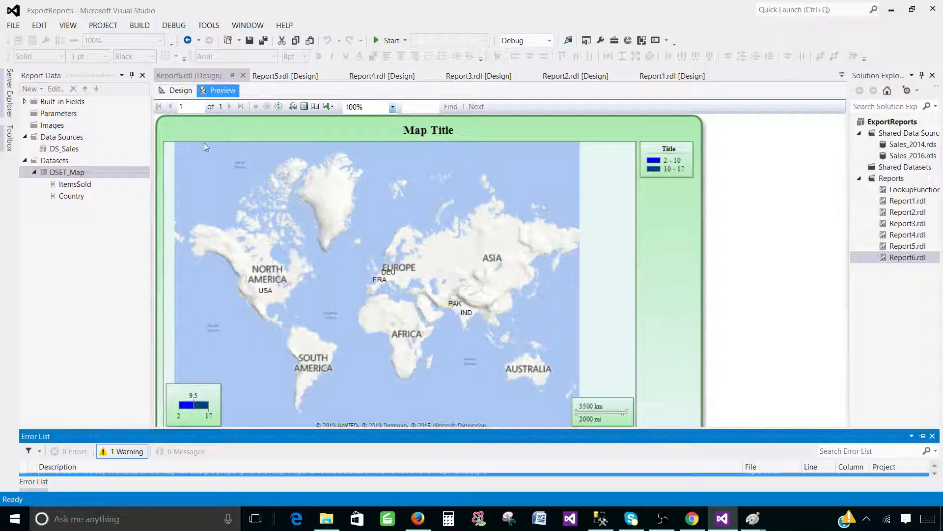
# - Return to the report design and send the tile layer back behind the polygon layer
pyautogui.click(178, 89)
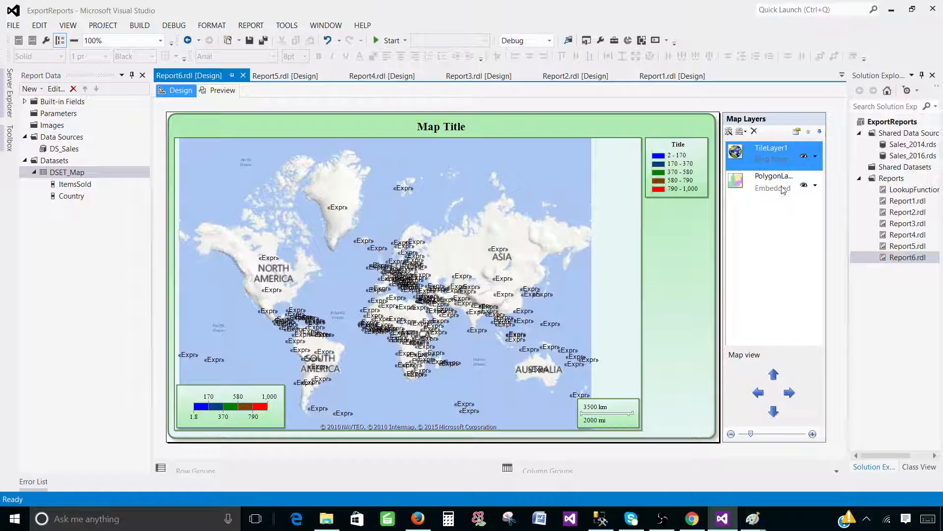
pyautogui.click(815, 157)
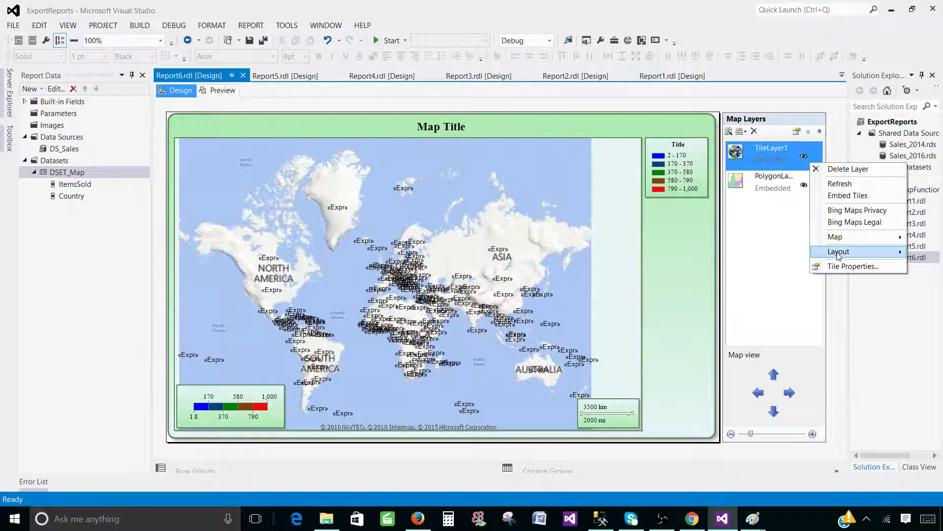
pyautogui.moveTo(838, 251)
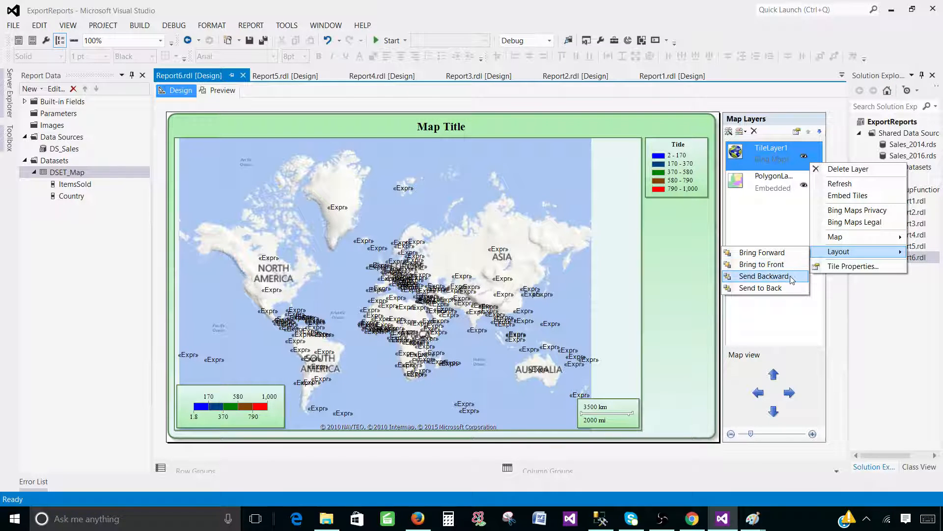
pyautogui.click(779, 292)
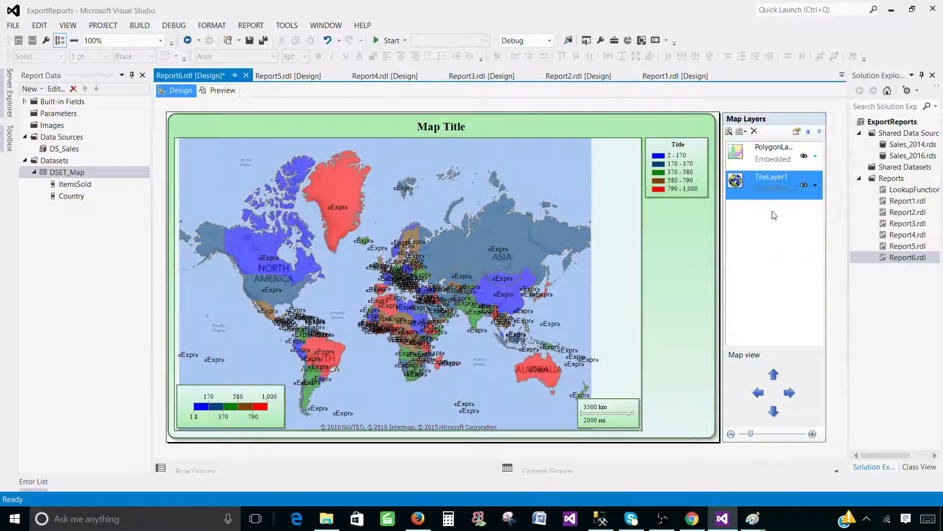
# - Set the primary color of the map's gradient background fill to yellow and apply the map properties
pyautogui.click(815, 185)
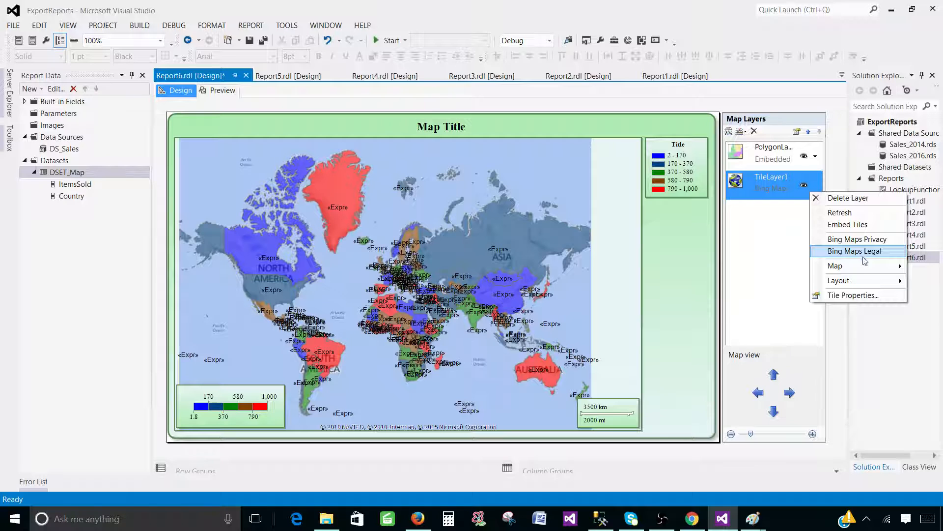
pyautogui.moveTo(865, 269)
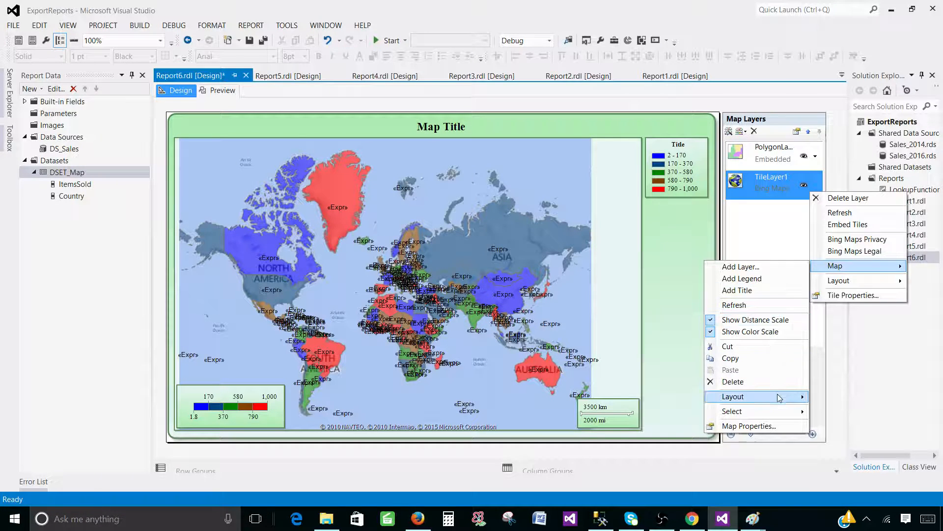
pyautogui.moveTo(781, 401)
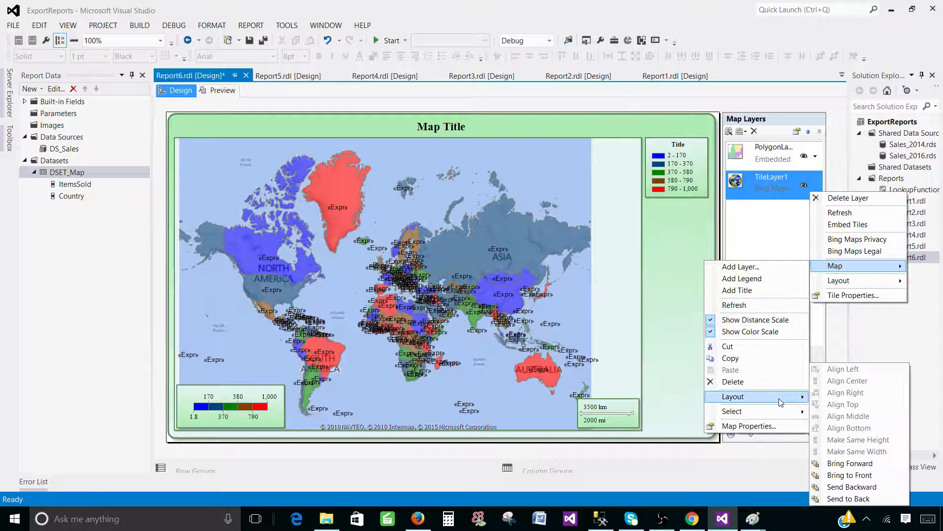
pyautogui.click(749, 426)
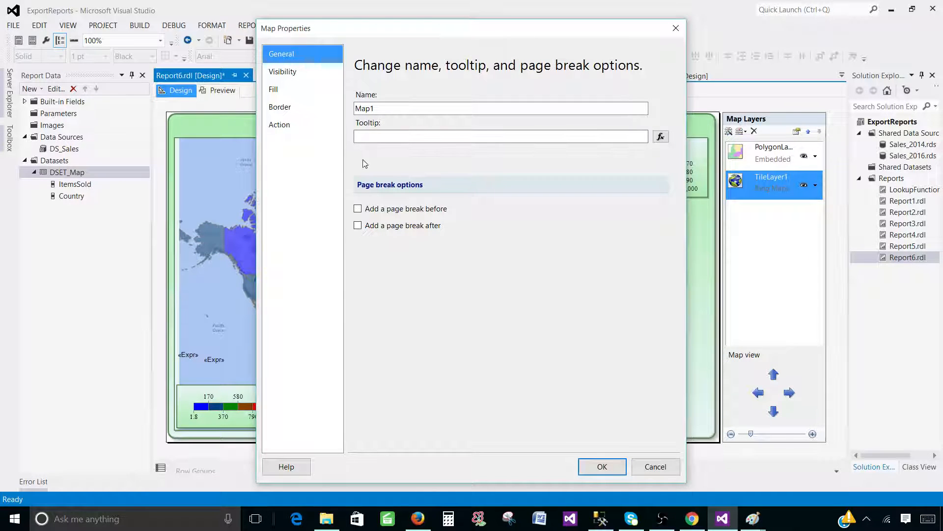
pyautogui.click(289, 73)
pyautogui.click(275, 89)
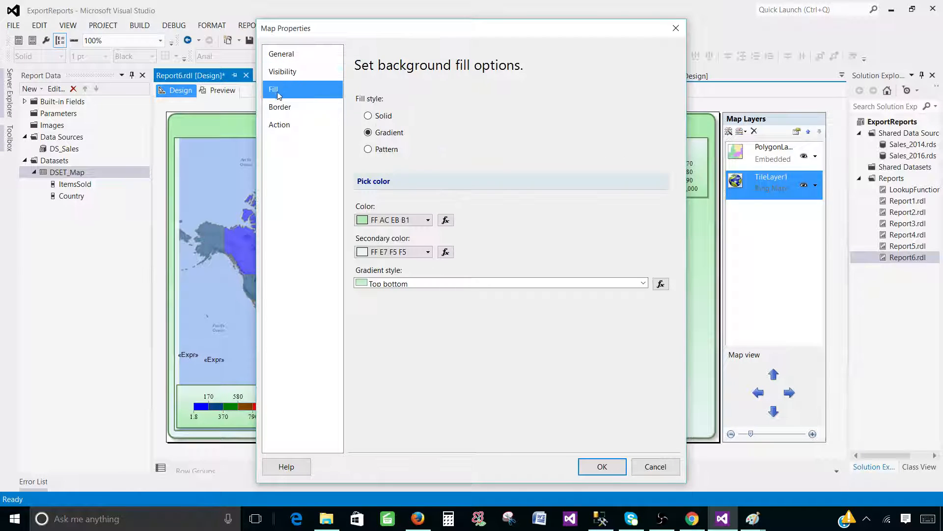
pyautogui.click(428, 219)
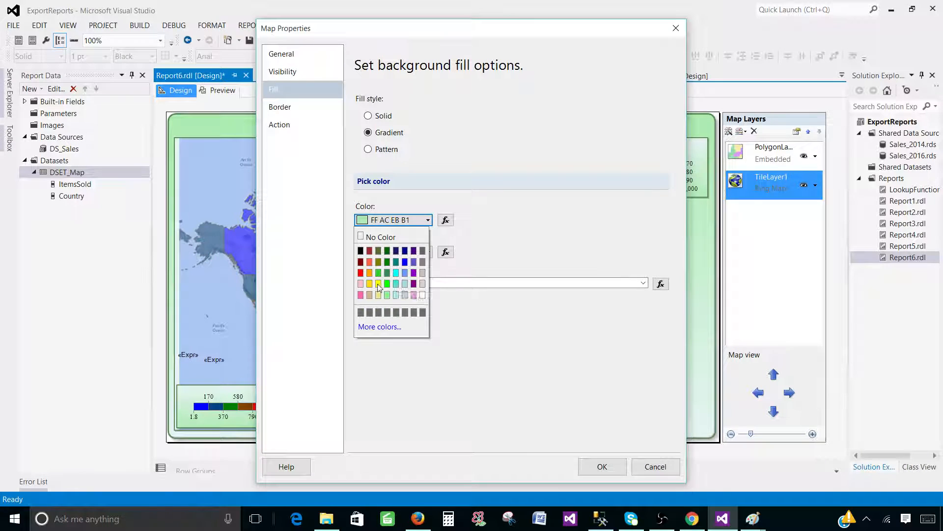
pyautogui.click(379, 283)
pyautogui.click(602, 466)
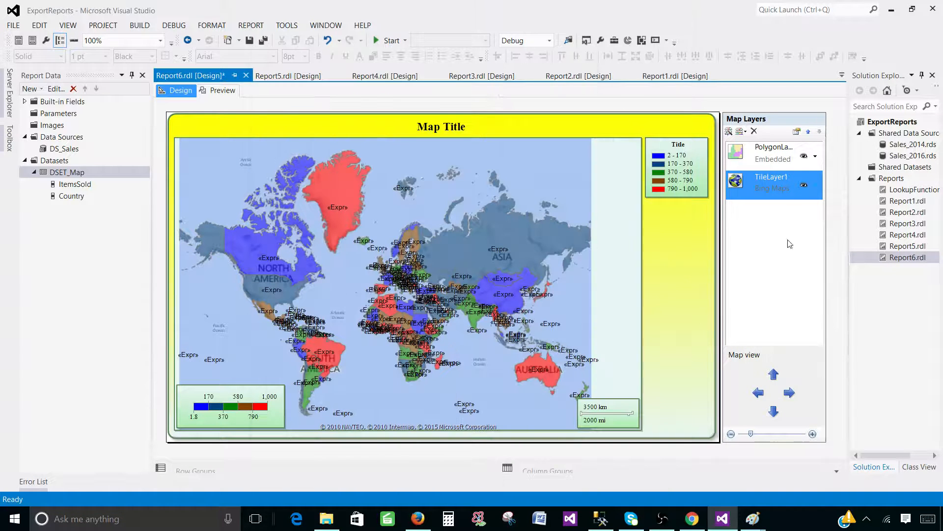
# - Change the tile layer's type to Aerial and apply the tile layer properties
pyautogui.rightClick(773, 197)
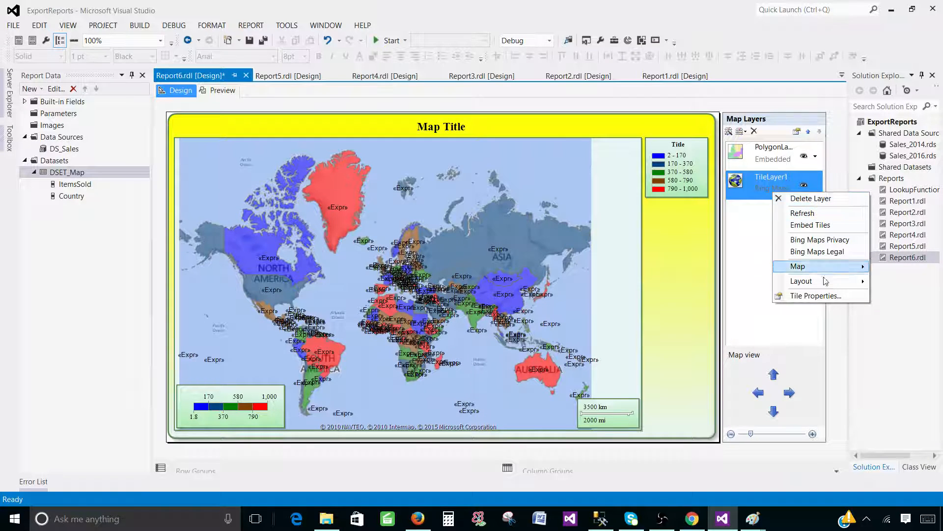
pyautogui.click(815, 296)
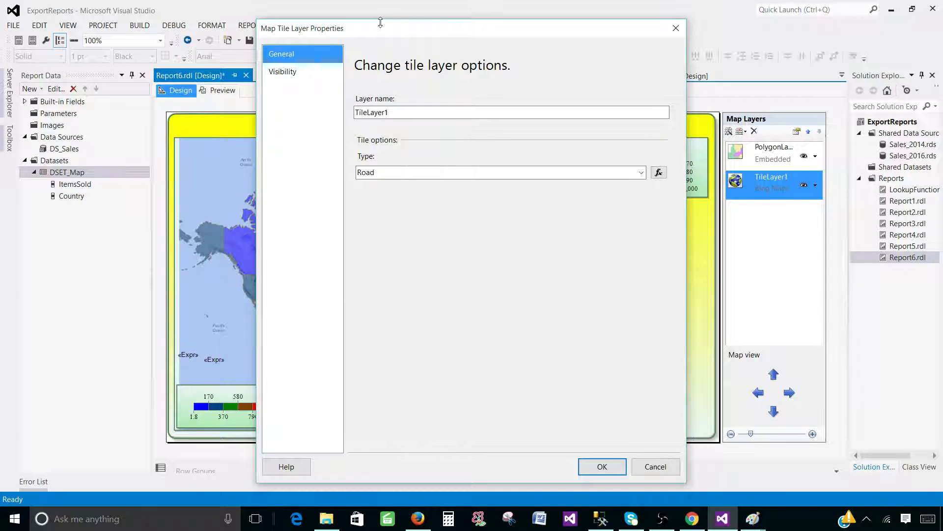
pyautogui.moveTo(378, 28); pyautogui.dragTo(578, 98)
pyautogui.click(554, 242)
pyautogui.click(814, 242)
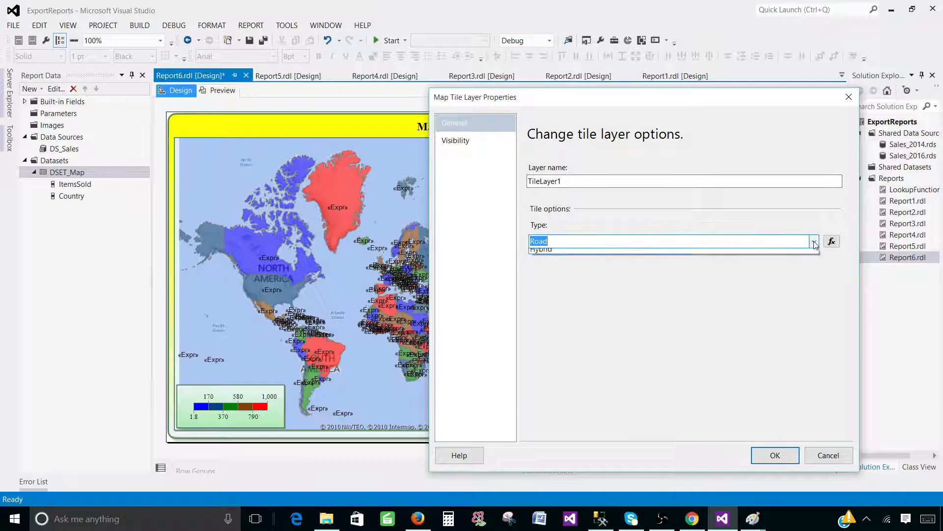
pyautogui.click(580, 261)
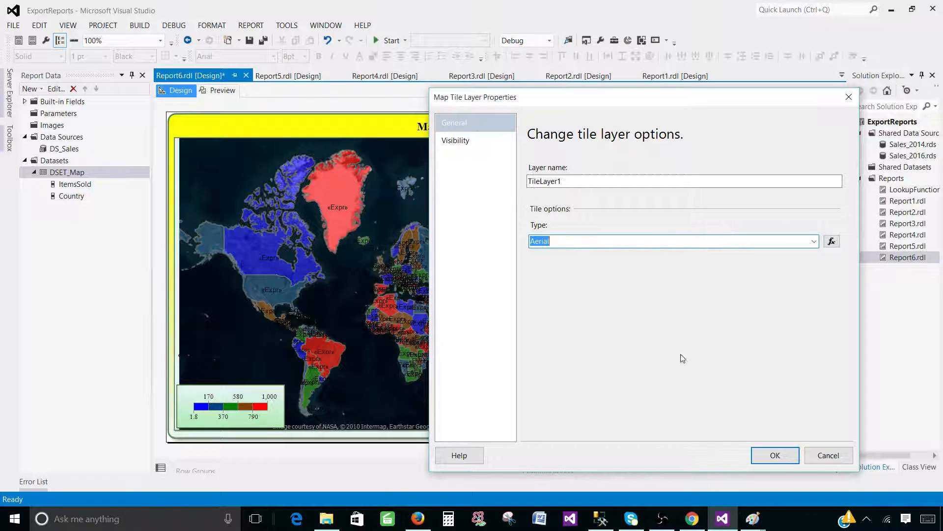
pyautogui.click(775, 455)
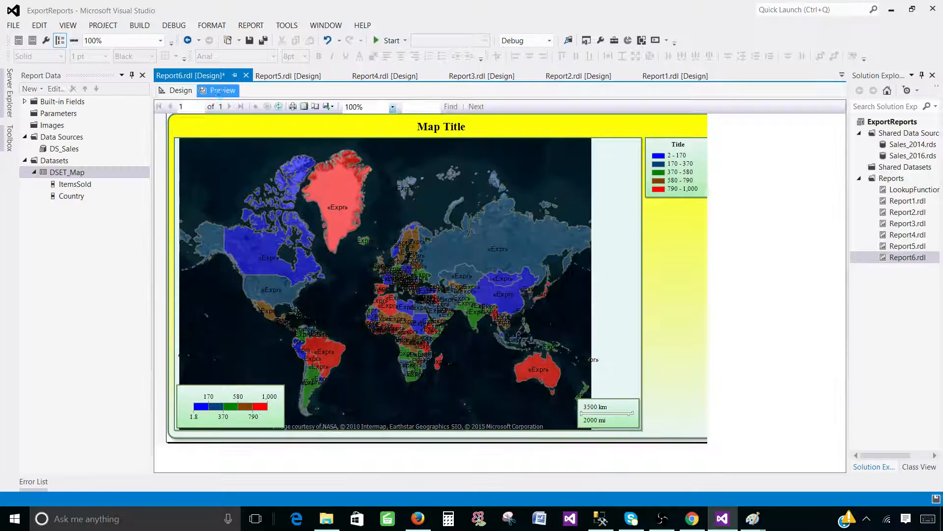
# - Preview the report, checking the map tooltip over the United States, and return to the design
pyautogui.click(220, 95)
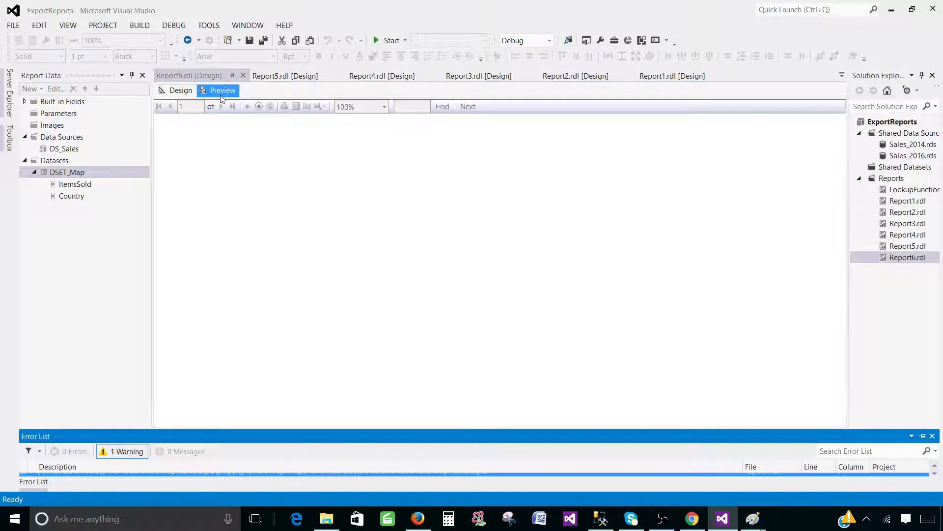
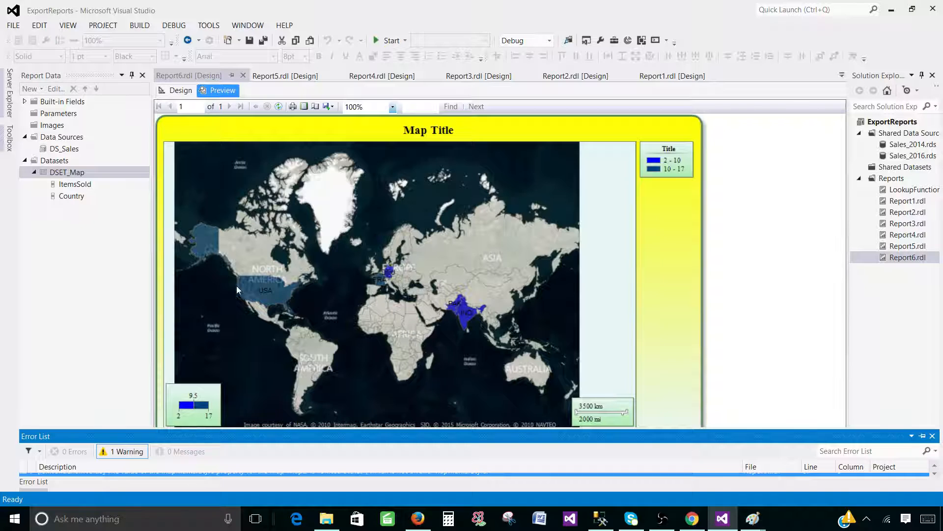
pyautogui.moveTo(257, 289)
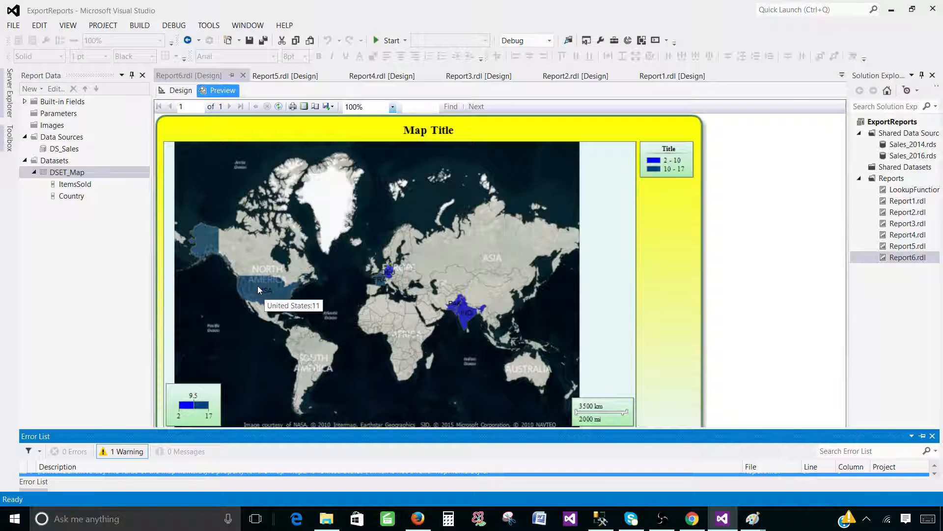
pyautogui.click(178, 90)
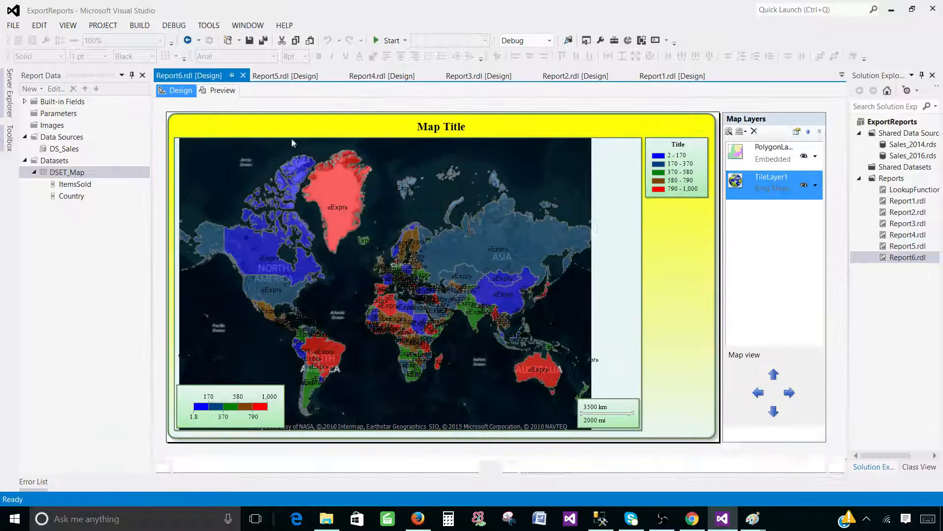
# - Set the polygon color range to White start, Turquoise middle and Khaki end, and preview the report before returning to the design
pyautogui.click(814, 157)
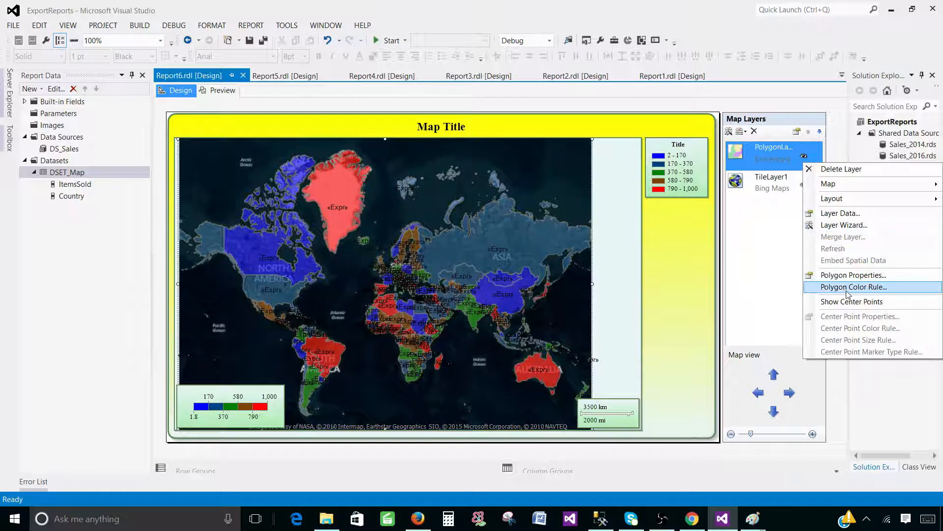
pyautogui.click(847, 290)
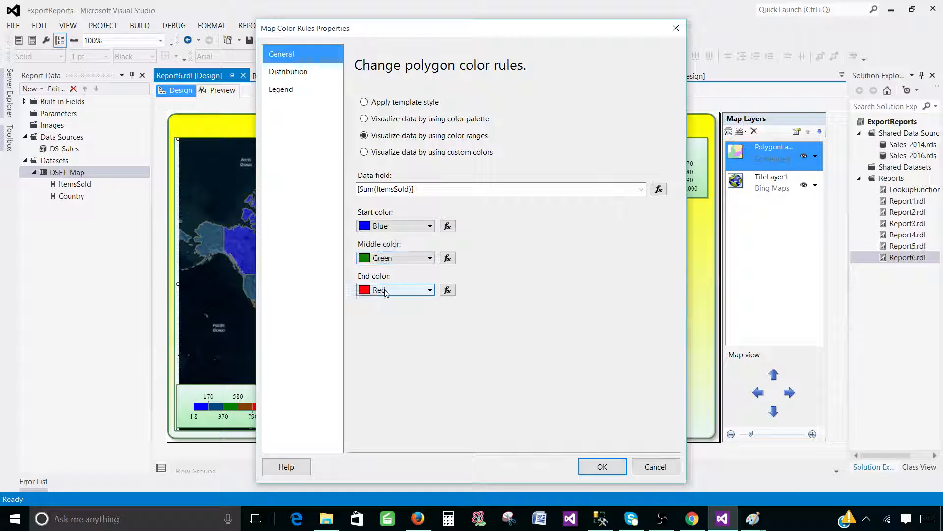
pyautogui.moveTo(413, 33); pyautogui.dragTo(591, 30)
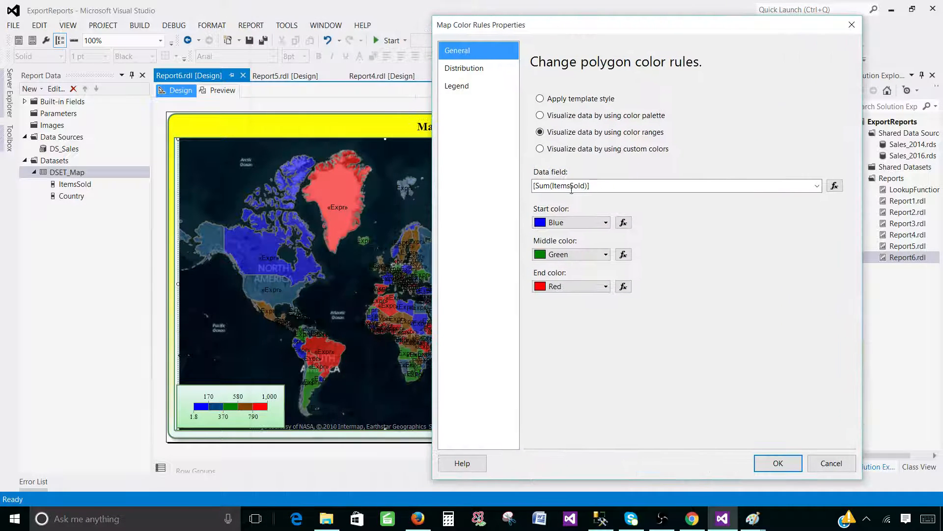
pyautogui.click(570, 222)
pyautogui.click(601, 283)
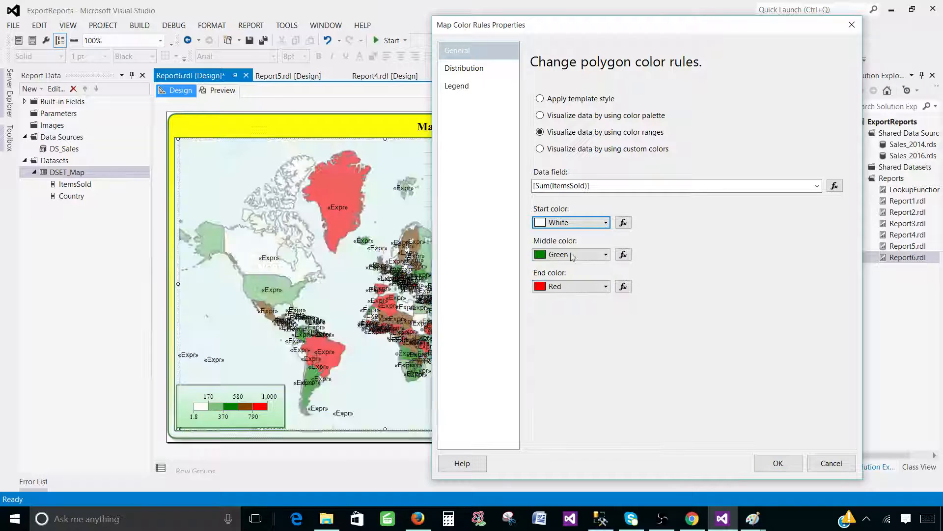
pyautogui.click(571, 254)
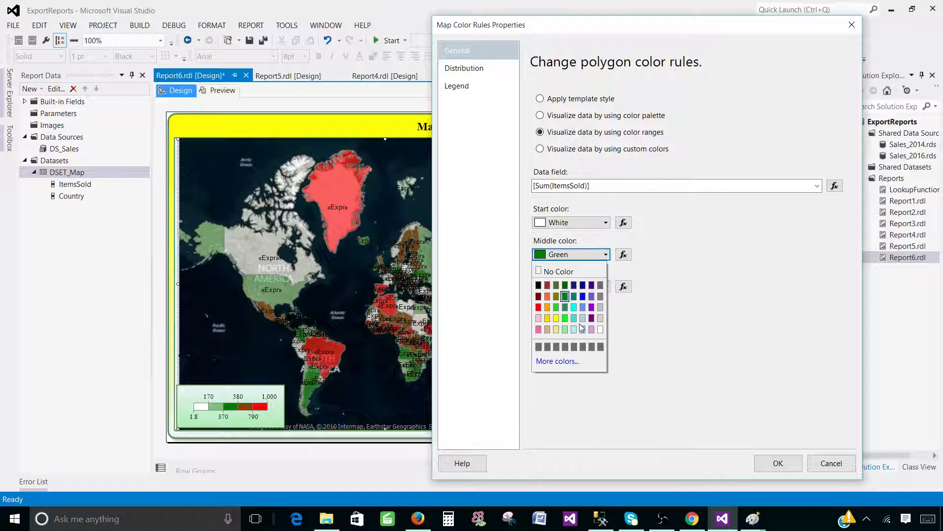
pyautogui.click(574, 318)
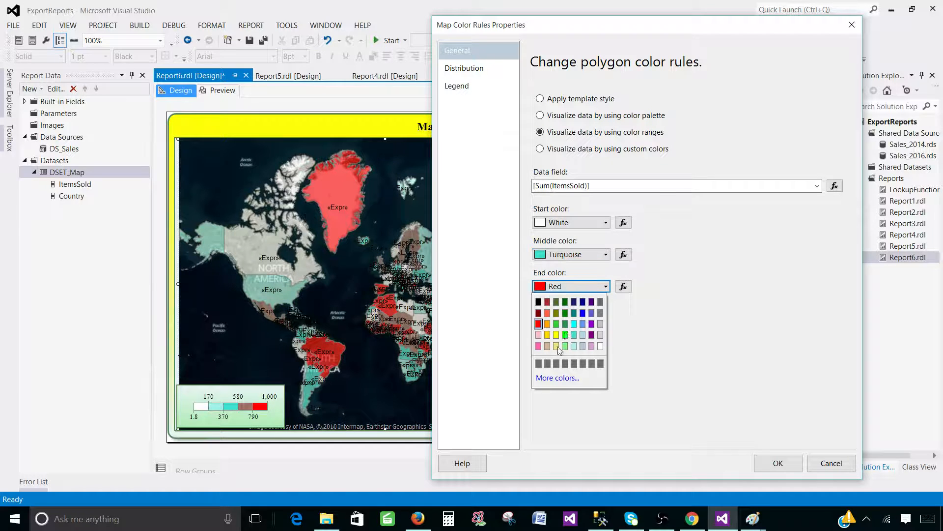
pyautogui.click(556, 346)
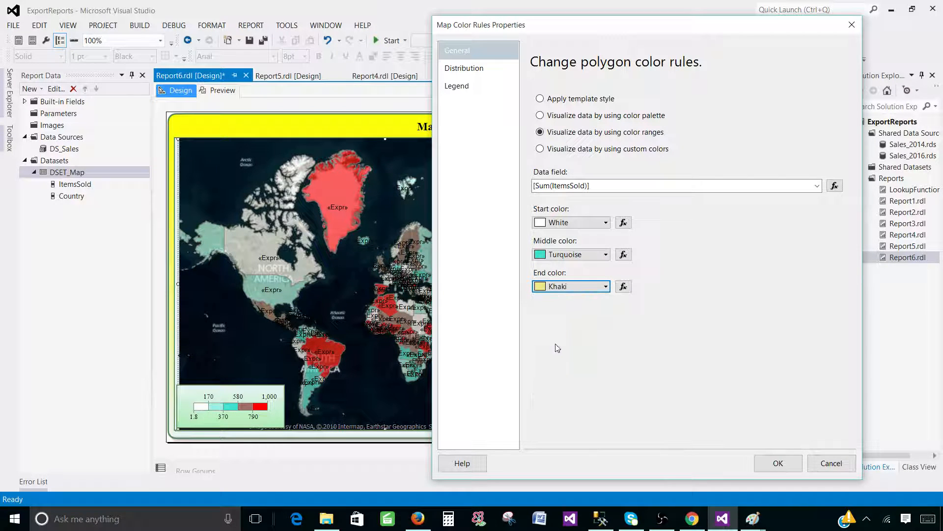
pyautogui.click(766, 468)
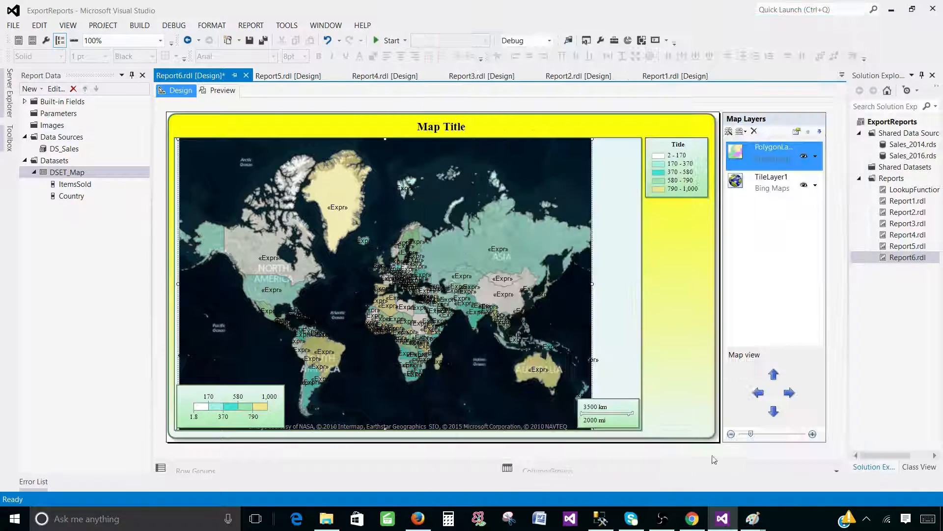
pyautogui.click(218, 90)
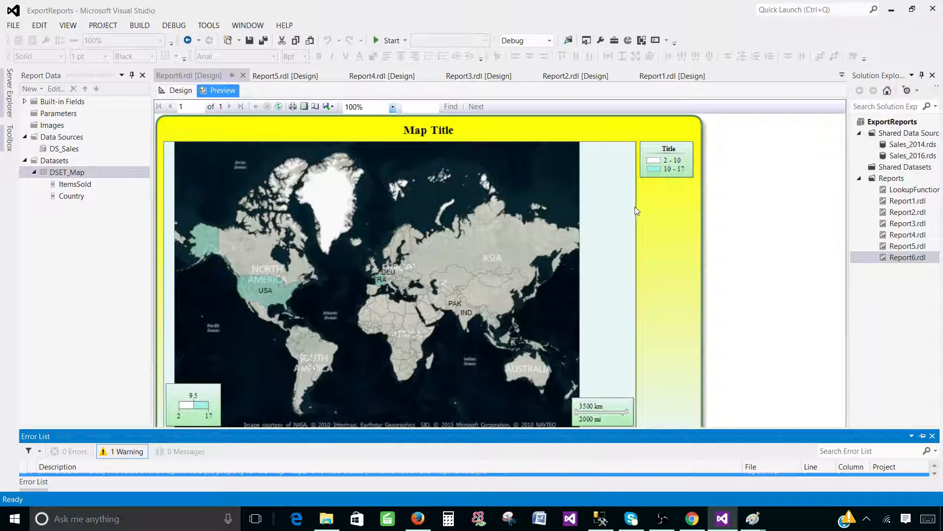
pyautogui.click(181, 90)
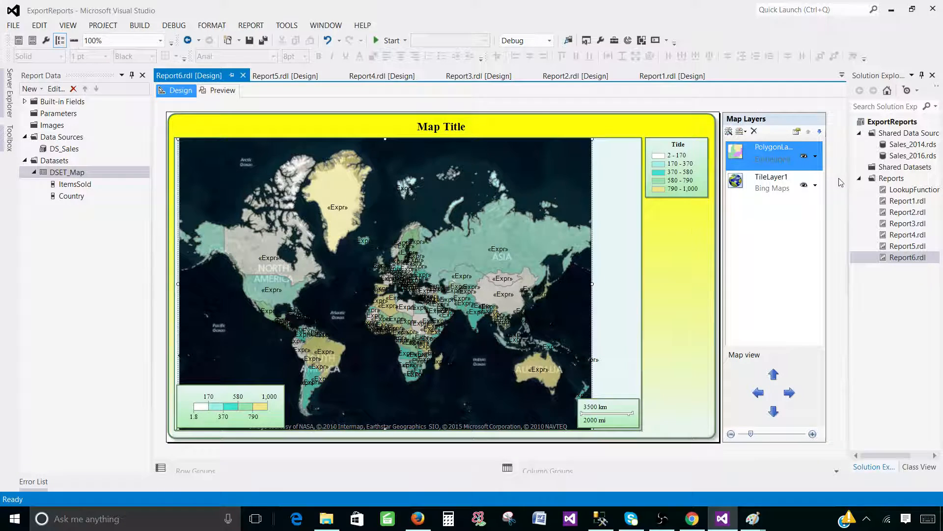
# - Switch the polygon color rule to custom colors and define Light Gray, Orange and Dark Violet in that order
pyautogui.rightClick(805, 162)
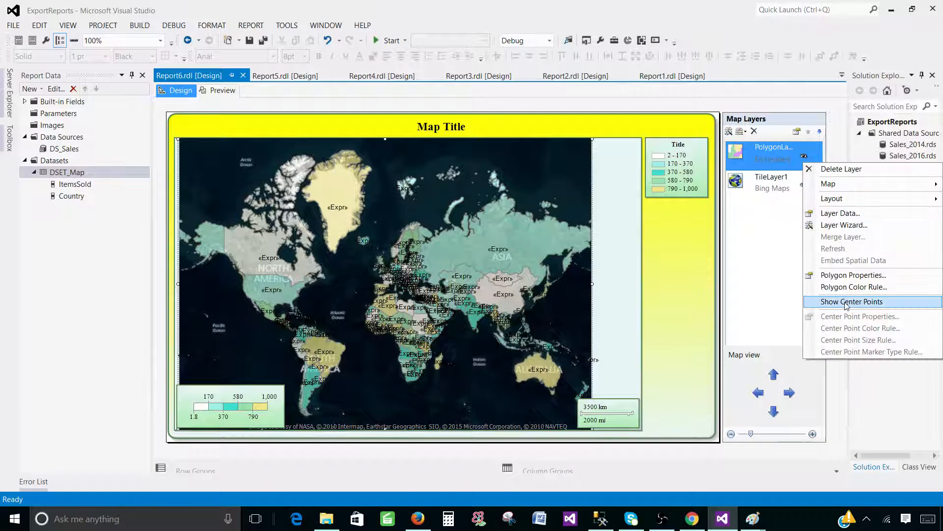
pyautogui.click(853, 289)
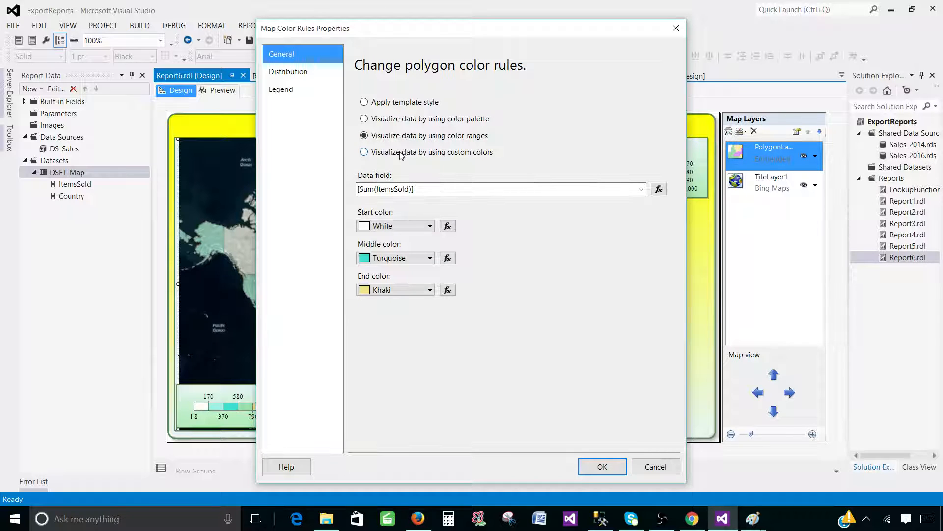
pyautogui.click(402, 153)
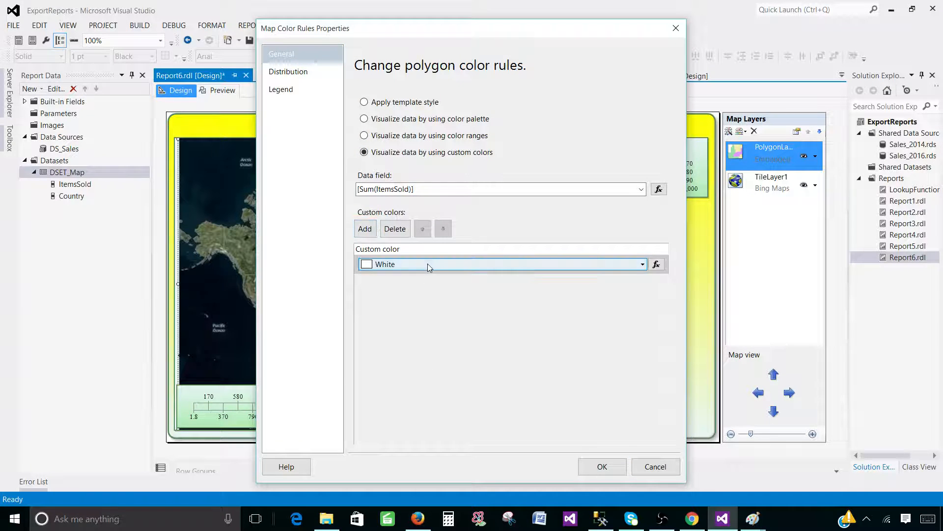
pyautogui.click(429, 264)
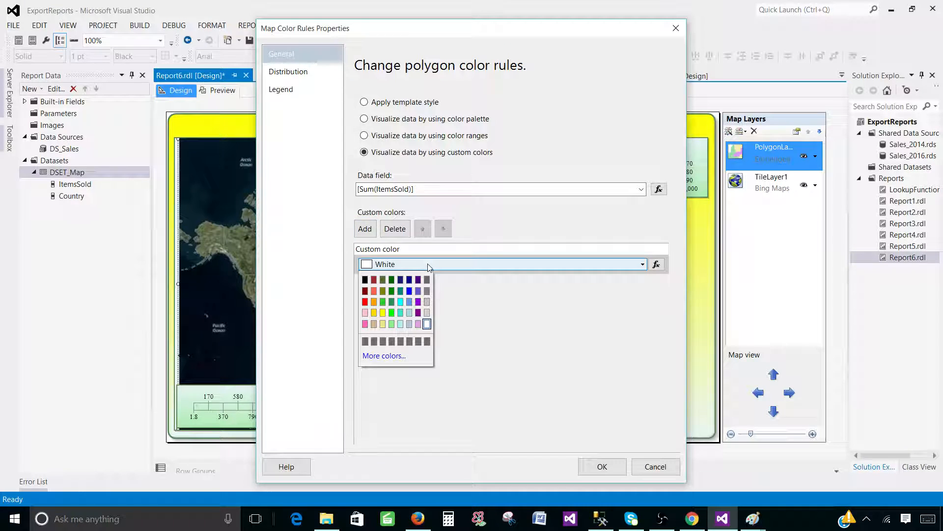
pyautogui.click(428, 311)
pyautogui.click(365, 228)
pyautogui.click(384, 285)
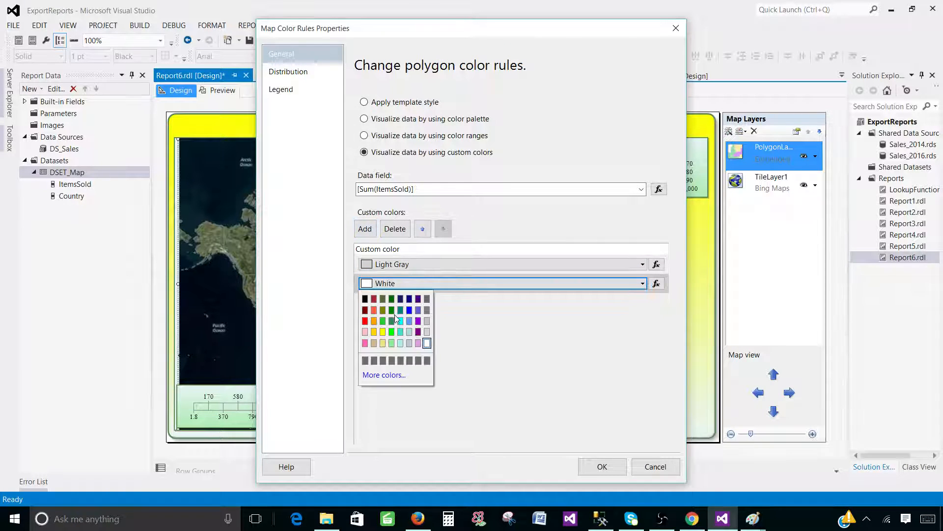
pyautogui.click(373, 321)
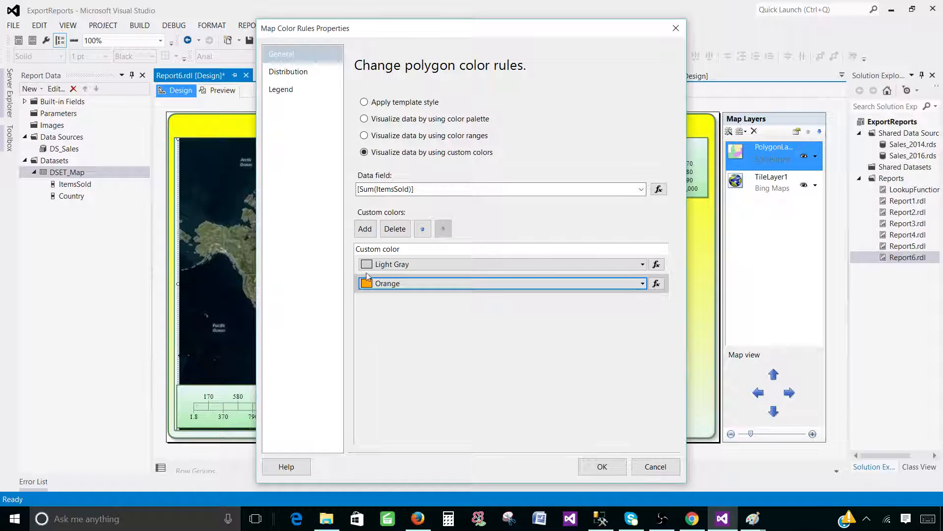
pyautogui.click(365, 228)
pyautogui.click(386, 303)
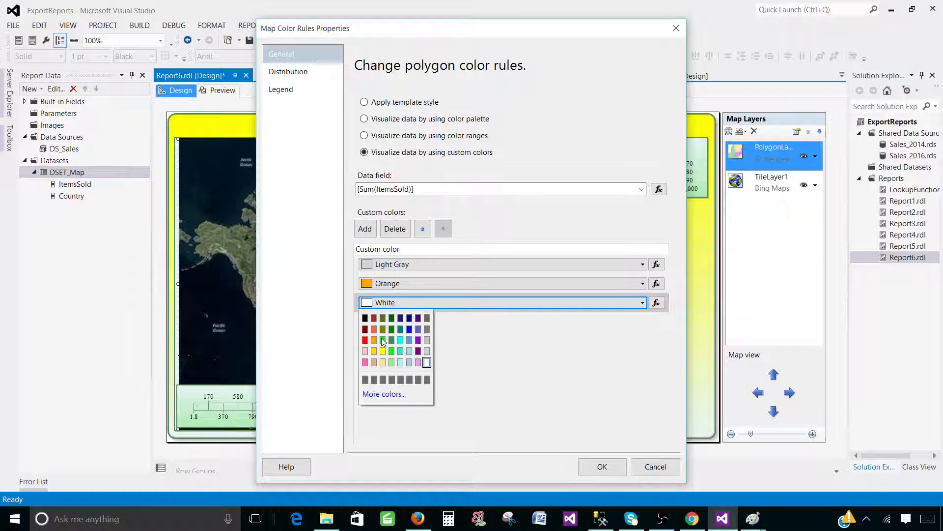
pyautogui.click(418, 340)
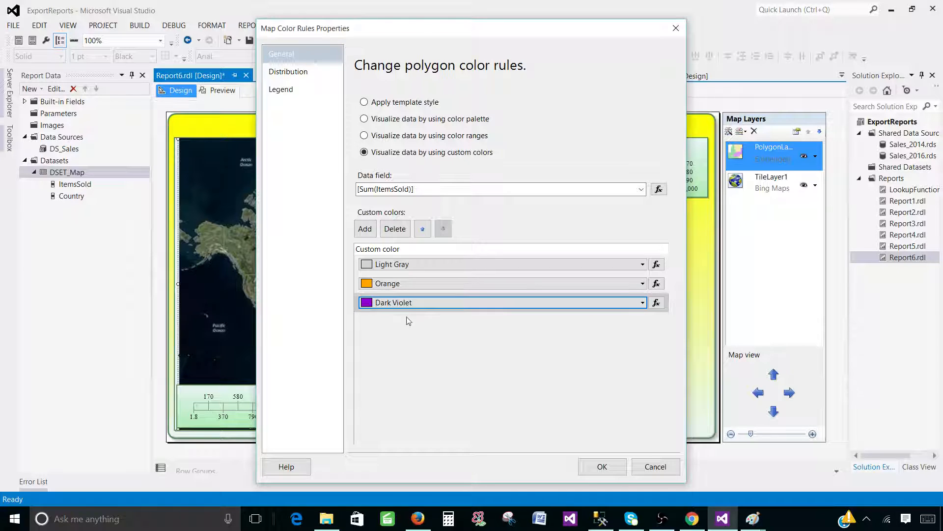
# - Change the color rule's distribution to Custom and add a first bucket from 1 to 4
pyautogui.click(290, 72)
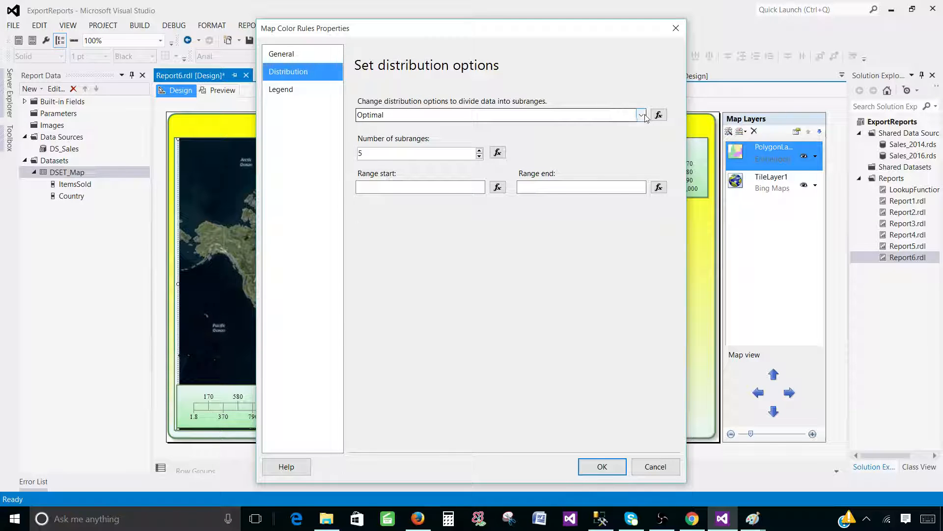
pyautogui.click(604, 117)
pyautogui.click(403, 157)
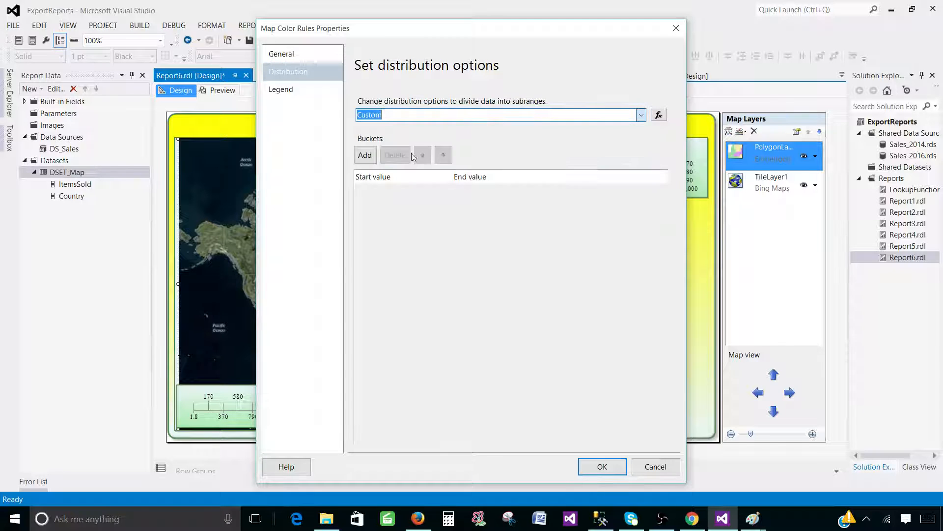
pyautogui.click(365, 155)
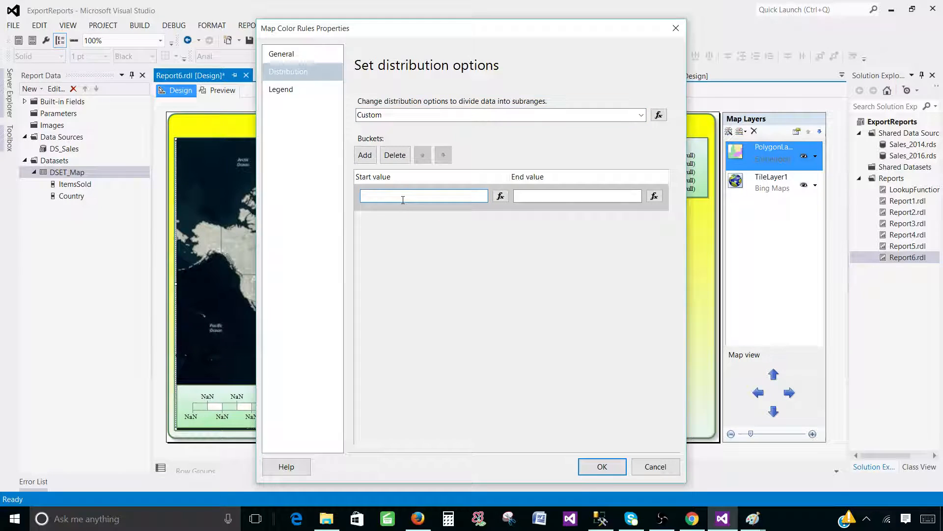
pyautogui.write('1')
pyautogui.click(525, 198)
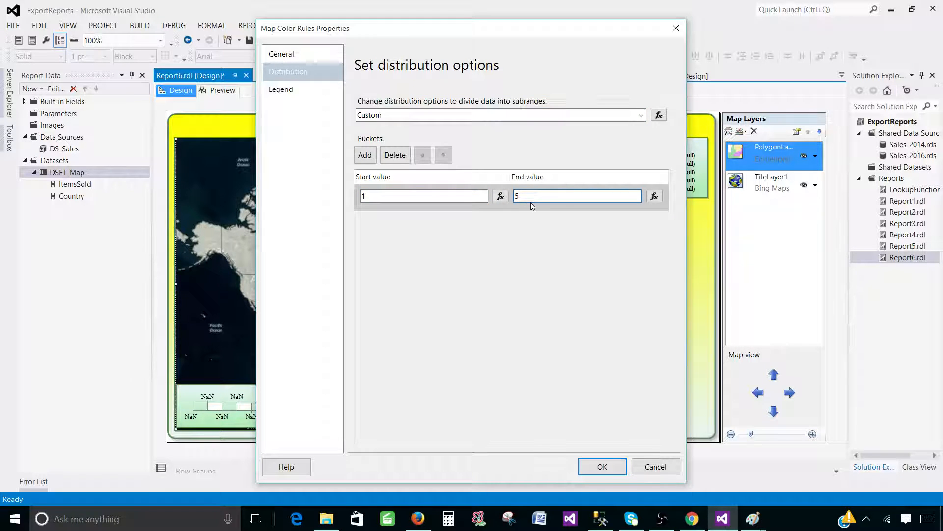
pyautogui.write('5')
pyautogui.press('BackSpace')
pyautogui.write('4')
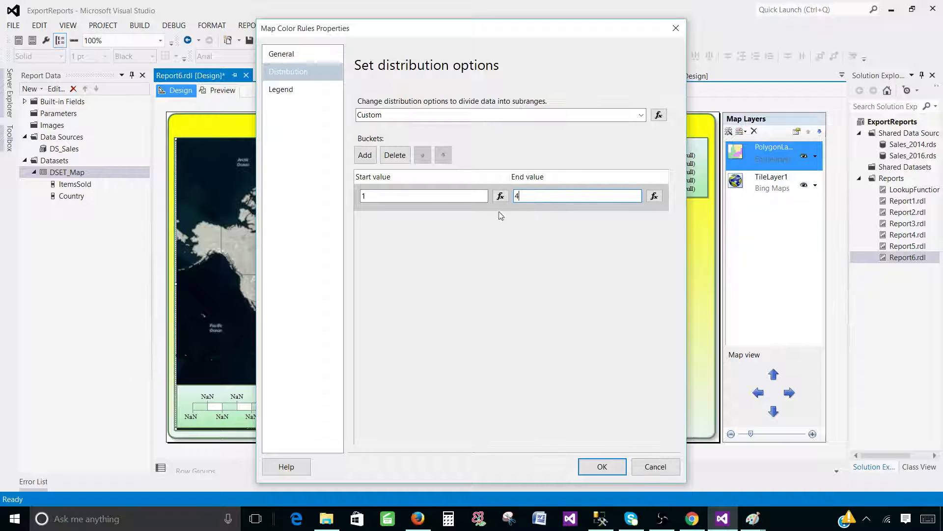
# - Add a second distribution bucket with start value 4 and end value 10
pyautogui.click(365, 155)
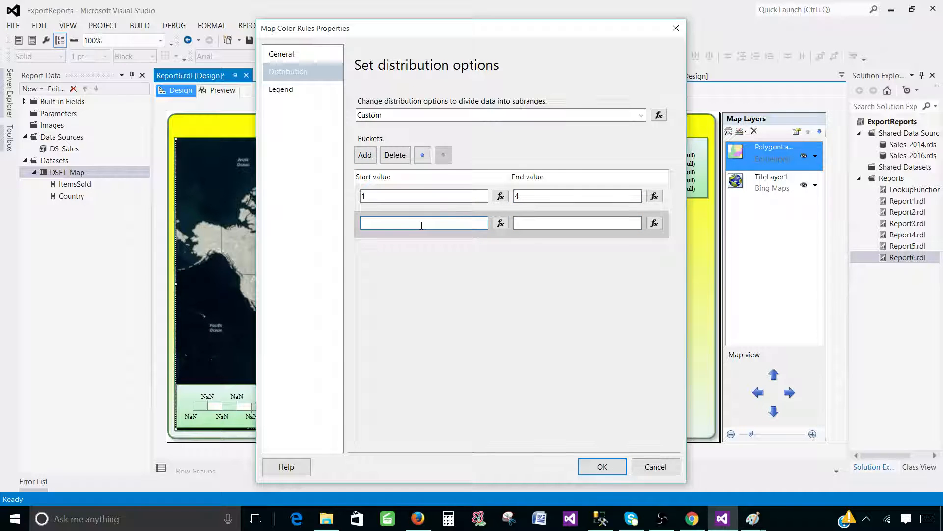
pyautogui.write('4')
pyautogui.click(524, 222)
pyautogui.write('10')
# - Add a third bucket starting at 10 with end value expression =max(Fields!ItemsSold.Value), and apply the color rule
pyautogui.click(365, 154)
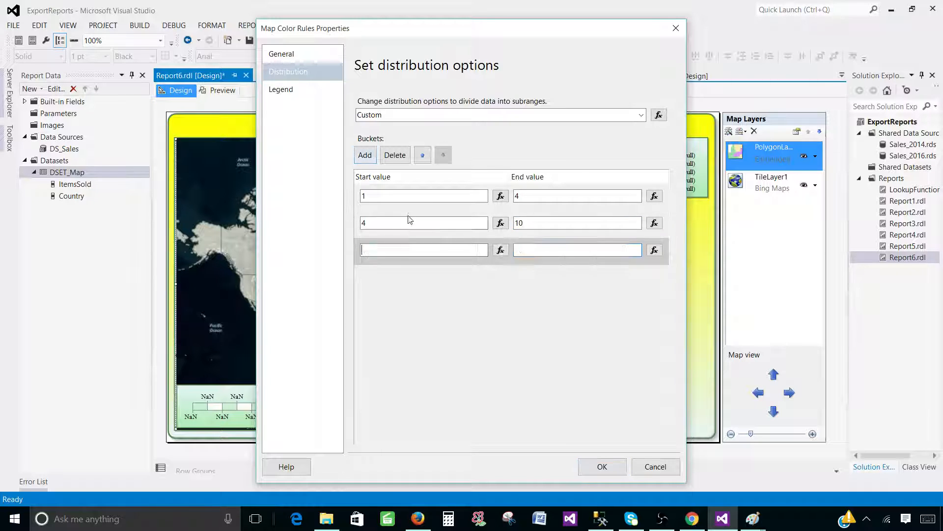
pyautogui.write('10')
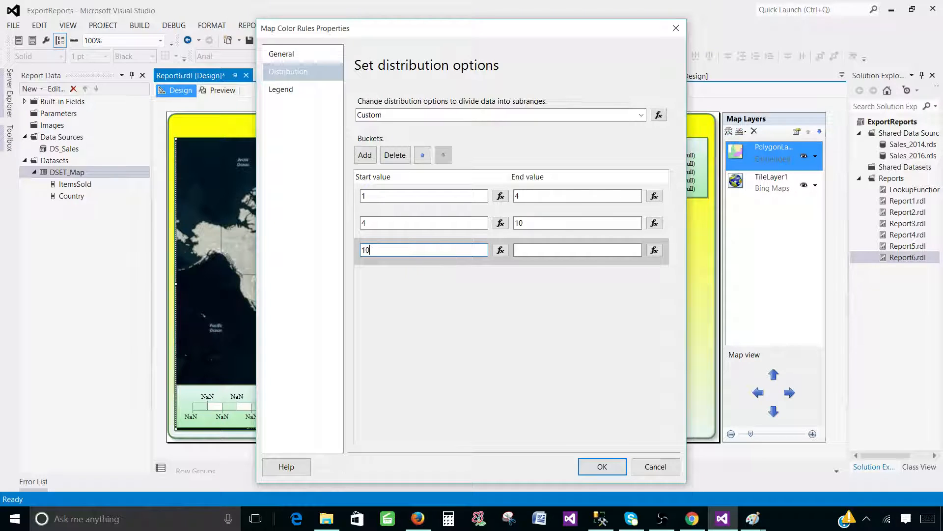
pyautogui.click(654, 249)
pyautogui.click(323, 105)
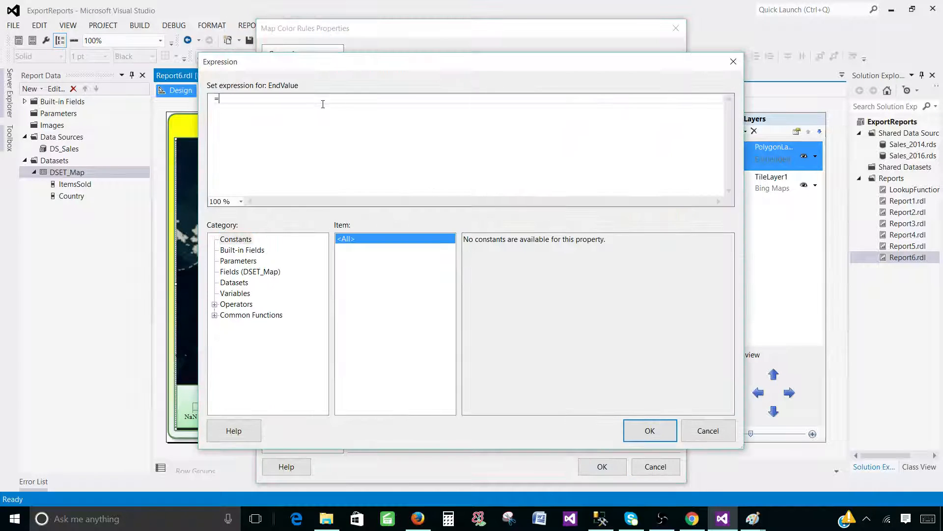
pyautogui.write('max(')
pyautogui.click(266, 272)
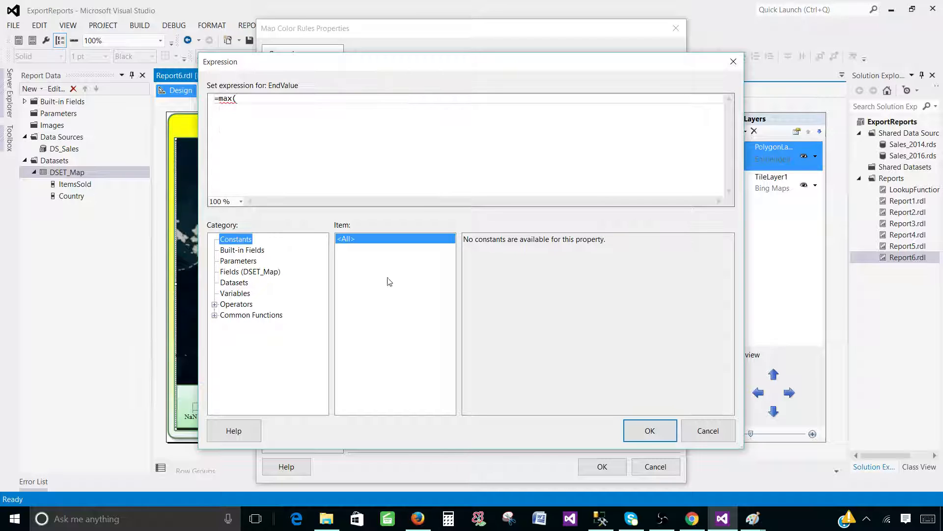
pyautogui.click(261, 272)
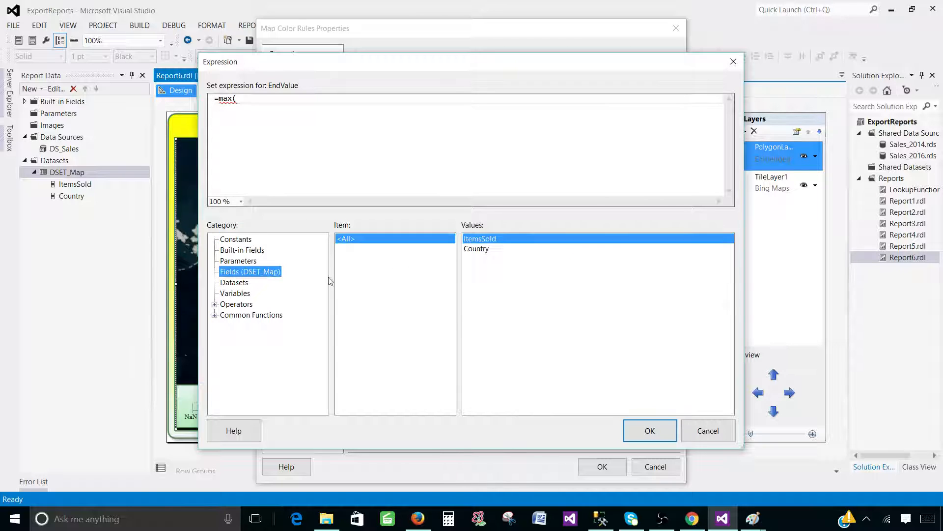
pyautogui.doubleClick(489, 240)
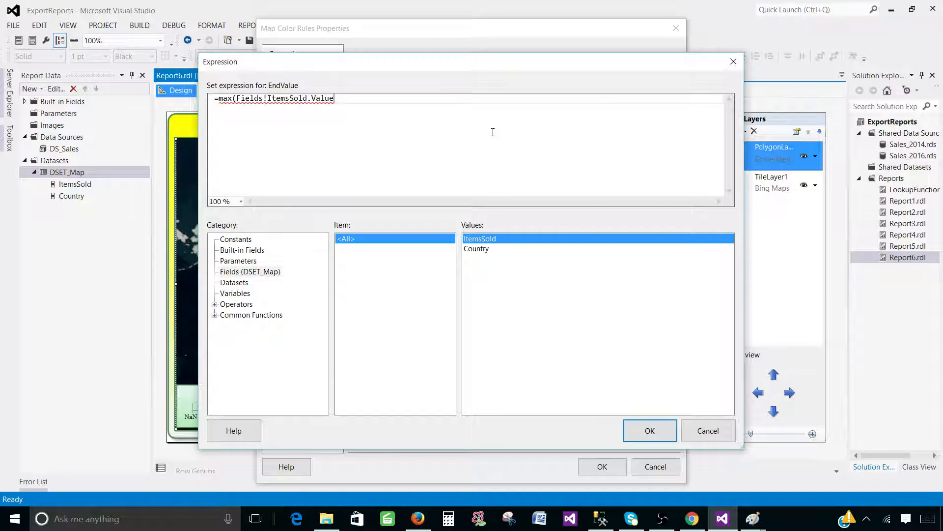
pyautogui.write(')')
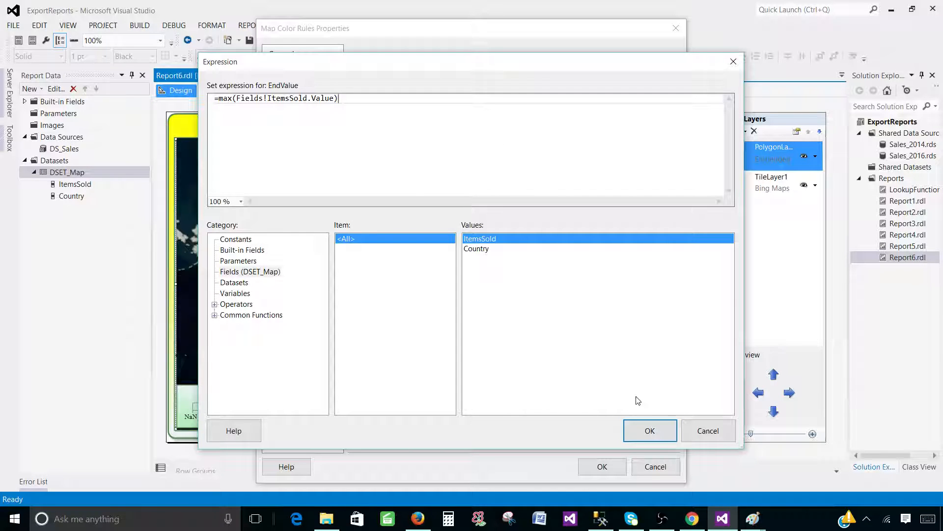
pyautogui.click(650, 430)
pyautogui.click(602, 465)
# - Preview the report, checking the map tooltips over India and the United States, and return to the design
pyautogui.click(218, 90)
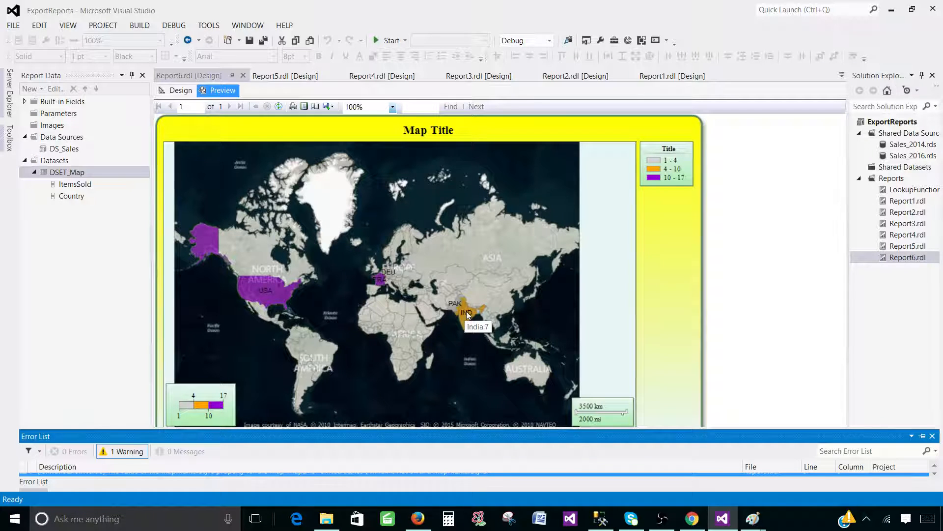
pyautogui.moveTo(273, 292)
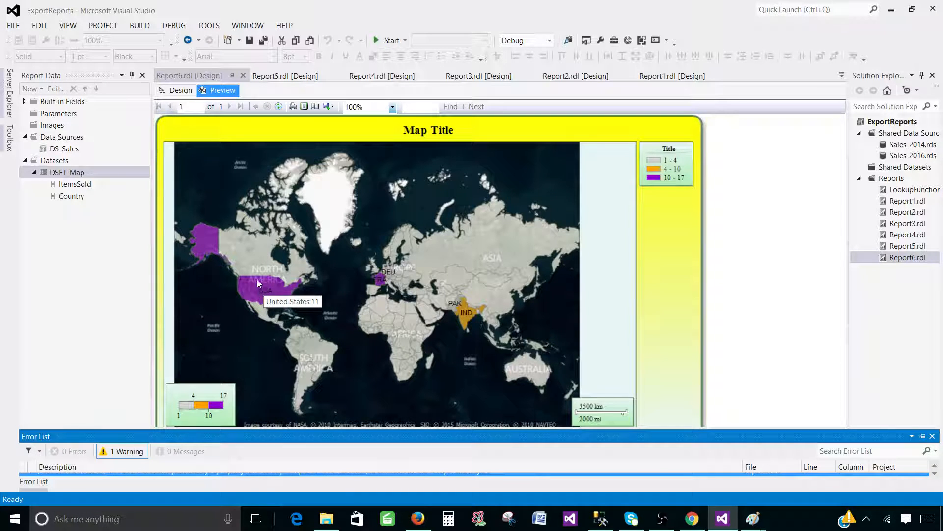
pyautogui.click(180, 91)
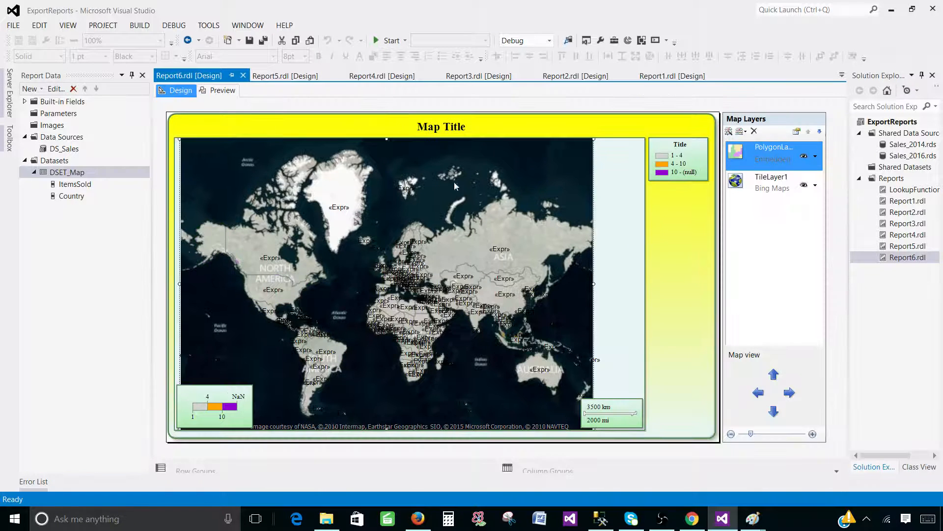
# - Change the map viewport's projection to Robinson, preview the report, and return to the design
pyautogui.rightClick(591, 301)
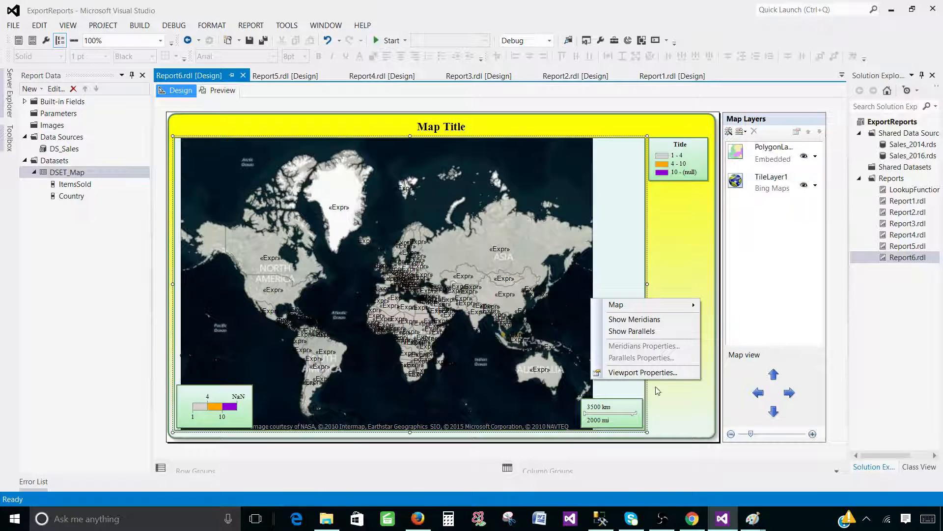
pyautogui.click(648, 376)
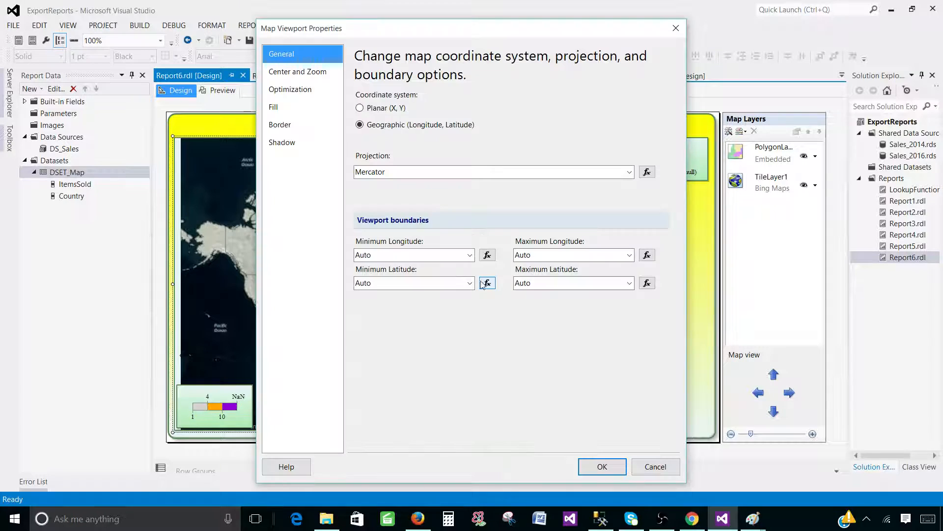
pyautogui.click(304, 75)
pyautogui.click(311, 59)
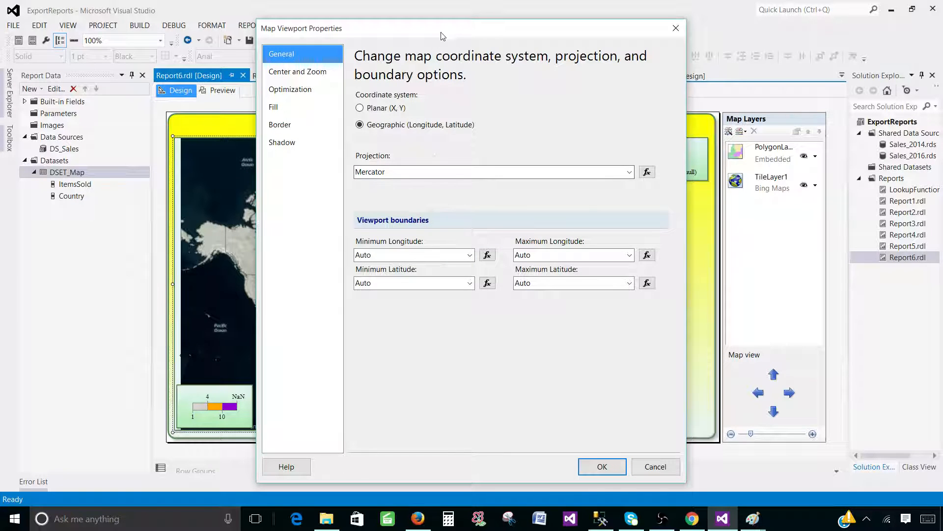
pyautogui.moveTo(435, 29); pyautogui.dragTo(639, 36)
pyautogui.click(830, 180)
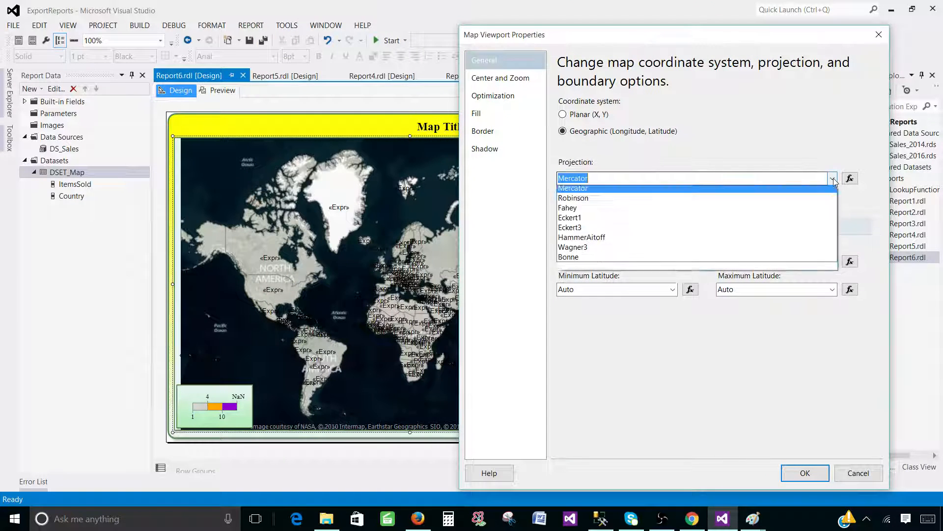
pyautogui.click(647, 215)
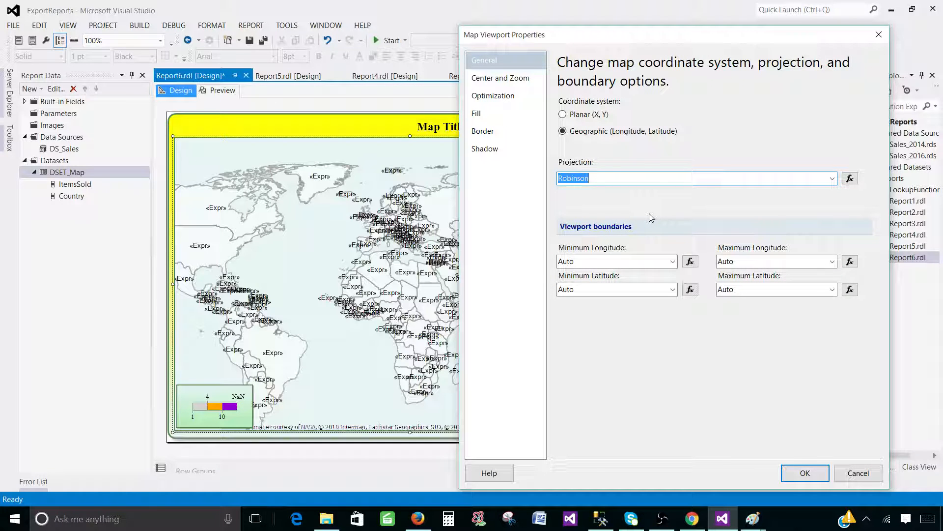
pyautogui.click(804, 473)
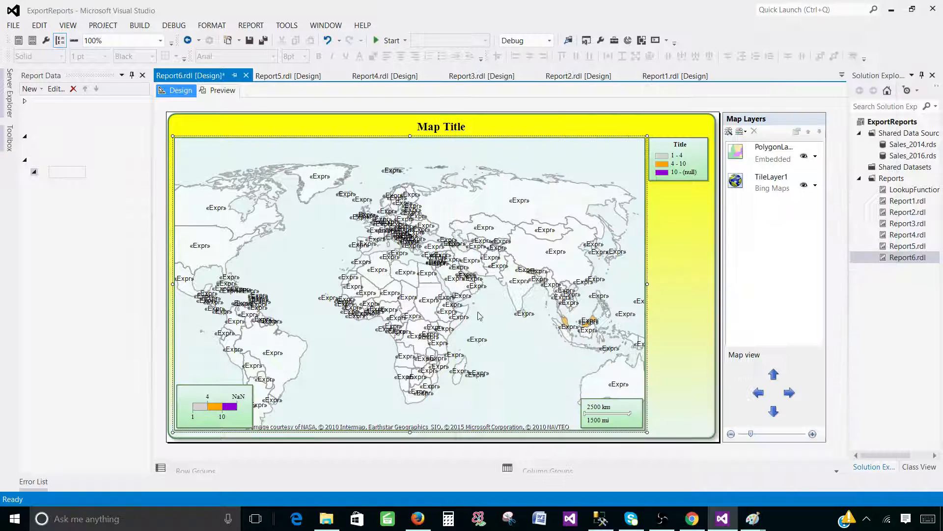
pyautogui.click(222, 91)
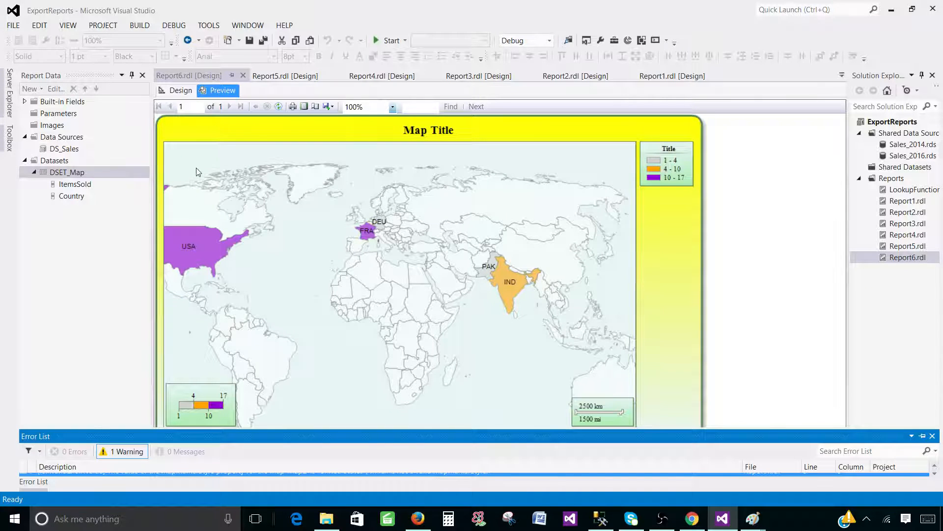
pyautogui.click(178, 91)
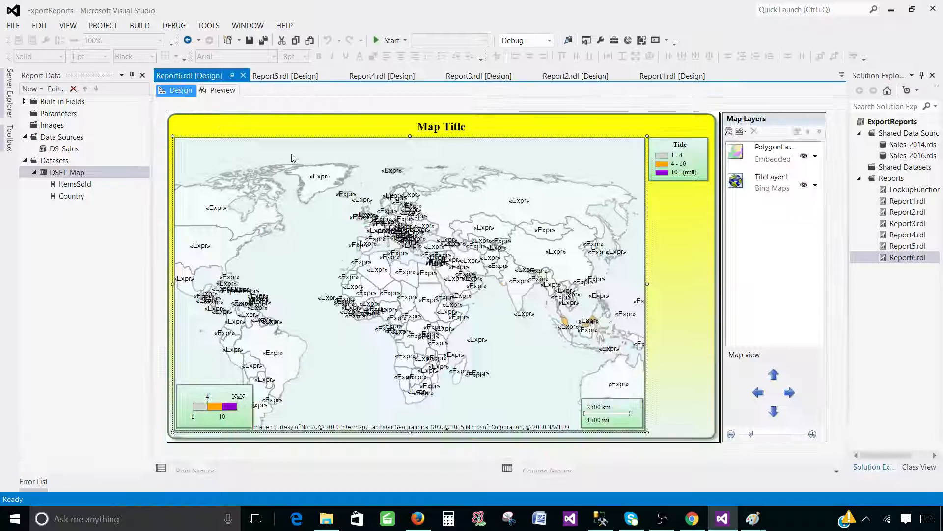
# - Set the map viewport's projection to HammerAitoff
pyautogui.rightClick(580, 158)
pyautogui.click(600, 232)
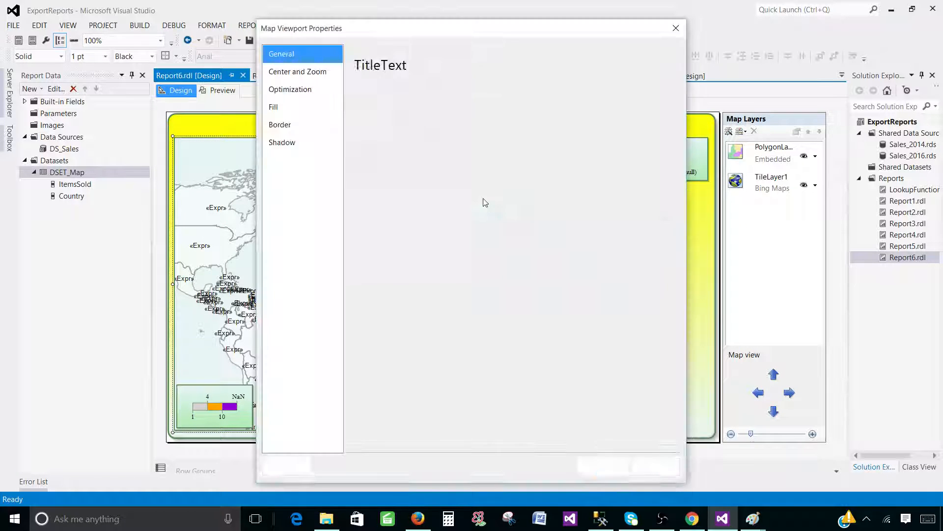
pyautogui.click(628, 172)
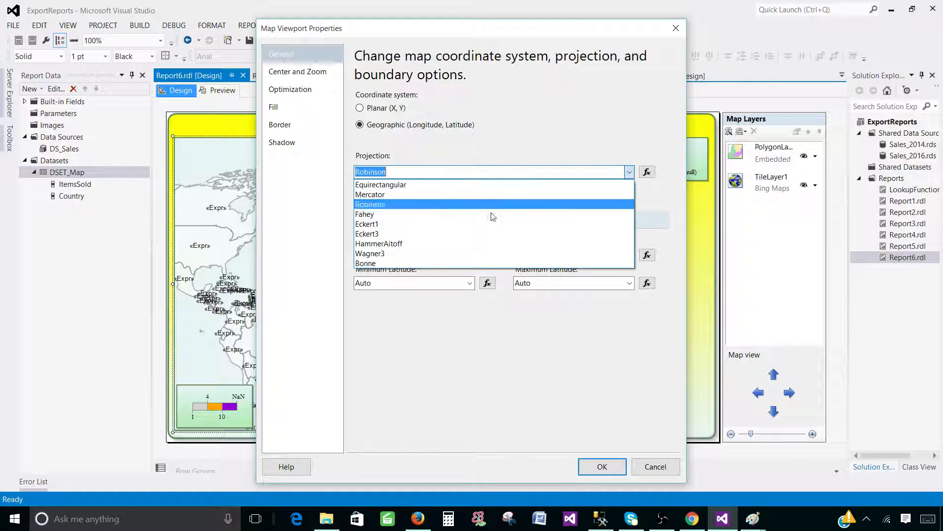
pyautogui.click(408, 241)
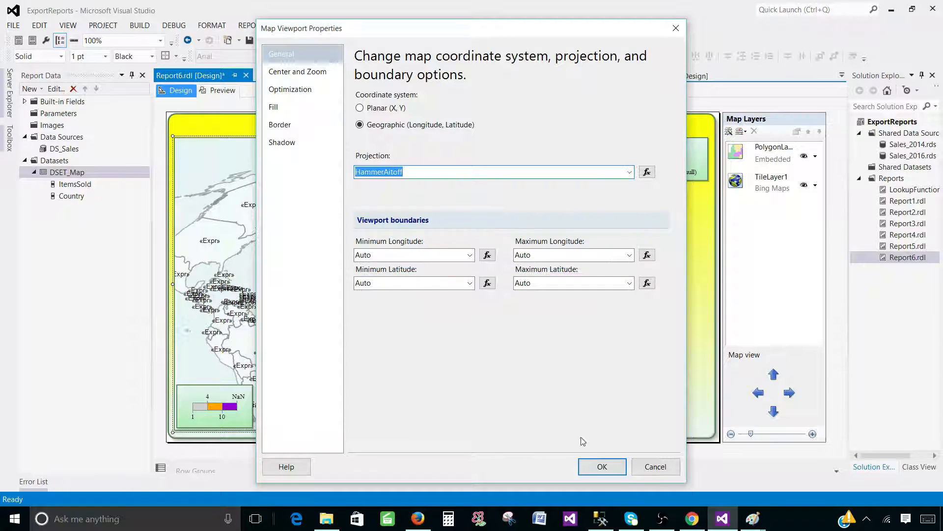
pyautogui.click(601, 466)
# - Show meridians and parallels on the map, then check them in the report preview and return to the design
pyautogui.rightClick(550, 218)
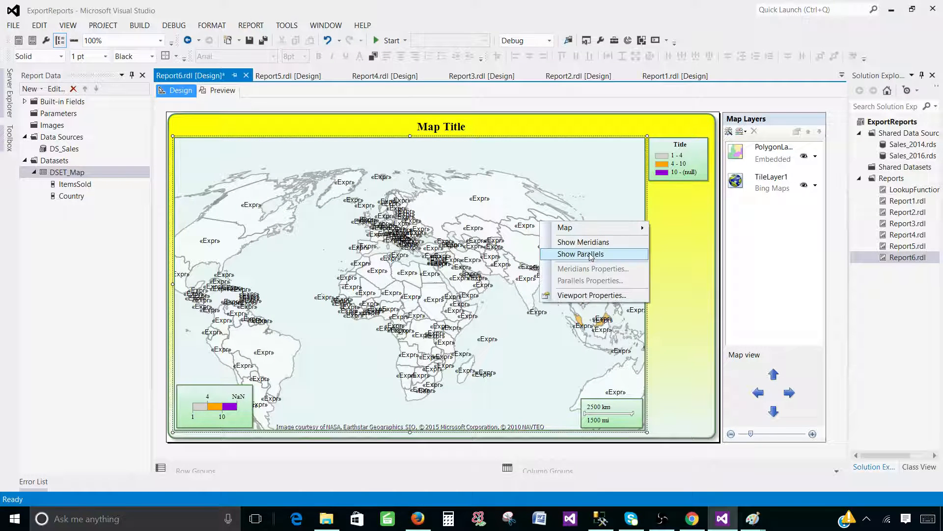
pyautogui.click(575, 240)
pyautogui.rightClick(504, 223)
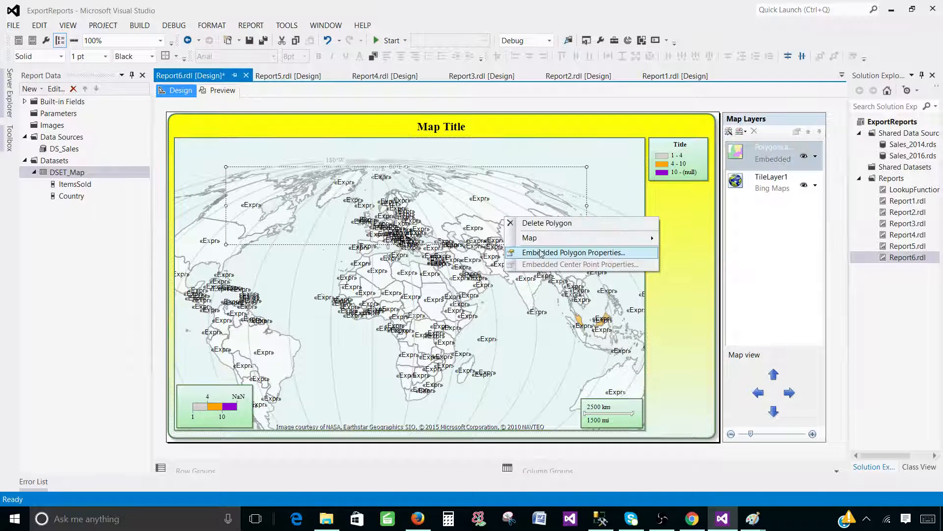
pyautogui.click(593, 197)
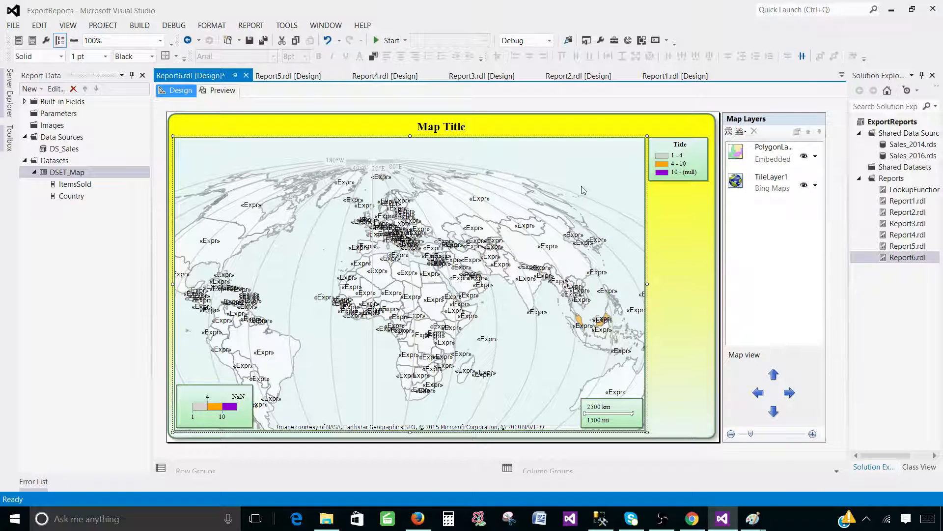
pyautogui.rightClick(599, 188)
pyautogui.click(610, 218)
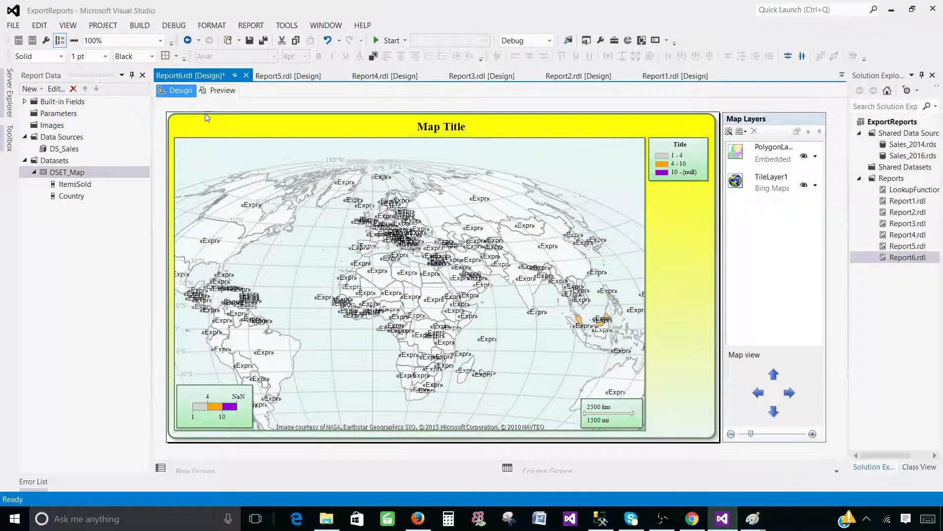
pyautogui.click(222, 90)
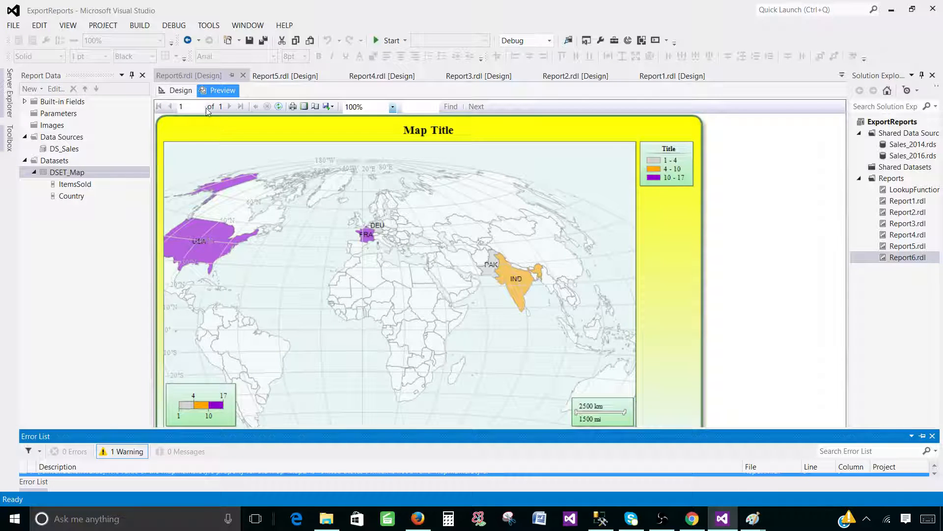
pyautogui.click(173, 91)
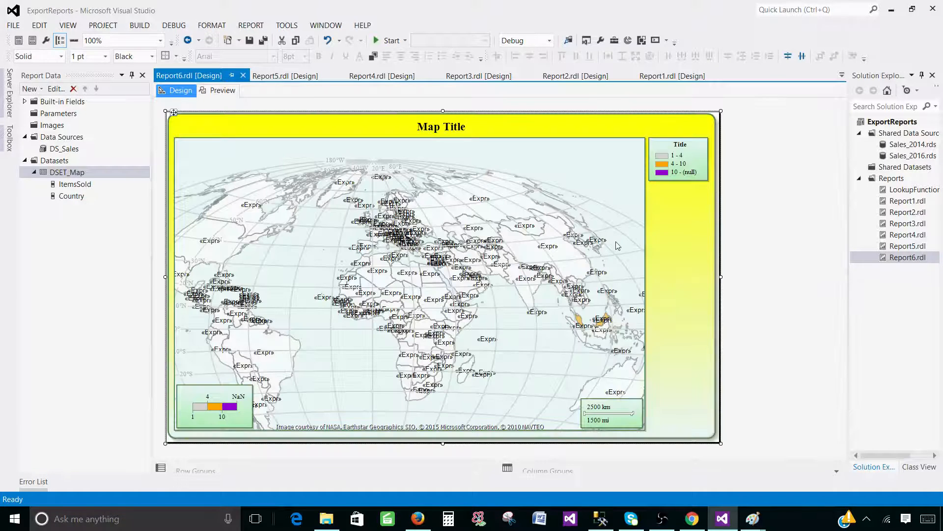
# - Change the type of the TileLayer1 Bing Maps layer to Road and preview the report
pyautogui.click(618, 246)
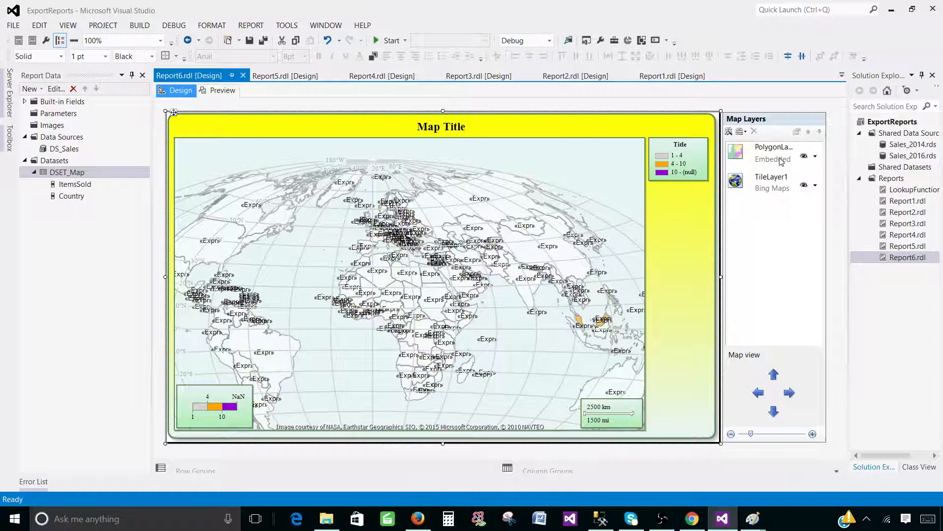
pyautogui.click(781, 160)
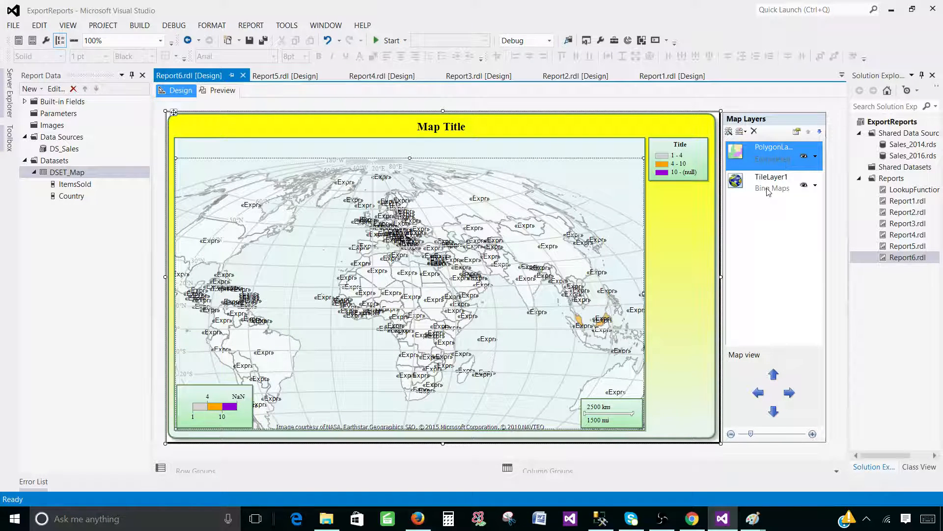
pyautogui.click(767, 191)
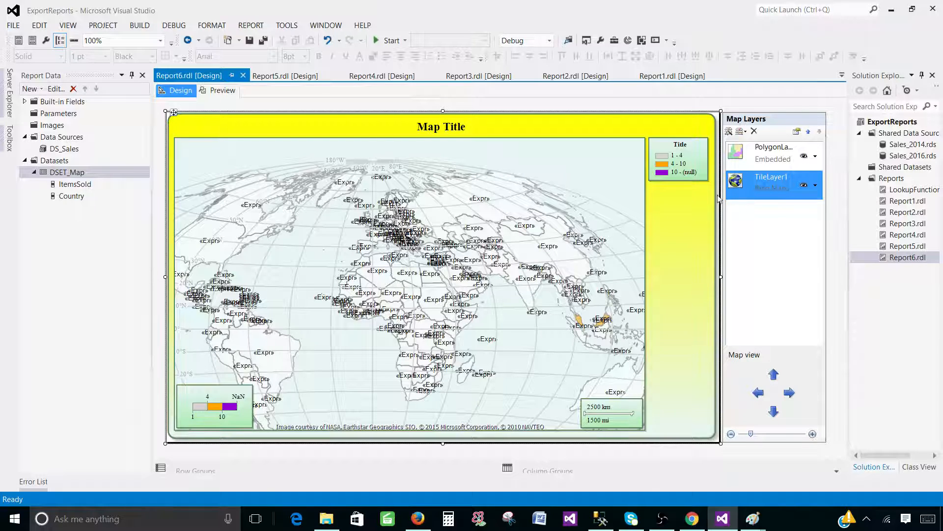
pyautogui.click(815, 186)
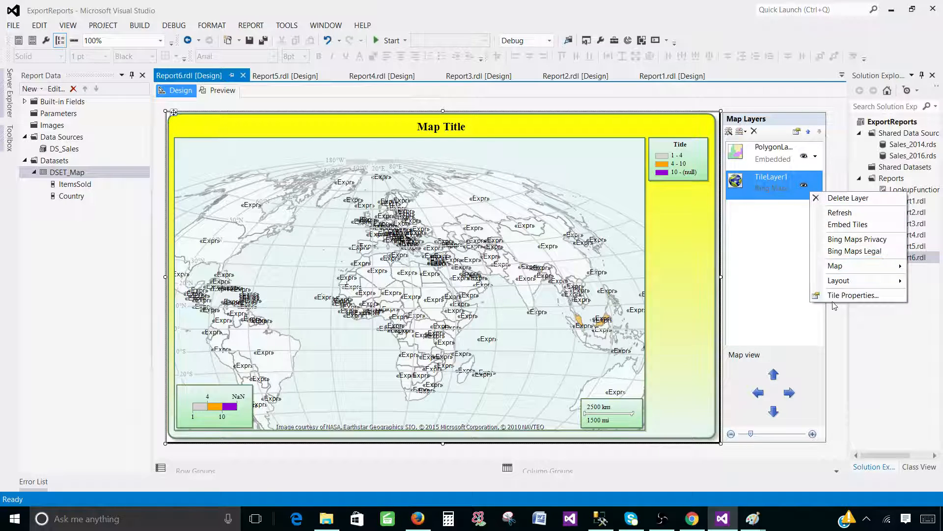
pyautogui.click(853, 295)
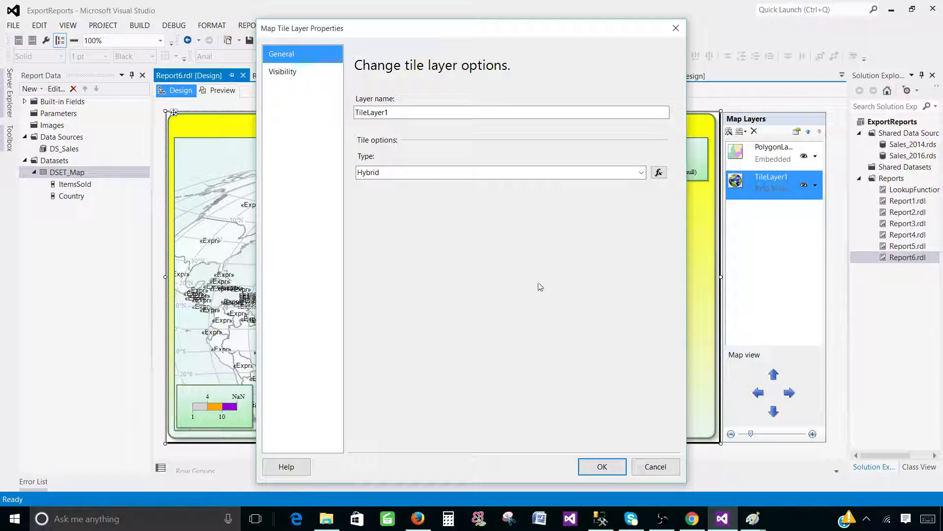
pyautogui.click(627, 173)
pyautogui.click(458, 195)
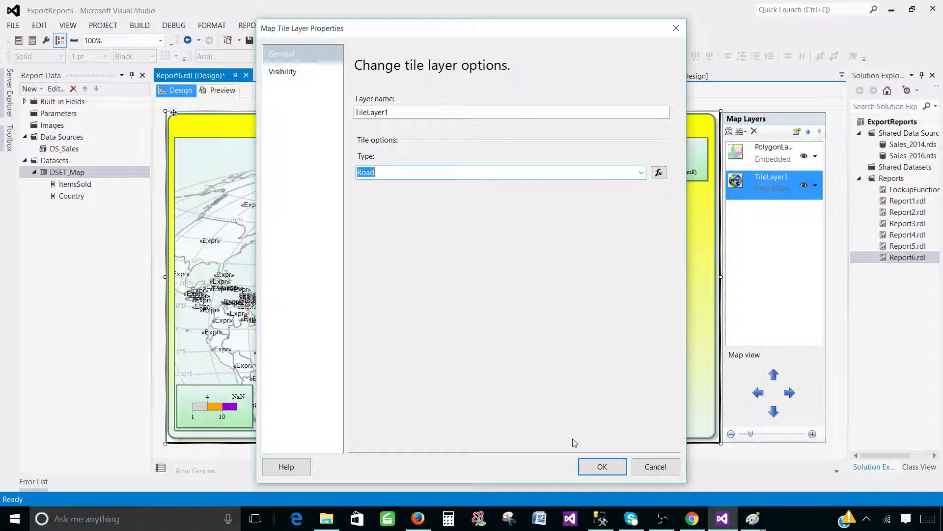
pyautogui.click(602, 466)
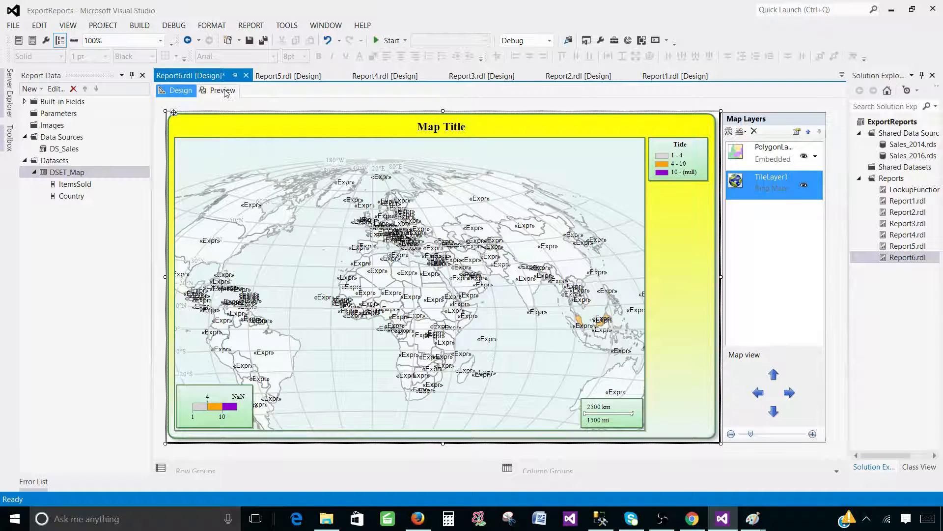
pyautogui.click(222, 89)
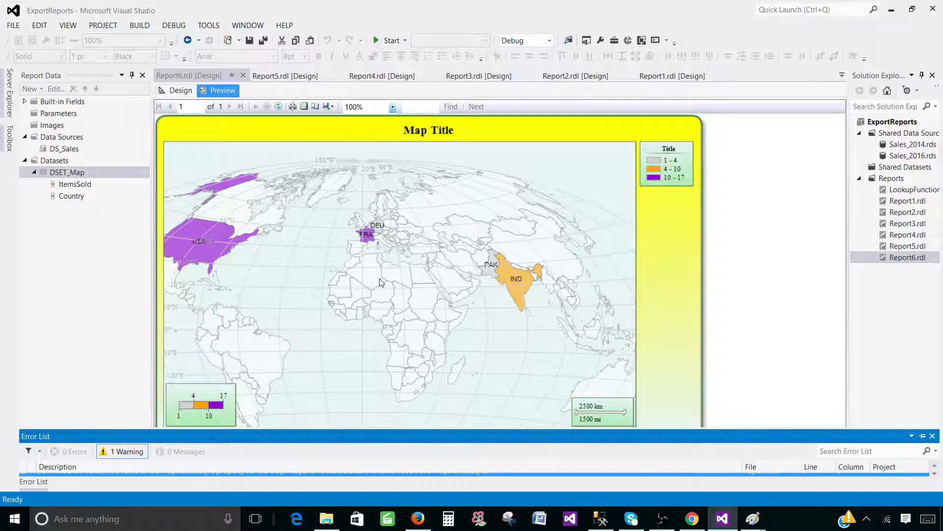
pyautogui.click(794, 519)
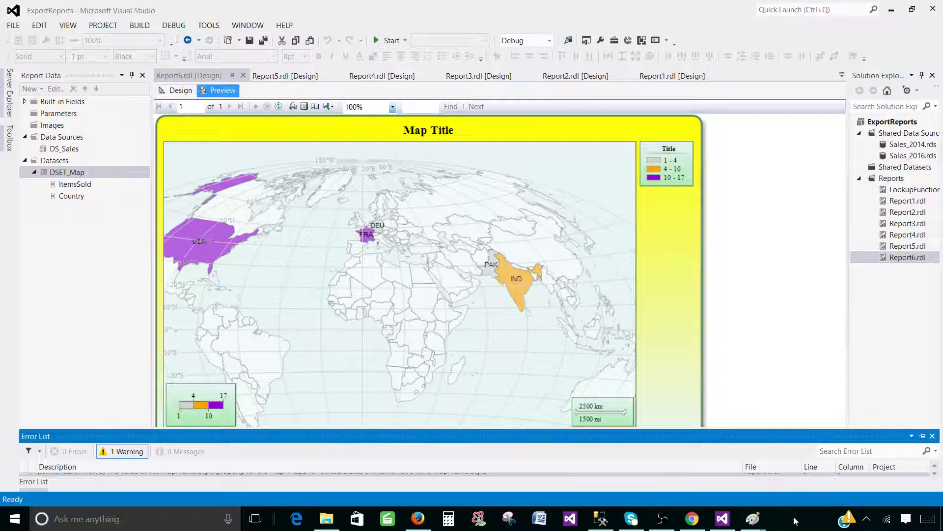